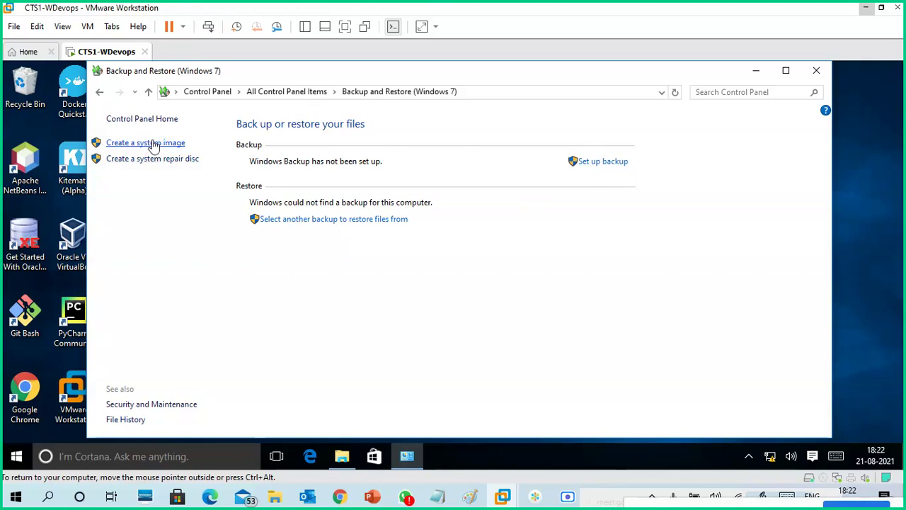
# - Open the wizard for creating a system image of the Windows virtual machine
pyautogui.click(154, 144)
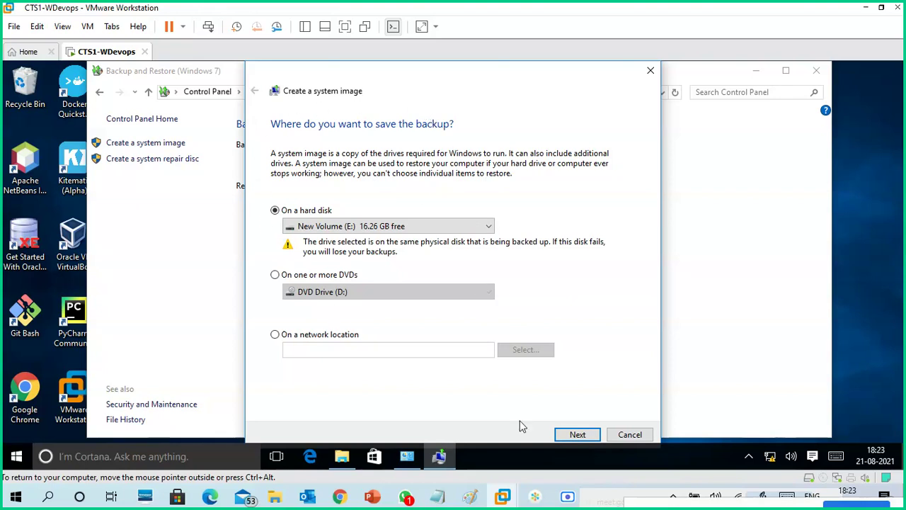
# - Switch to Paint and start a new blank picture, discarding the existing snapshot sketch
pyautogui.click(471, 496)
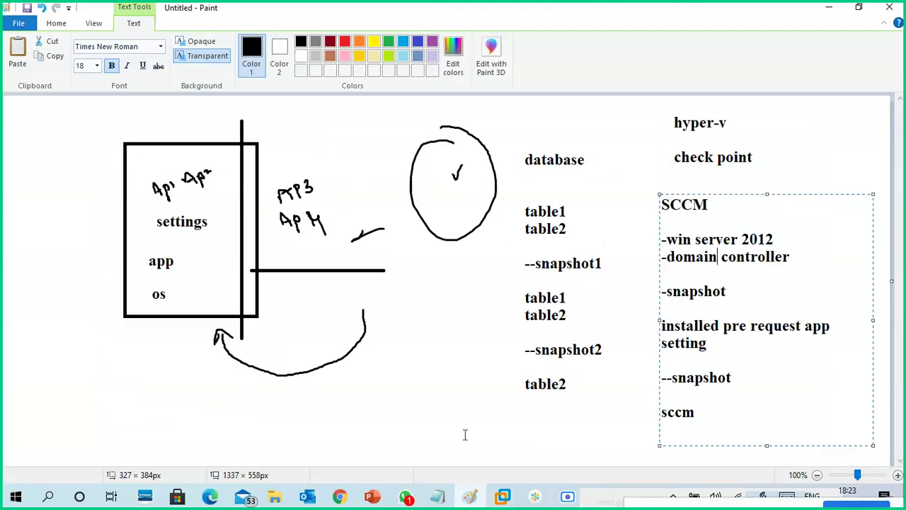
pyautogui.click(58, 123)
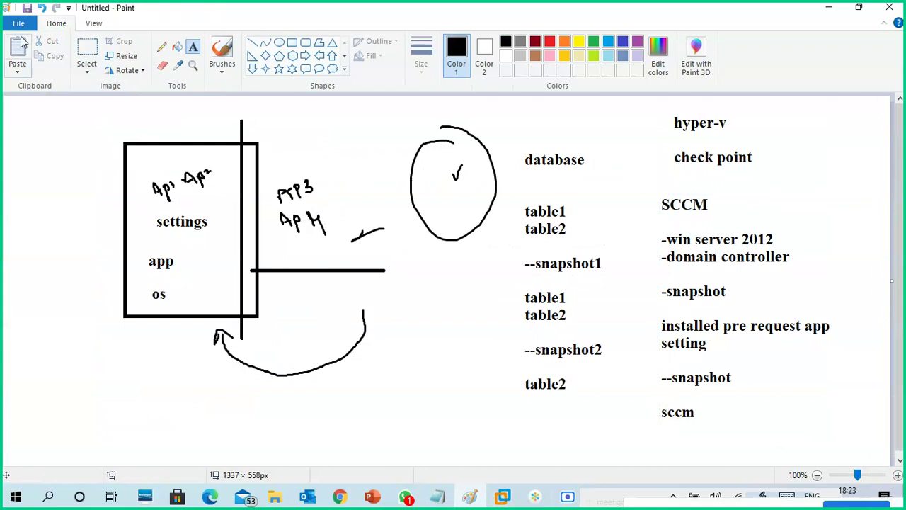
pyautogui.click(19, 23)
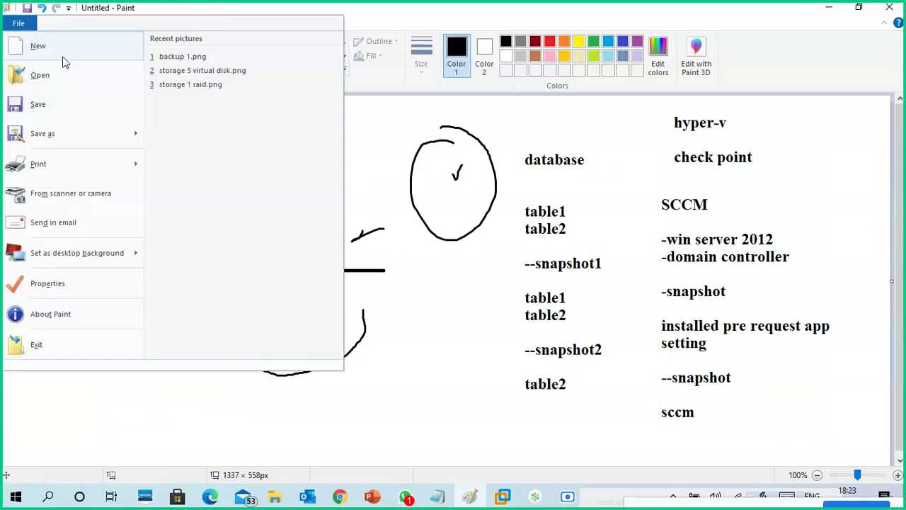
pyautogui.click(55, 50)
pyautogui.click(474, 249)
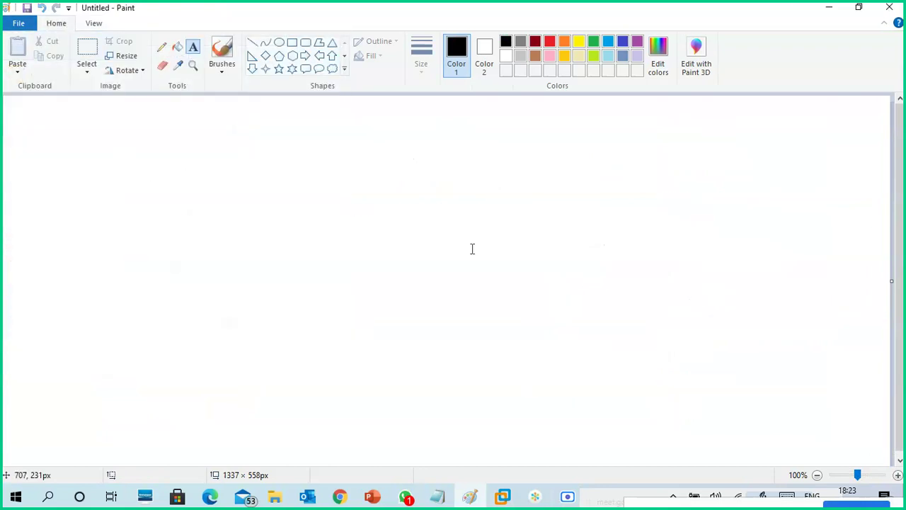
# - Draw a large, nearly square rectangle on the left part of the blank canvas
pyautogui.click(293, 44)
pyautogui.moveTo(145, 162); pyautogui.dragTo(285, 317)
pyautogui.moveTo(252, 248); pyautogui.dragTo(245, 228)
pyautogui.click(330, 242)
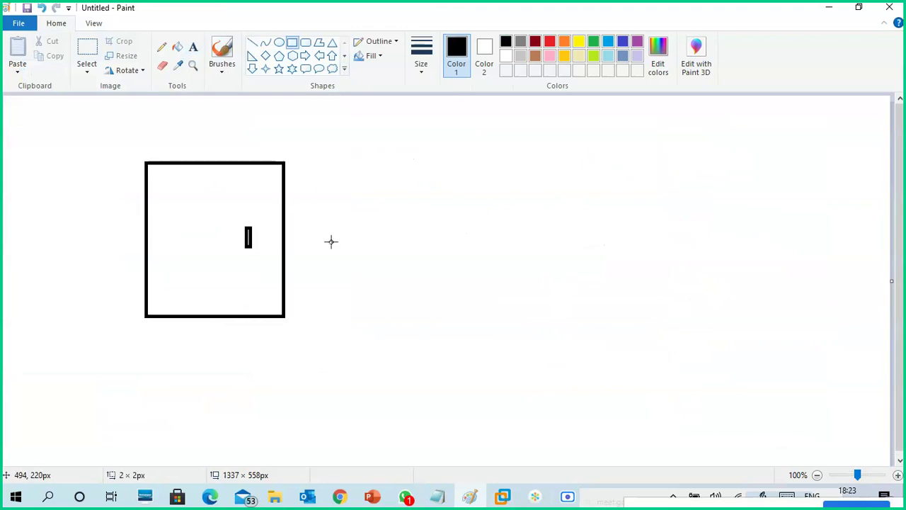
# - Handwrite "OS", "APP", "user" and two short abbreviations inside the large rectangle with the brush
pyautogui.click(222, 71)
pyautogui.click(142, 89)
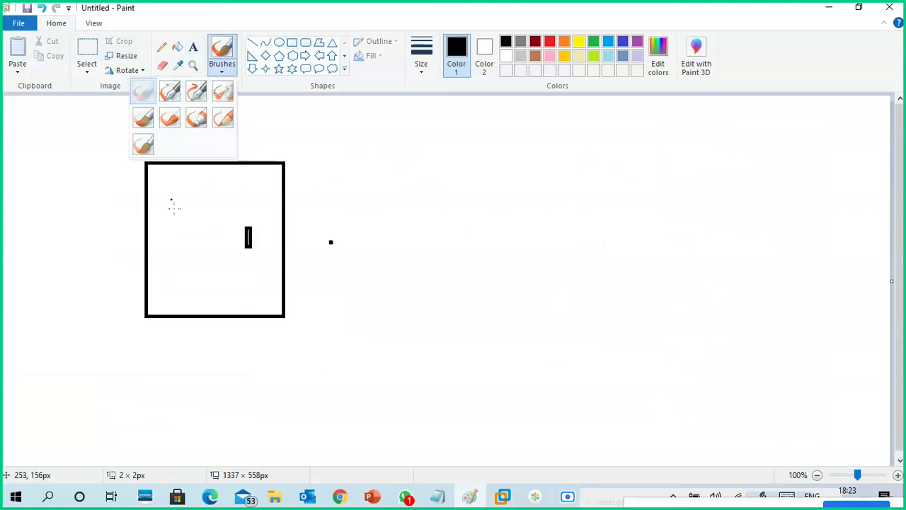
pyautogui.moveTo(191, 268)
pyautogui.mouseDown()
pyautogui.moveTo(209, 279)
pyautogui.moveTo(197, 290)
pyautogui.mouseUp()
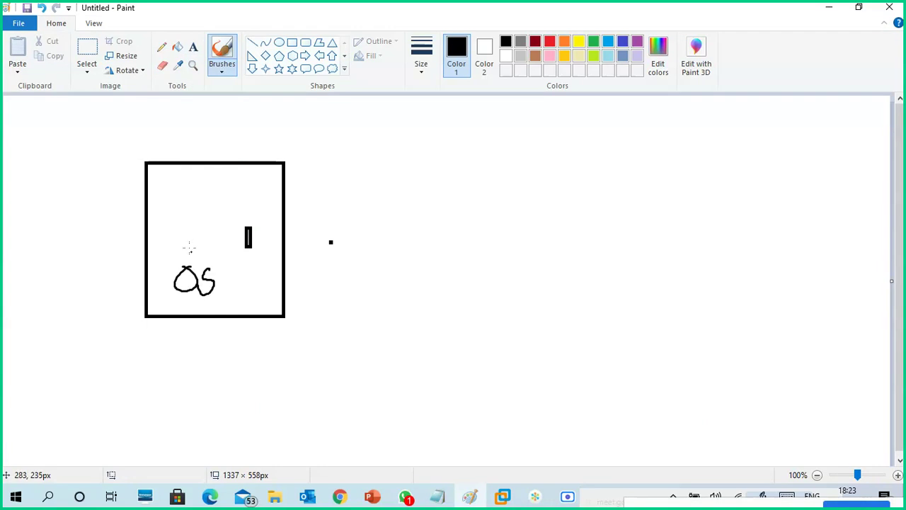
pyautogui.moveTo(187, 250); pyautogui.dragTo(199, 247)
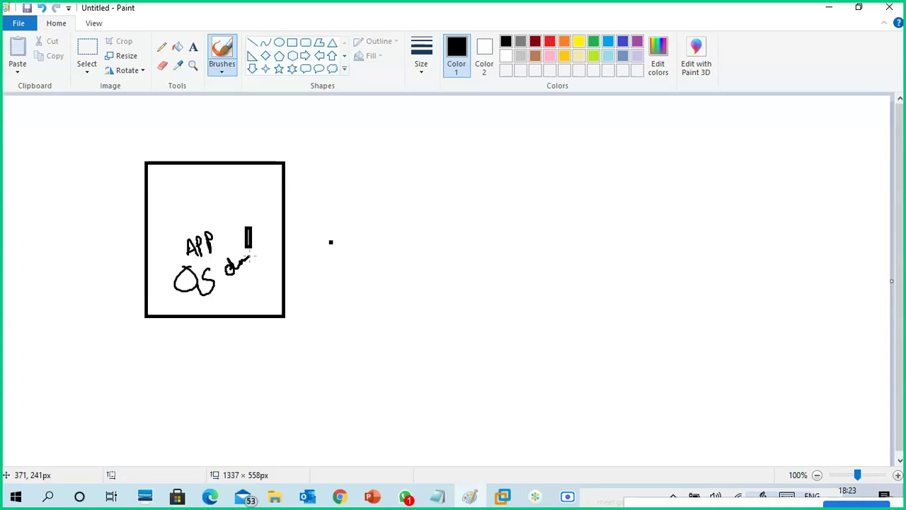
pyautogui.moveTo(251, 258); pyautogui.dragTo(250, 248)
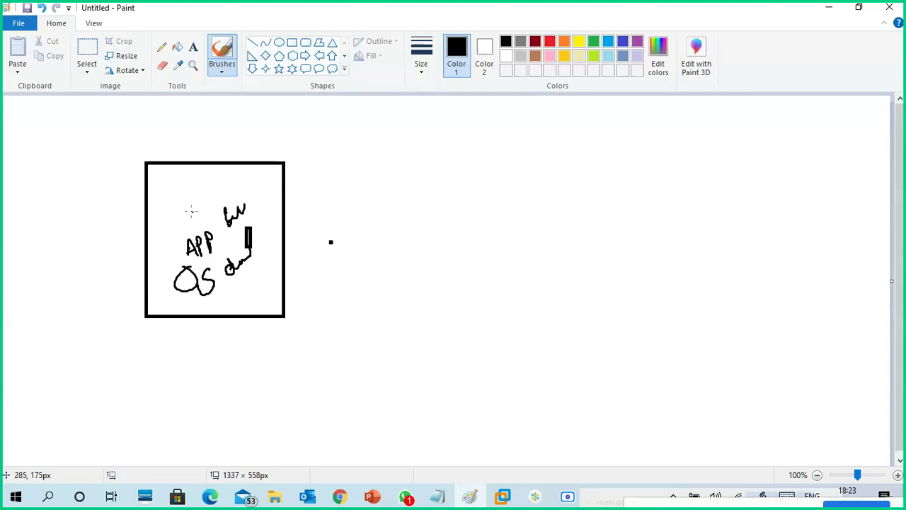
pyautogui.moveTo(205, 190); pyautogui.dragTo(214, 181)
# - Draw a wide, low rectangle to the right of the large one and brush a cross mark just beside it
pyautogui.click(292, 42)
pyautogui.moveTo(330, 243); pyautogui.dragTo(447, 274)
pyautogui.click(478, 283)
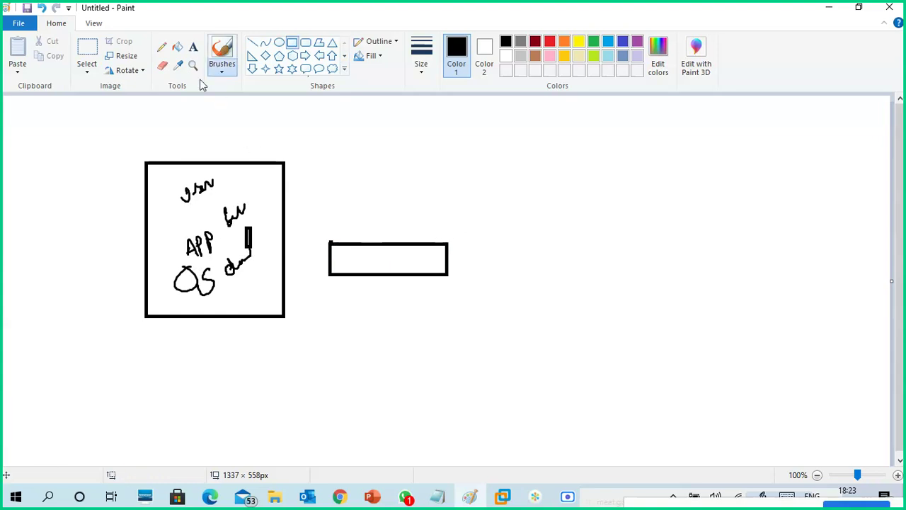
pyautogui.click(221, 65)
pyautogui.click(142, 90)
pyautogui.moveTo(473, 247)
pyautogui.mouseDown()
pyautogui.moveTo(452, 270)
pyautogui.moveTo(484, 276)
pyautogui.mouseUp()
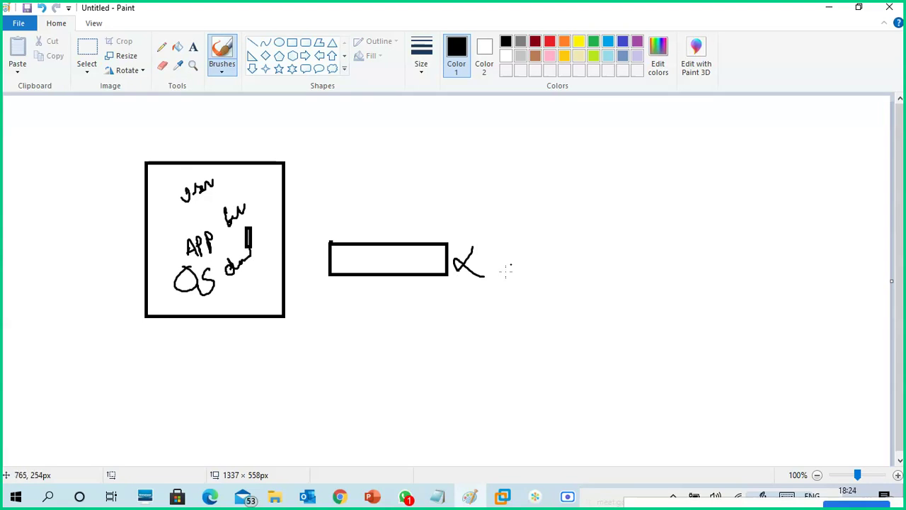
# - Switch to Chrome and replace the netbackup Google search with the suggested query "restore with disk image"
pyautogui.moveTo(331, 488)
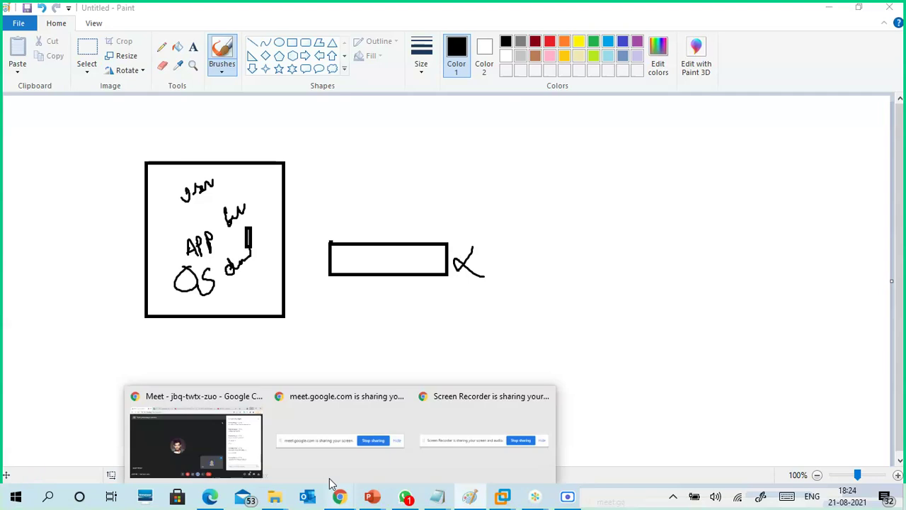
pyautogui.click(239, 448)
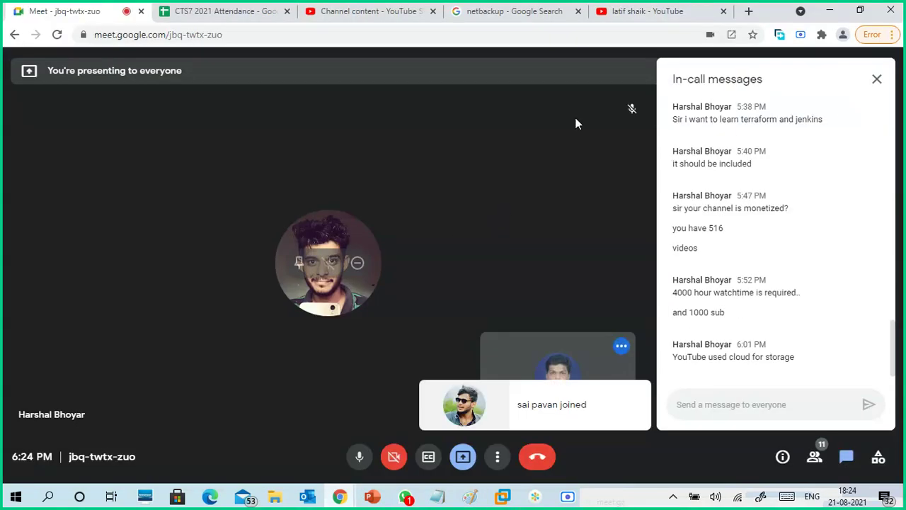
pyautogui.click(530, 12)
pyautogui.moveTo(255, 90); pyautogui.dragTo(150, 95)
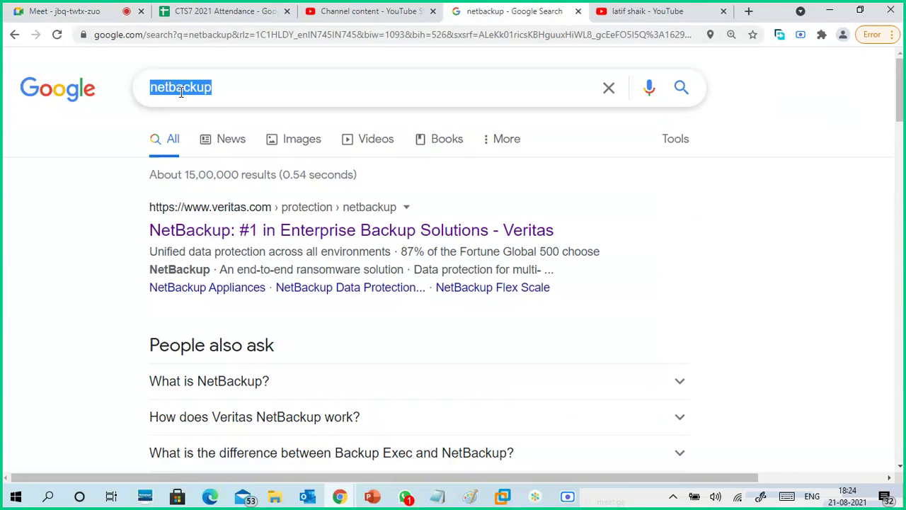
pyautogui.write('restore')
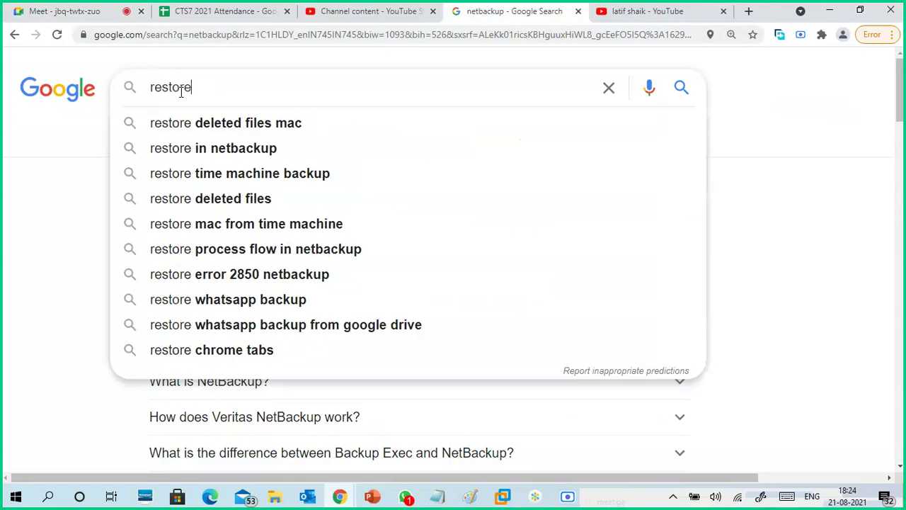
pyautogui.write(' with s')
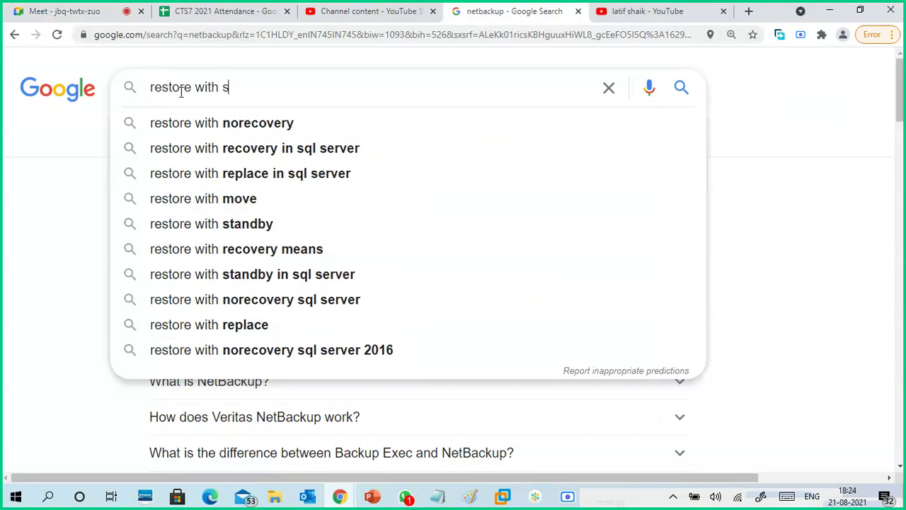
pyautogui.write('ystem i')
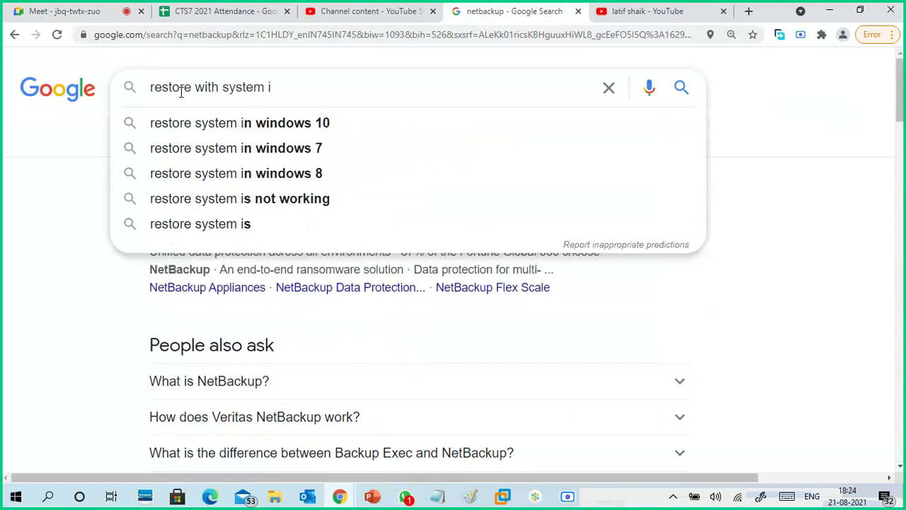
pyautogui.write('mage')
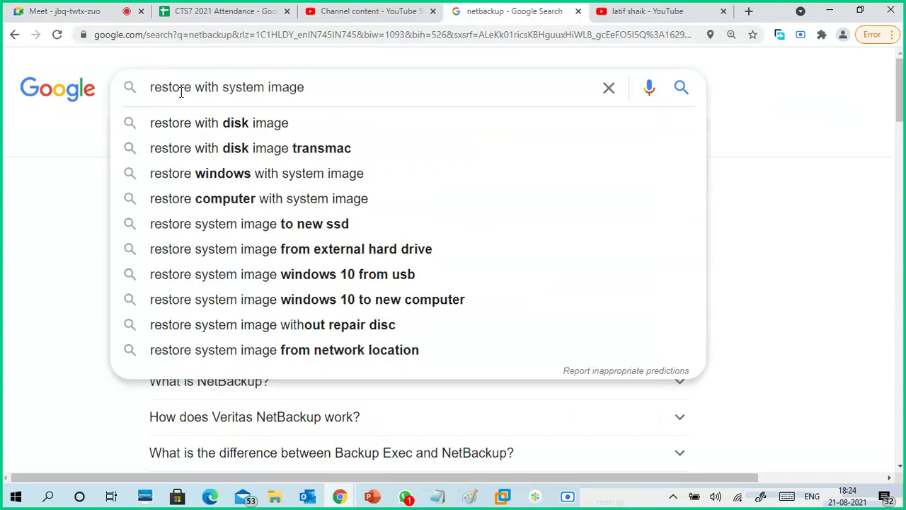
pyautogui.press('Down')
pyautogui.press('Return')
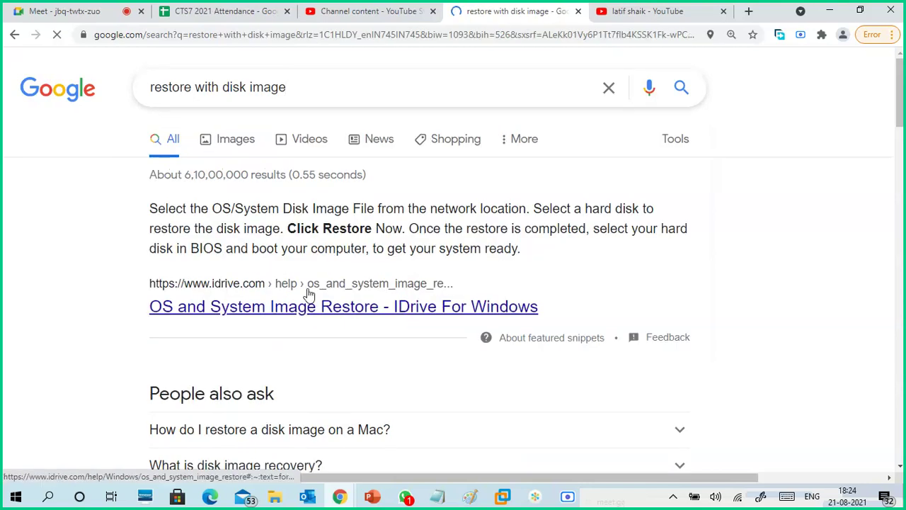
# - Show the image results for the disk image query and look through them
pyautogui.click(243, 146)
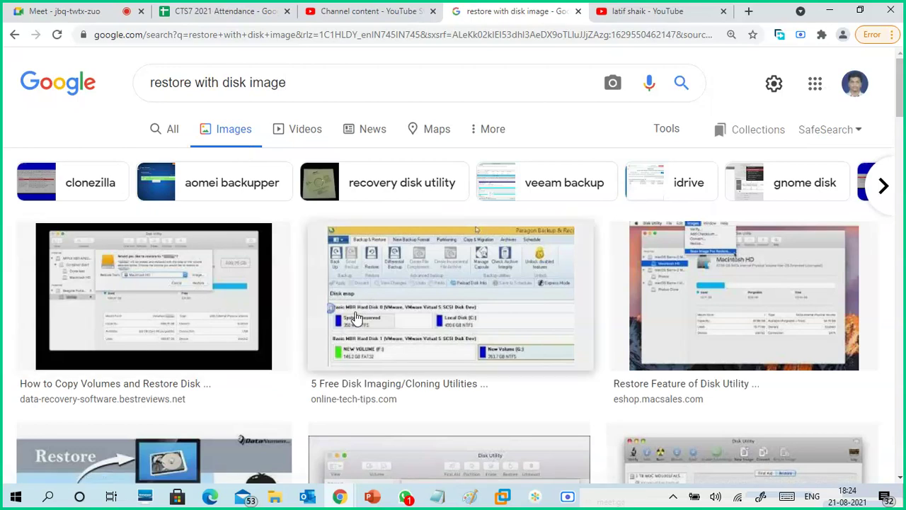
pyautogui.scroll(-5, 360, 304)
pyautogui.scroll(-10, 367, 300)
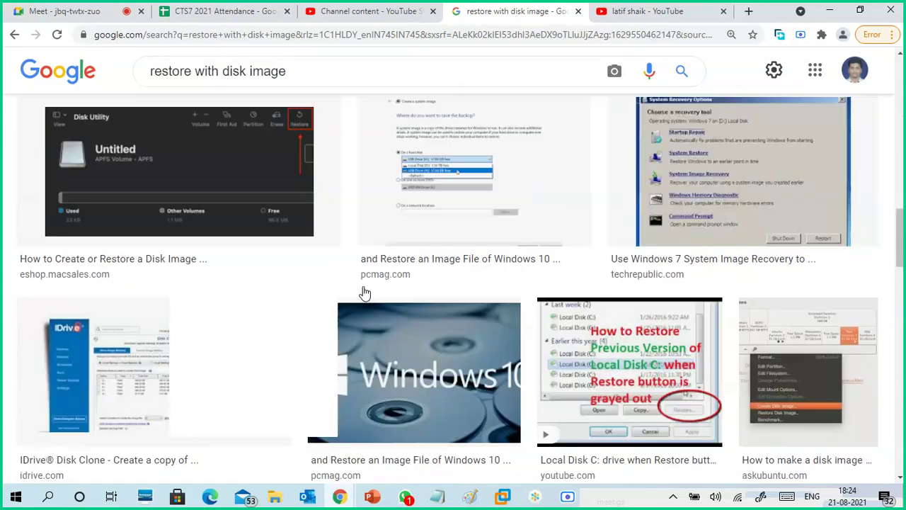
pyautogui.scroll(-5, 363, 292)
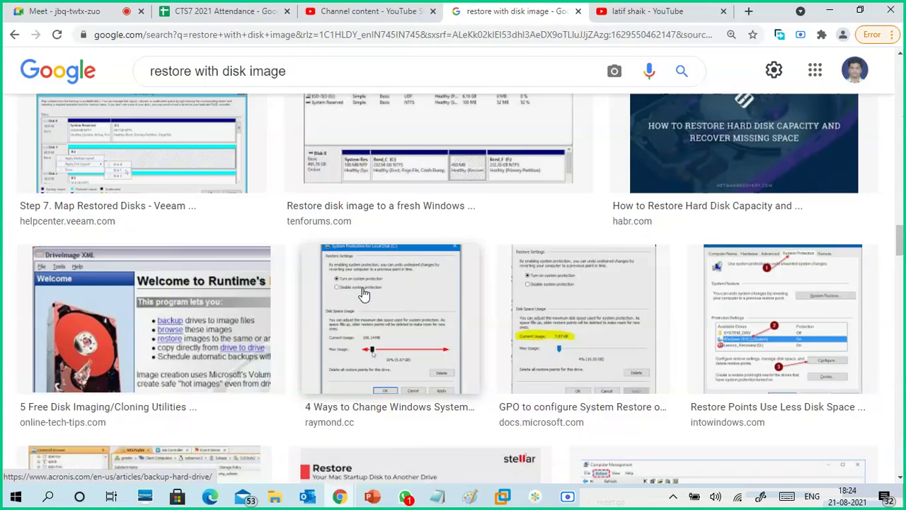
pyautogui.scroll(15, 363, 289)
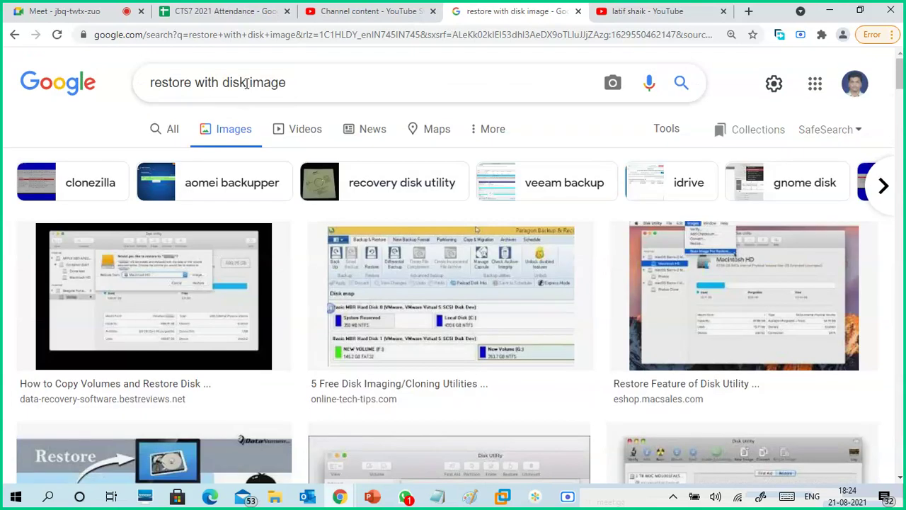
# - Change the image search query to "restore with system image" and run it
pyautogui.moveTo(247, 83); pyautogui.dragTo(231, 82)
pyautogui.write('system')
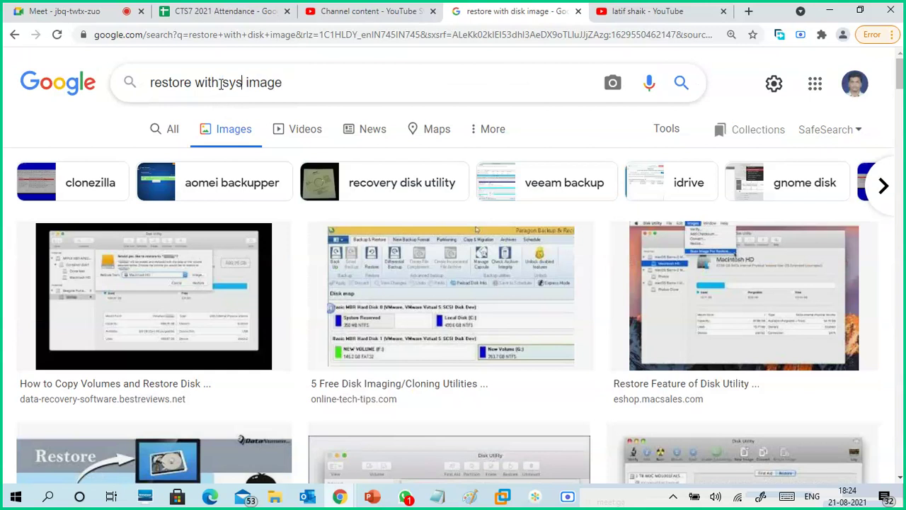
pyautogui.press('Return')
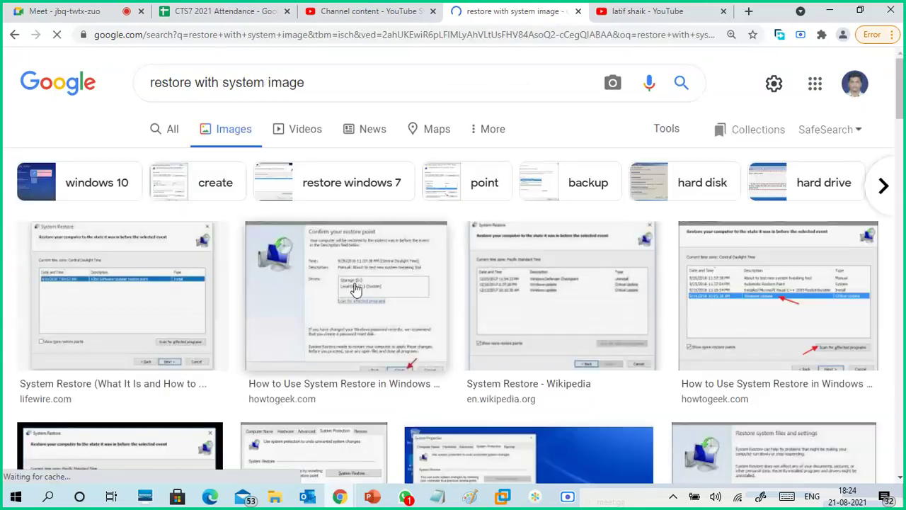
# - Look through the image results for "restore with system image" for examples of restoring a computer from a system image
pyautogui.scroll(-3, 373, 276)
pyautogui.scroll(-1, 376, 247)
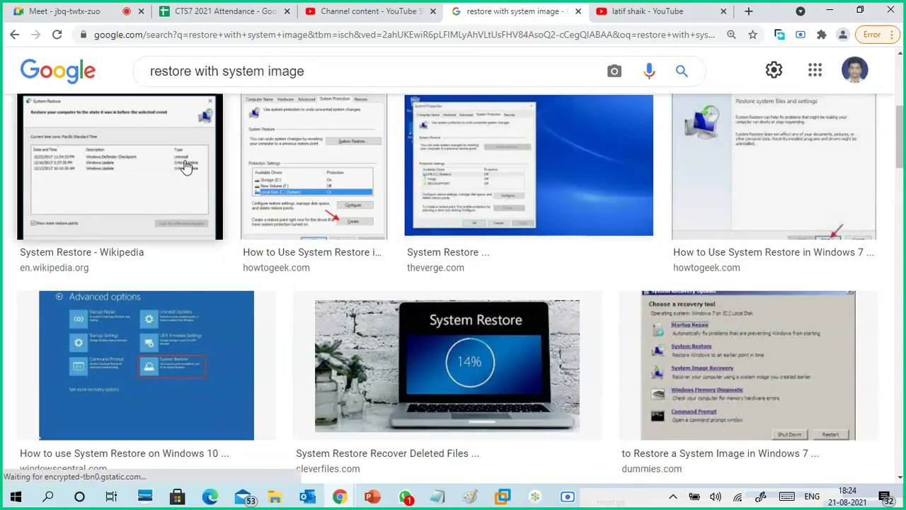
pyautogui.scroll(-6, 418, 200)
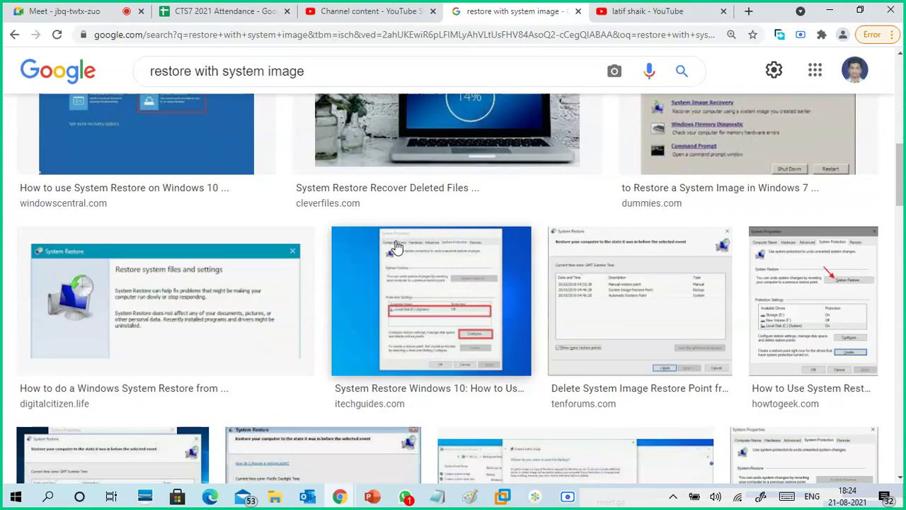
pyautogui.scroll(2, 402, 240)
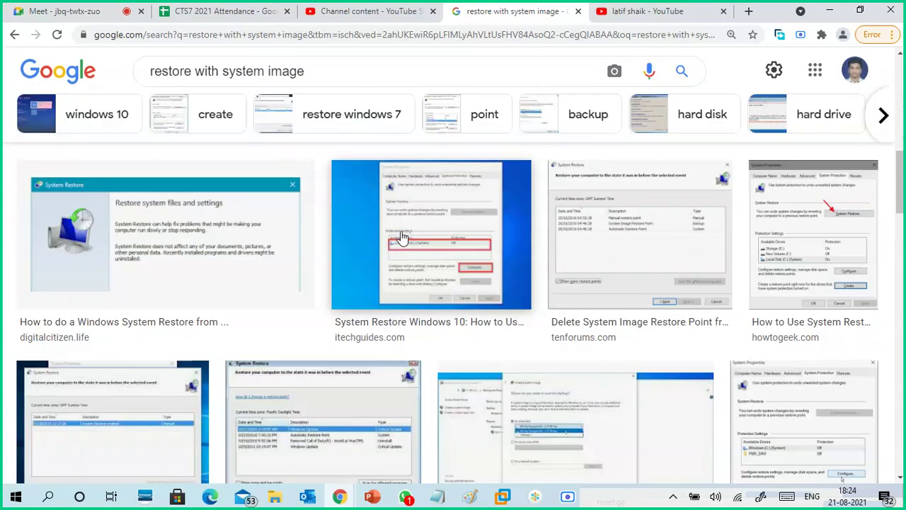
pyautogui.scroll(-5, 399, 240)
pyautogui.scroll(-5, 380, 257)
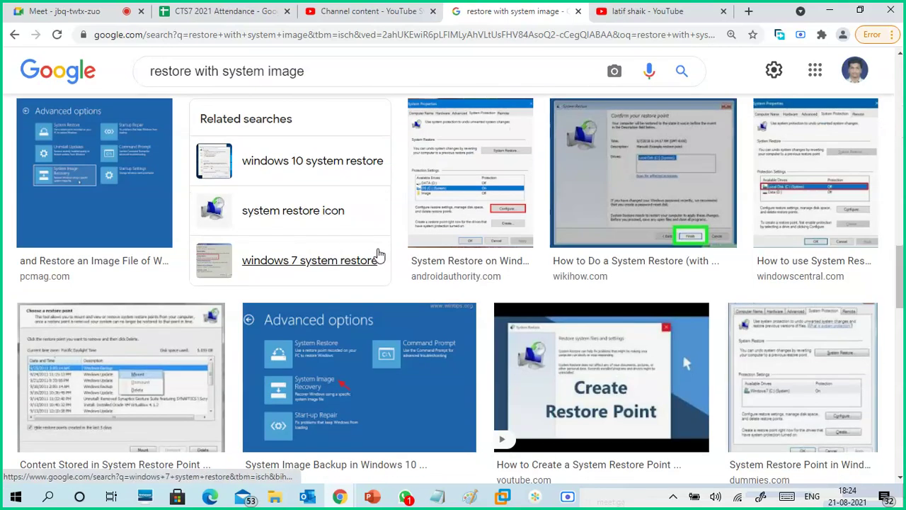
pyautogui.scroll(-10, 380, 255)
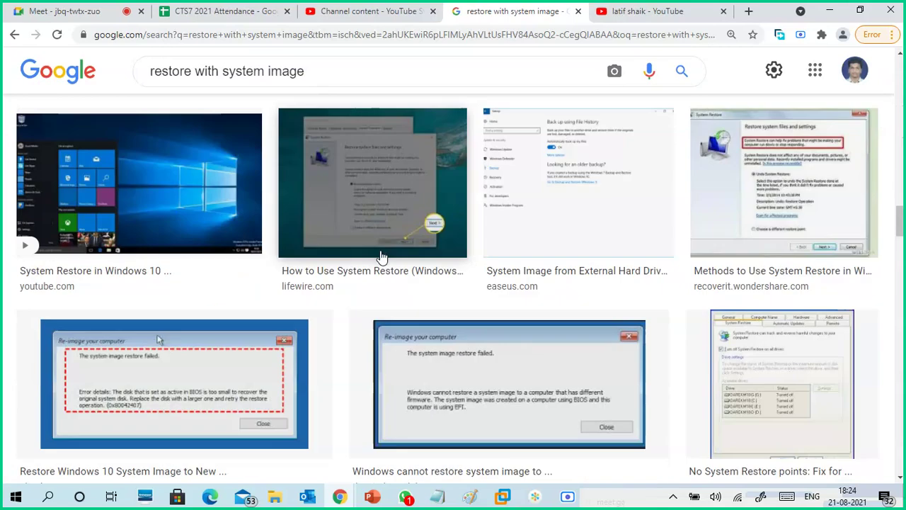
pyautogui.scroll(-3, 381, 254)
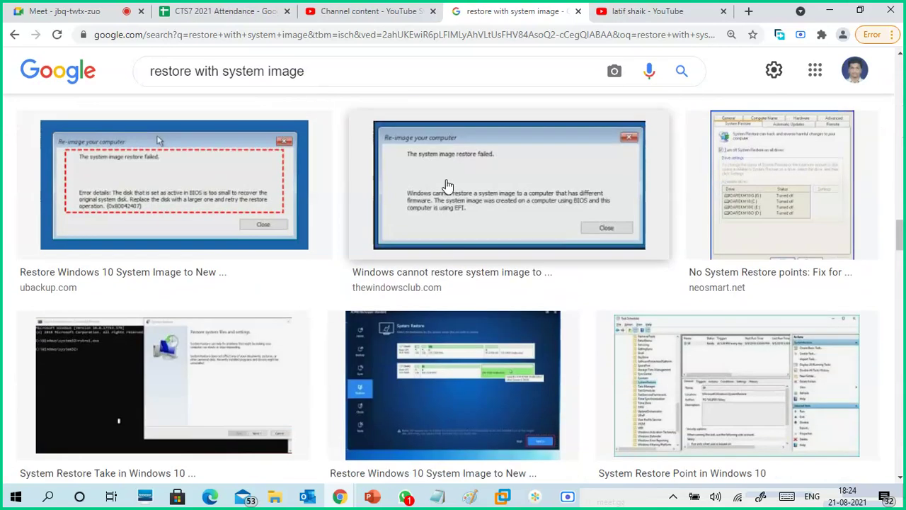
pyautogui.scroll(-3, 448, 185)
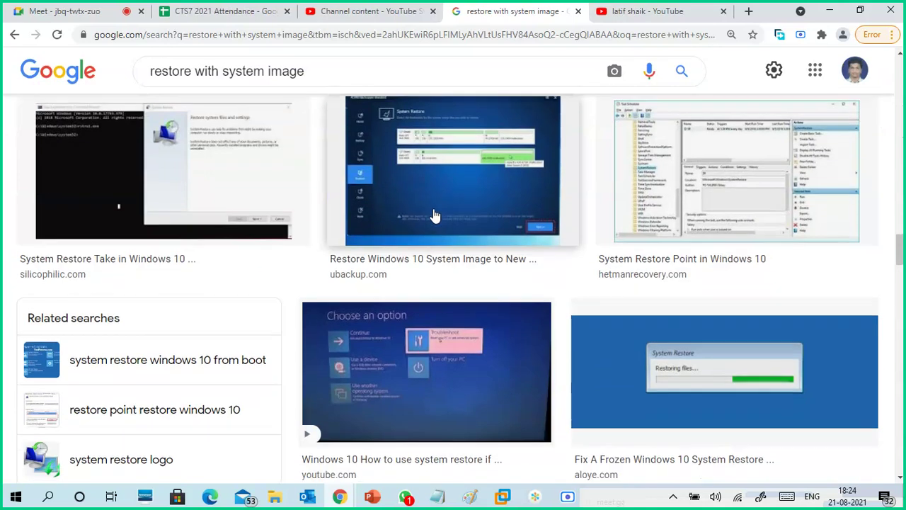
pyautogui.scroll(-5, 434, 215)
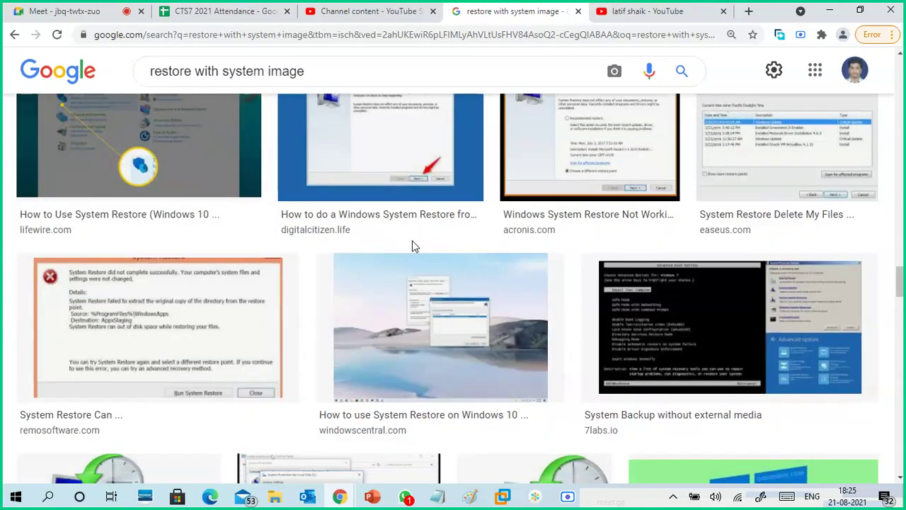
pyautogui.scroll(-8, 414, 246)
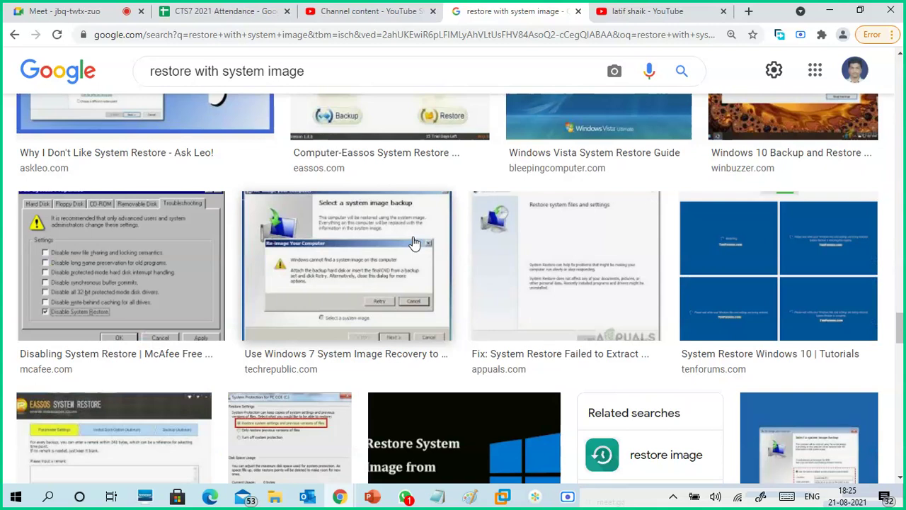
pyautogui.scroll(-8, 413, 242)
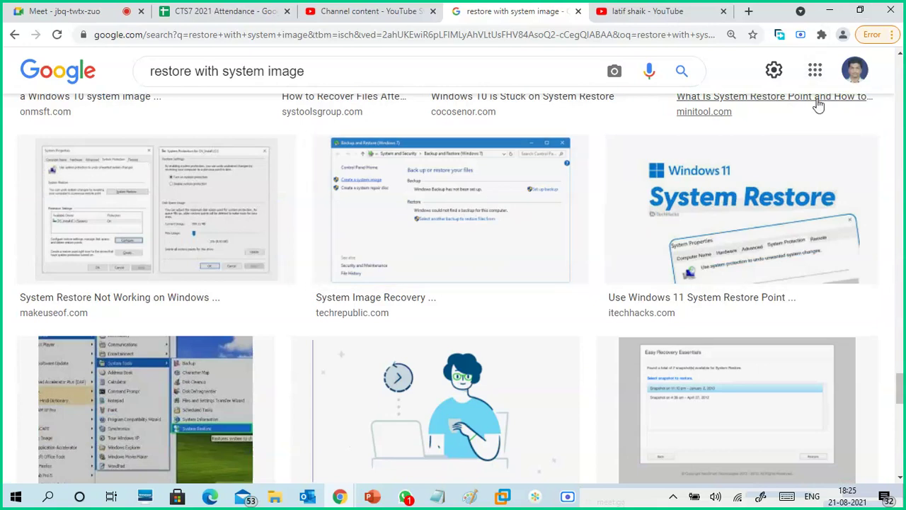
# - Return to the Paint sketch, brush a circle around the large rectangle's contents and write an underlined "C:" beside it
pyautogui.click(829, 12)
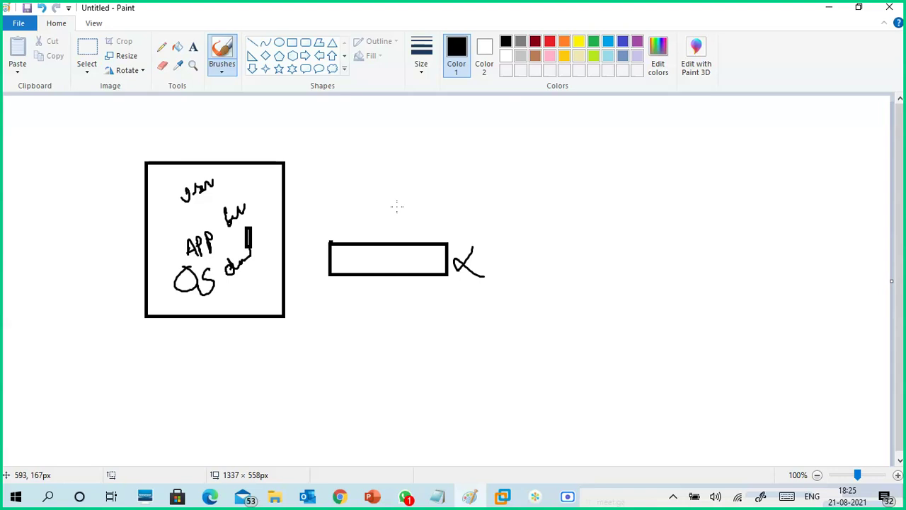
pyautogui.moveTo(239, 179)
pyautogui.mouseDown()
pyautogui.moveTo(204, 171)
pyautogui.moveTo(142, 219)
pyautogui.moveTo(188, 316)
pyautogui.moveTo(299, 271)
pyautogui.moveTo(271, 177)
pyautogui.moveTo(223, 158)
pyautogui.moveTo(133, 237)
pyautogui.moveTo(147, 297)
pyautogui.mouseUp()
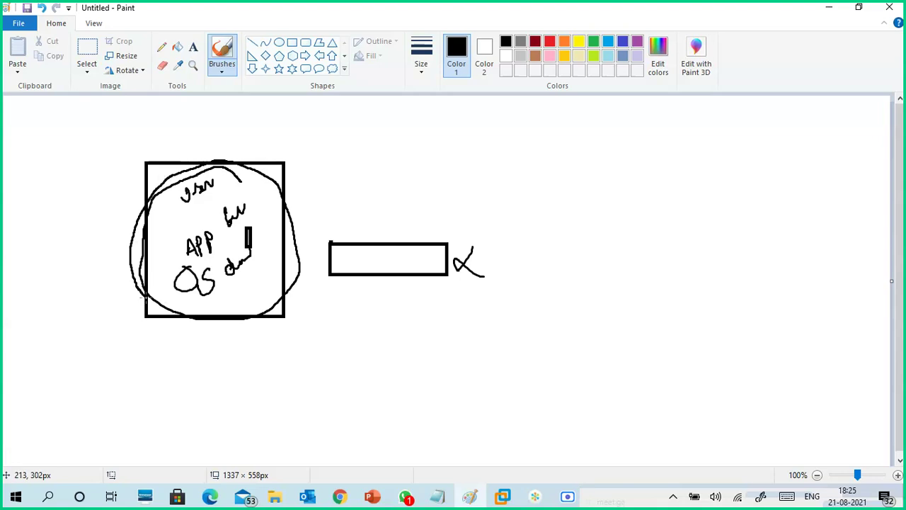
pyautogui.moveTo(200, 319); pyautogui.dragTo(241, 320)
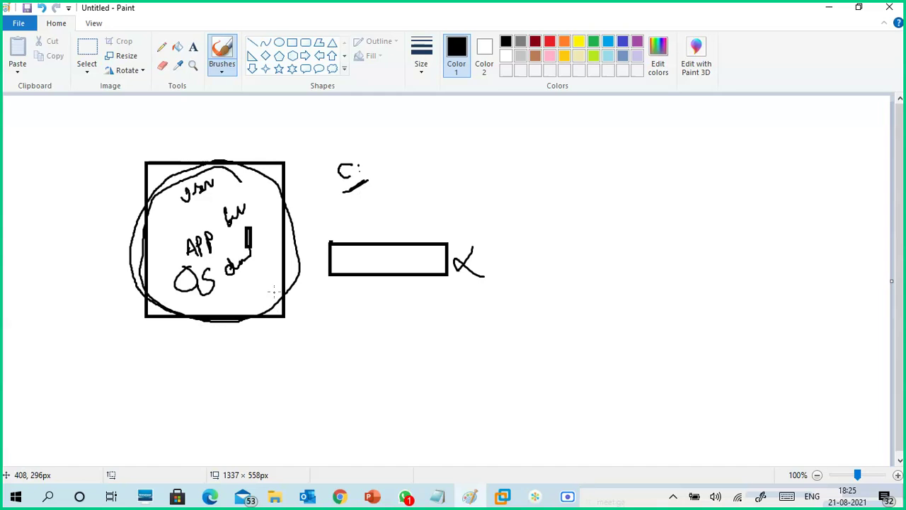
# - Brush an arrow from the large rectangle to a hand-drawn box below the narrow rectangle and add a tick mark in that box
pyautogui.moveTo(274, 291); pyautogui.dragTo(370, 333)
pyautogui.moveTo(398, 318)
pyautogui.mouseDown()
pyautogui.moveTo(375, 327)
pyautogui.moveTo(389, 363)
pyautogui.moveTo(452, 293)
pyautogui.moveTo(367, 309)
pyautogui.moveTo(376, 330)
pyautogui.mouseUp()
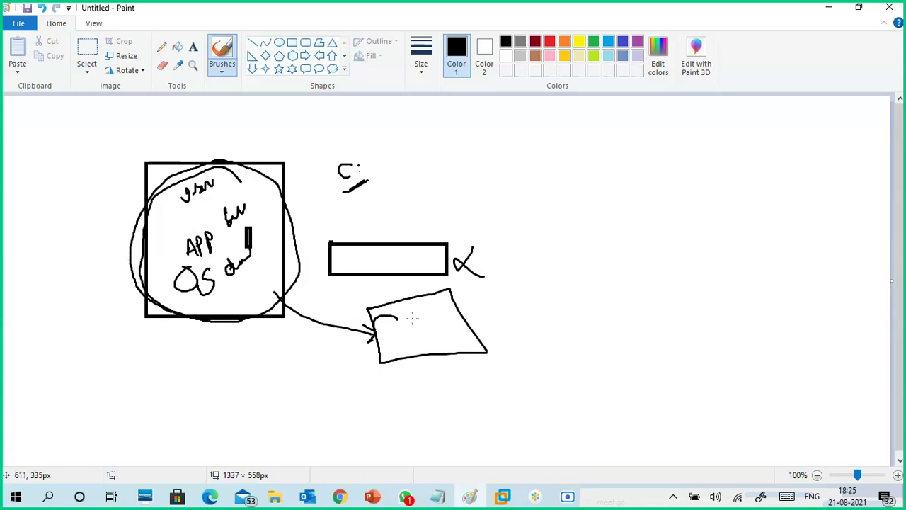
pyautogui.moveTo(431, 312); pyautogui.dragTo(475, 302)
# - Cross out the narrow rectangle and brush a curved arrow from the lower box up to a new hand-drawn box above it
pyautogui.moveTo(415, 232)
pyautogui.mouseDown()
pyautogui.moveTo(366, 273)
pyautogui.moveTo(423, 273)
pyautogui.mouseUp()
pyautogui.moveTo(481, 326)
pyautogui.mouseDown()
pyautogui.moveTo(559, 285)
pyautogui.moveTo(457, 229)
pyautogui.moveTo(465, 237)
pyautogui.mouseUp()
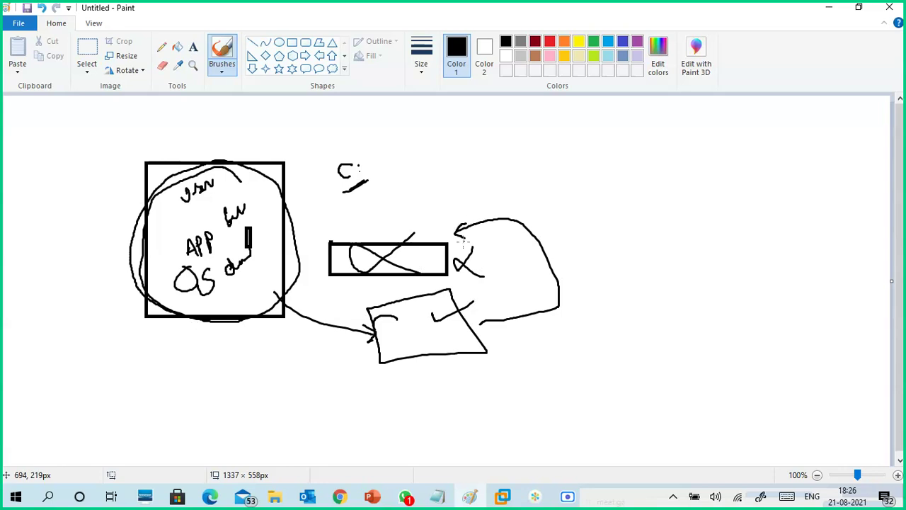
pyautogui.moveTo(320, 207)
pyautogui.mouseDown()
pyautogui.moveTo(451, 227)
pyautogui.moveTo(432, 189)
pyautogui.moveTo(324, 218)
pyautogui.moveTo(433, 190)
pyautogui.moveTo(439, 207)
pyautogui.mouseUp()
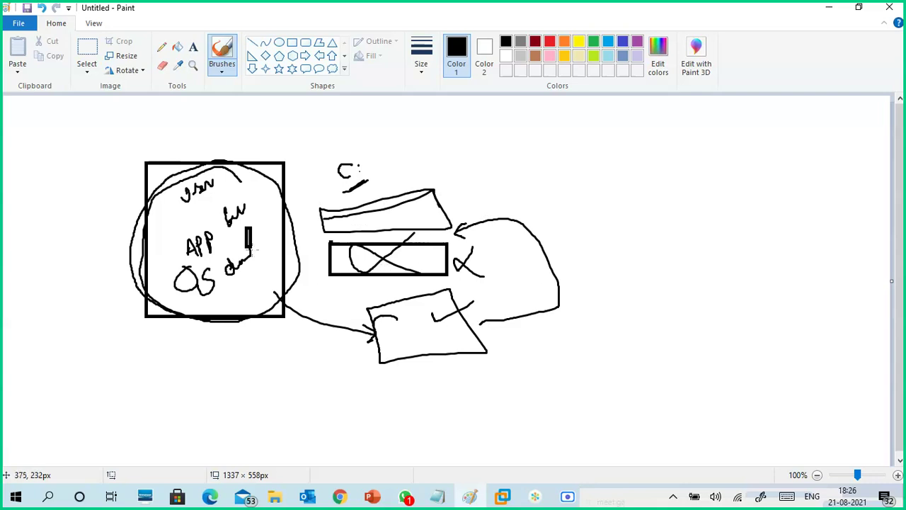
# - Switch to VMware Workstation, close the system image wizard and open the dialog for creating a system repair disc
pyautogui.click(829, 7)
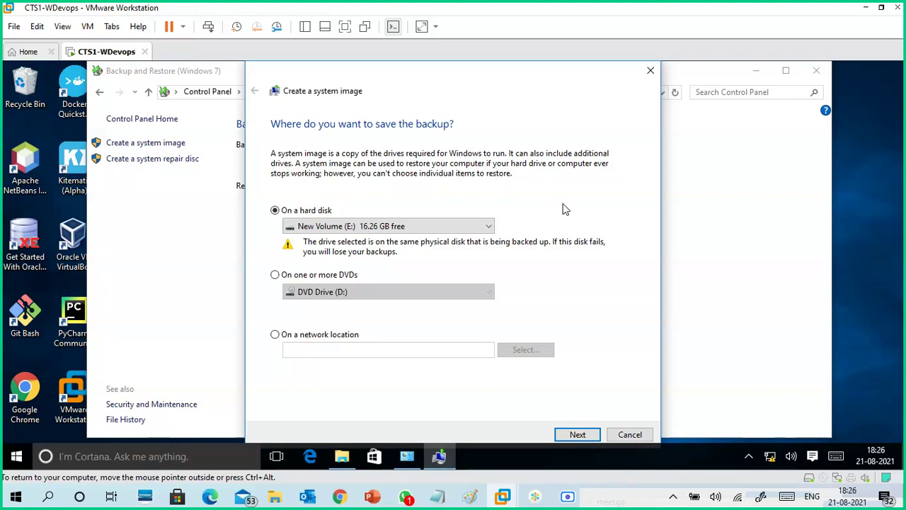
pyautogui.click(648, 75)
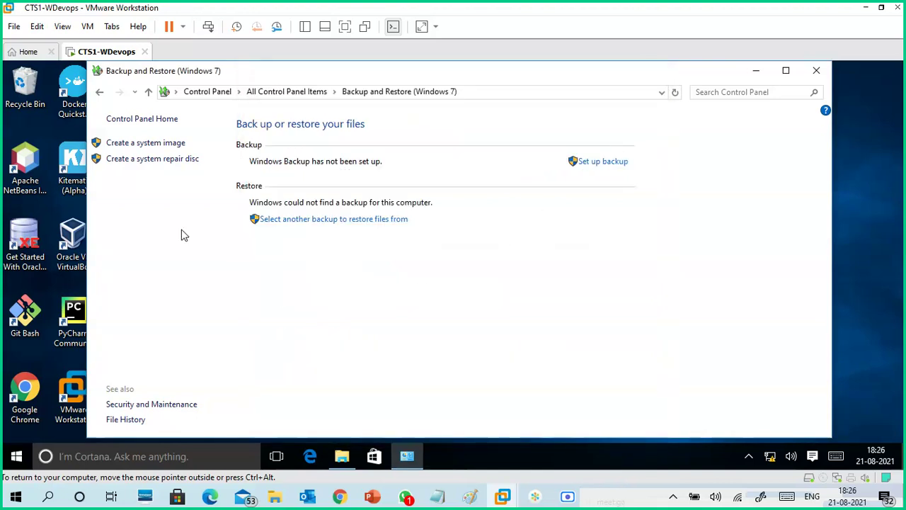
pyautogui.click(170, 160)
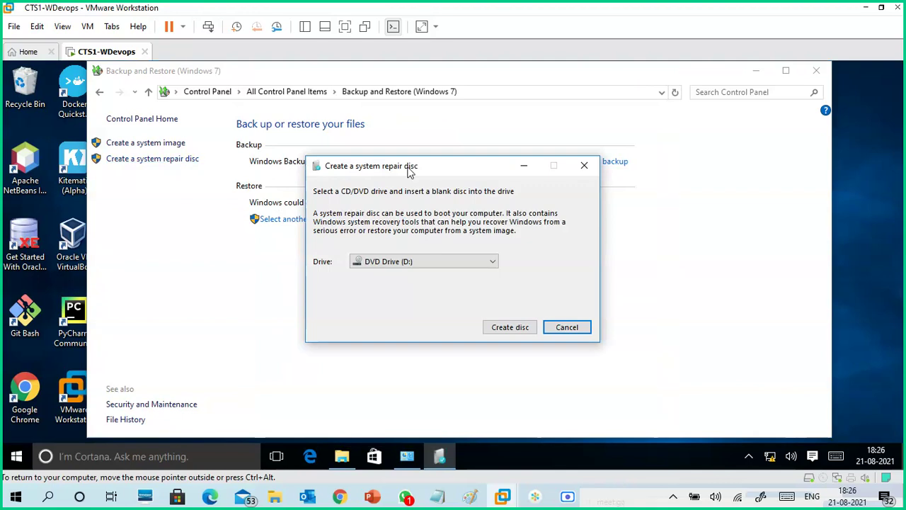
pyautogui.moveTo(408, 168); pyautogui.dragTo(403, 127)
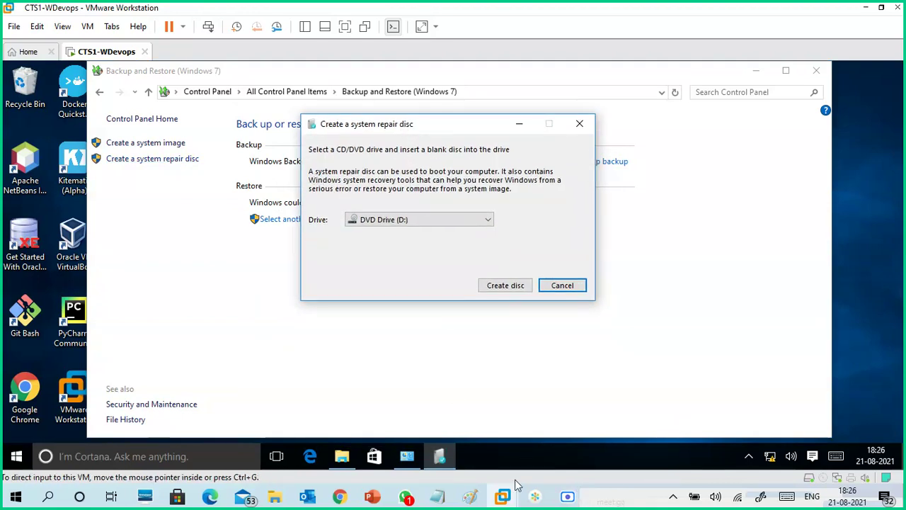
# - Switch to Paint, start a new drawing without saving the old sketch, and draw a large rectangle near the canvas centre
pyautogui.click(469, 496)
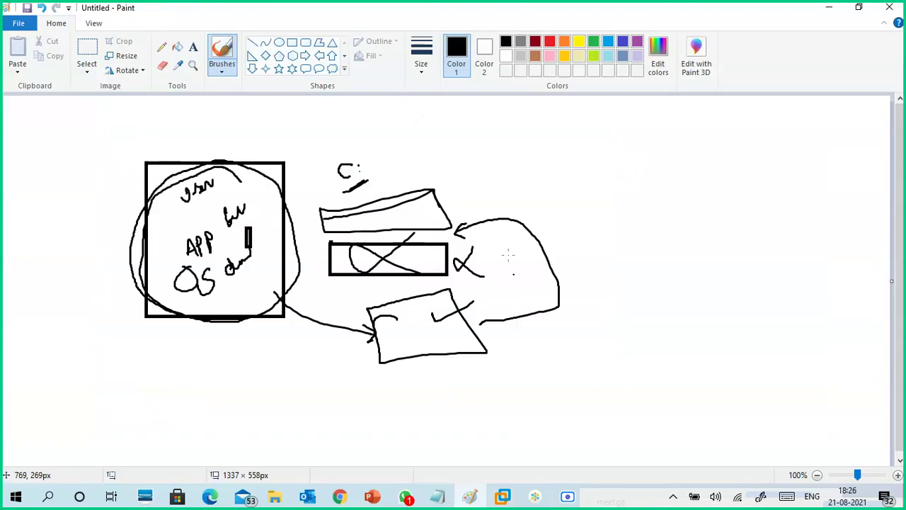
pyautogui.click(17, 23)
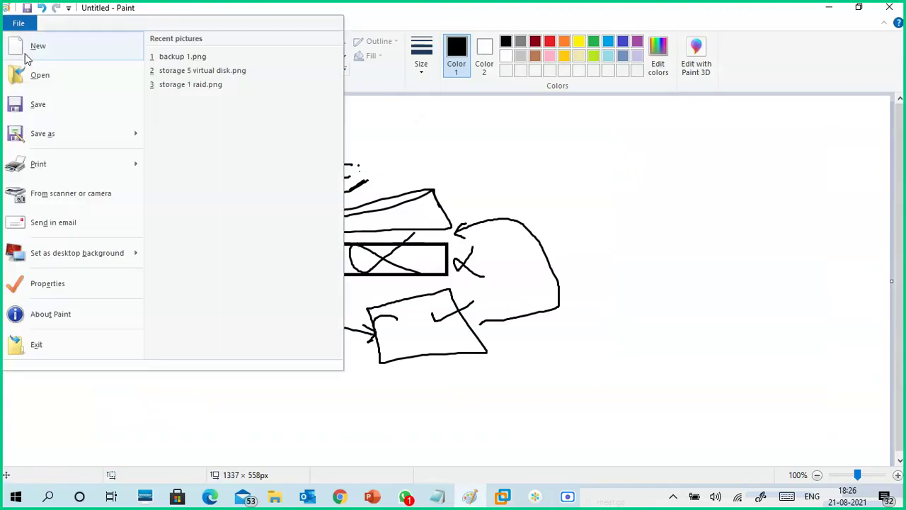
pyautogui.click(33, 42)
pyautogui.click(468, 249)
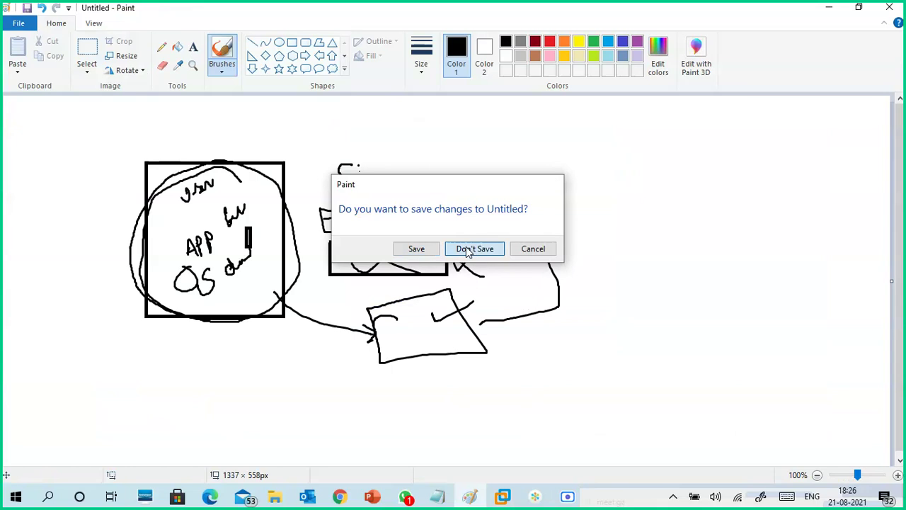
pyautogui.click(292, 43)
pyautogui.moveTo(311, 163)
pyautogui.mouseDown()
pyautogui.moveTo(468, 318)
pyautogui.moveTo(485, 359)
pyautogui.mouseUp()
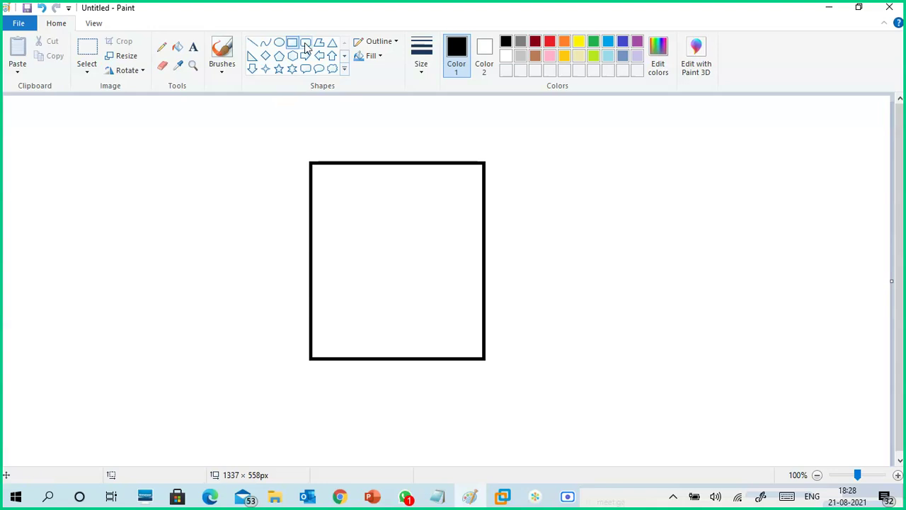
# - Draw an ellipse of about 119 × 76 px and place it just outside the large rectangle's upper-left corner
pyautogui.click(279, 42)
pyautogui.moveTo(219, 175); pyautogui.dragTo(349, 188)
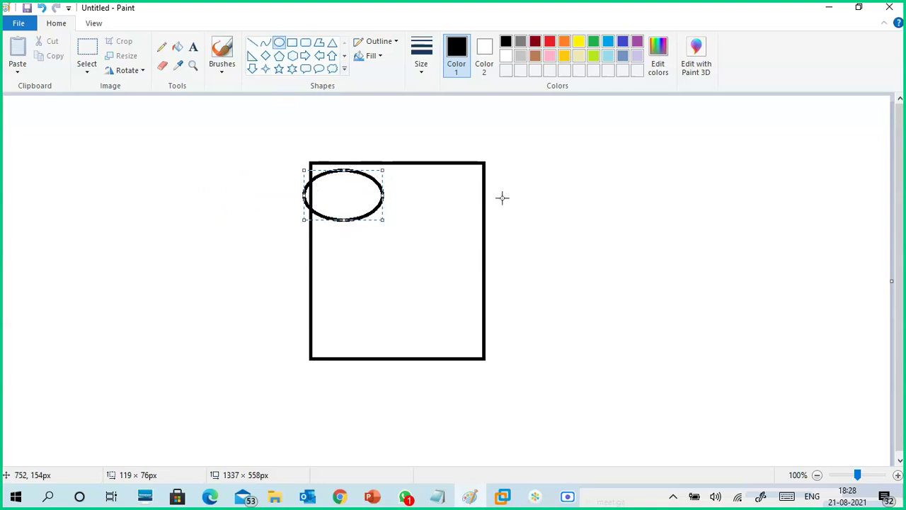
pyautogui.moveTo(334, 192); pyautogui.dragTo(263, 183)
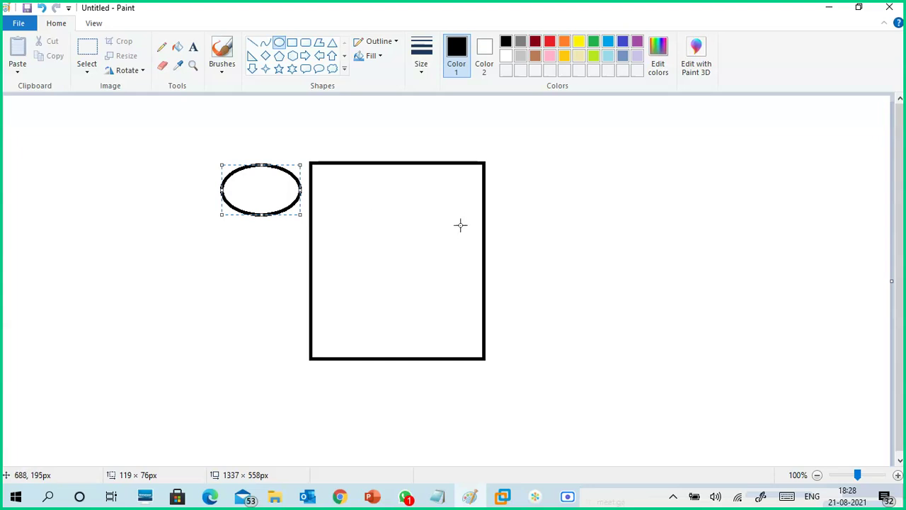
pyautogui.moveTo(271, 186); pyautogui.dragTo(267, 189)
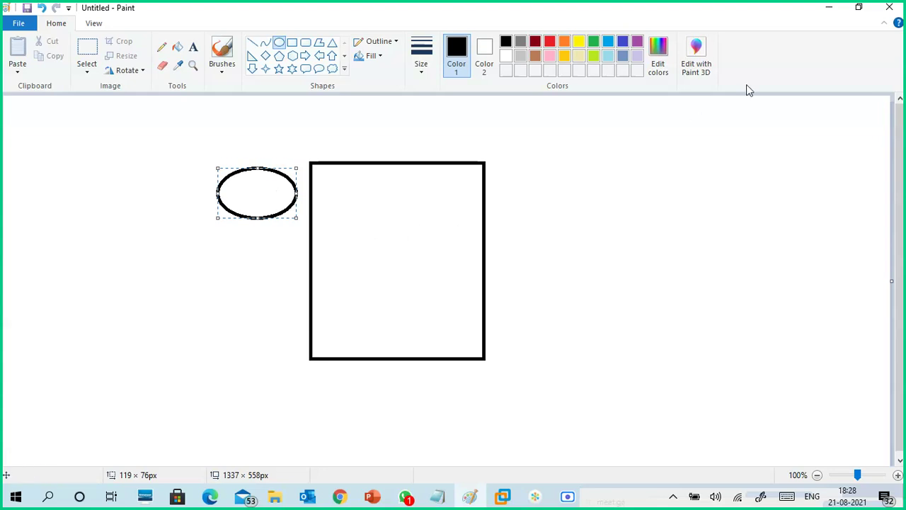
# - Switch to VMware Workstation and cancel creating the system repair disc
pyautogui.click(503, 496)
pyautogui.click(555, 421)
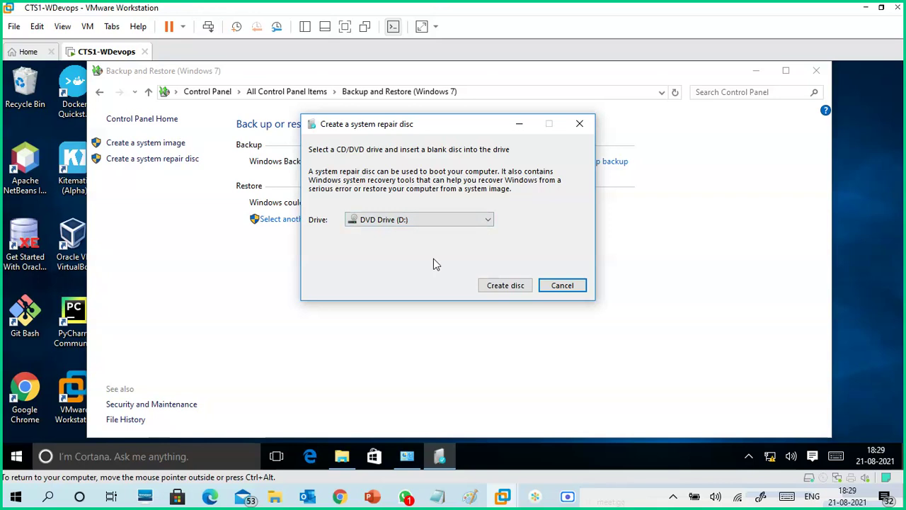
pyautogui.click(565, 286)
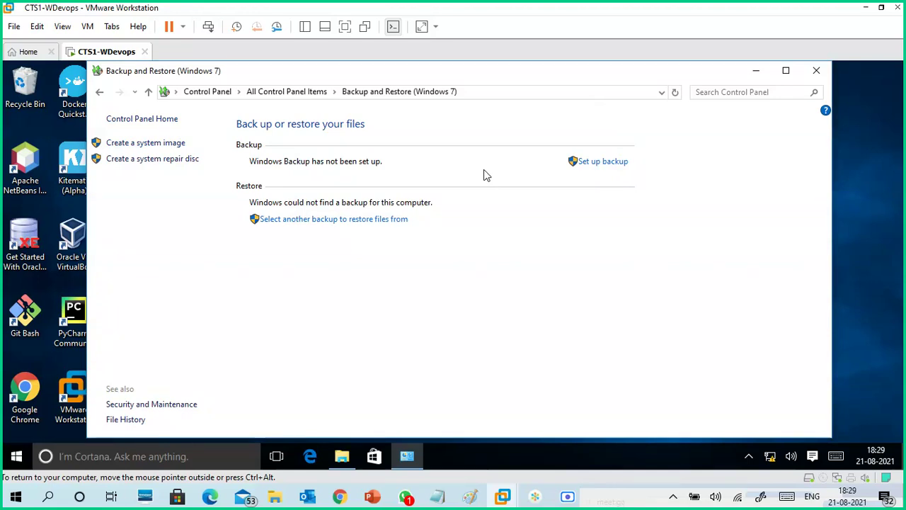
# - Go to the main Control Panel page, view its items as large icons and open Backup and Restore (Windows 7)
pyautogui.click(208, 92)
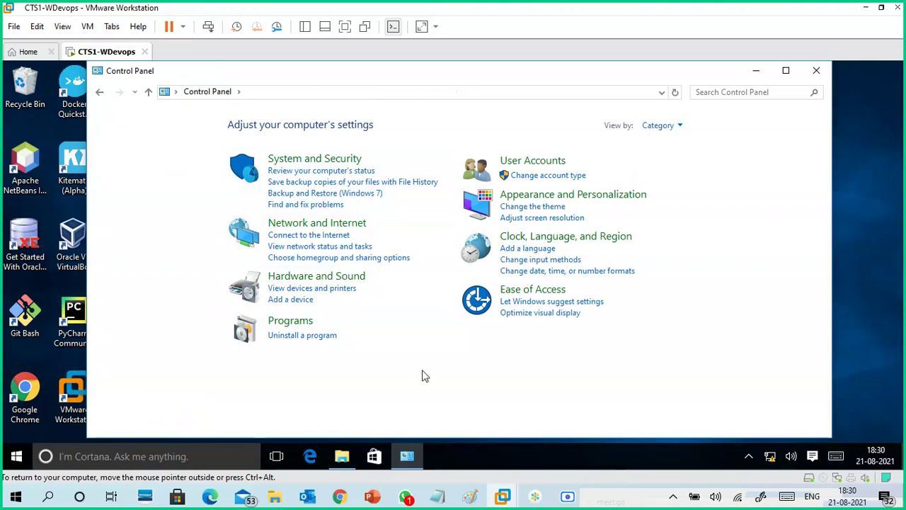
pyautogui.click(666, 129)
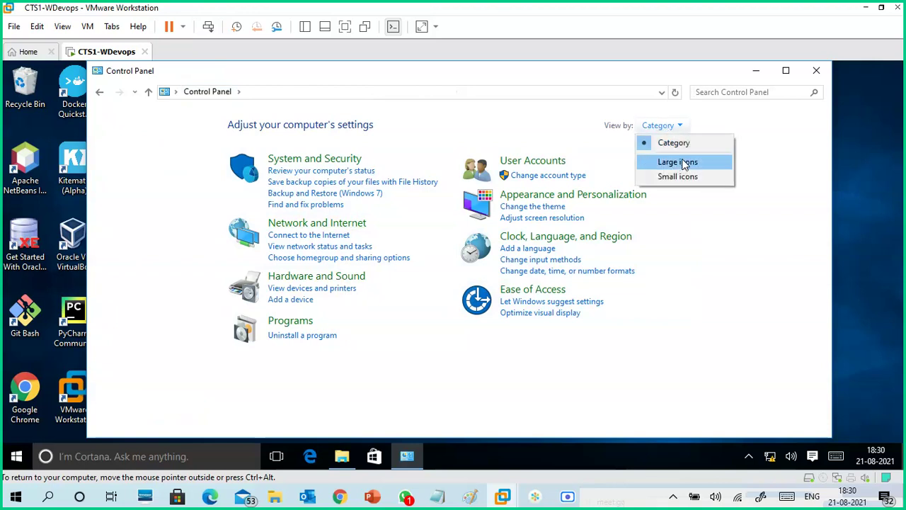
pyautogui.click(686, 168)
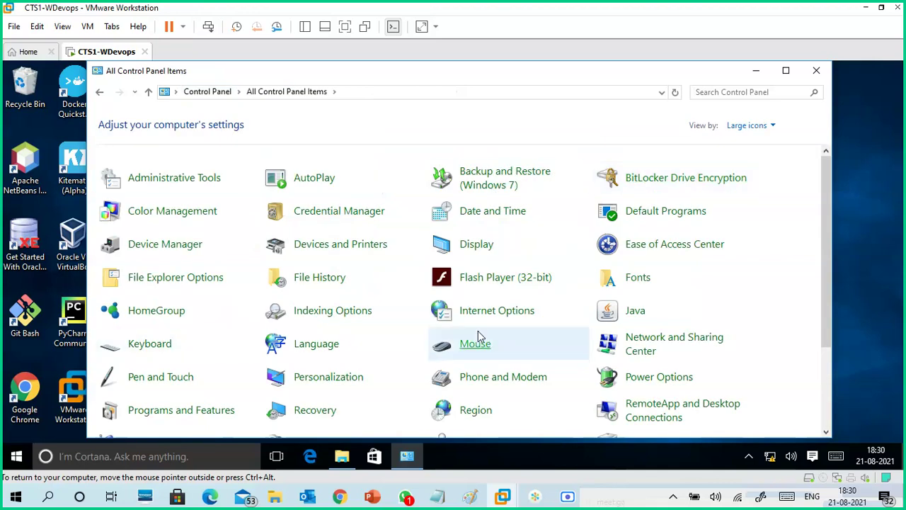
pyautogui.click(483, 189)
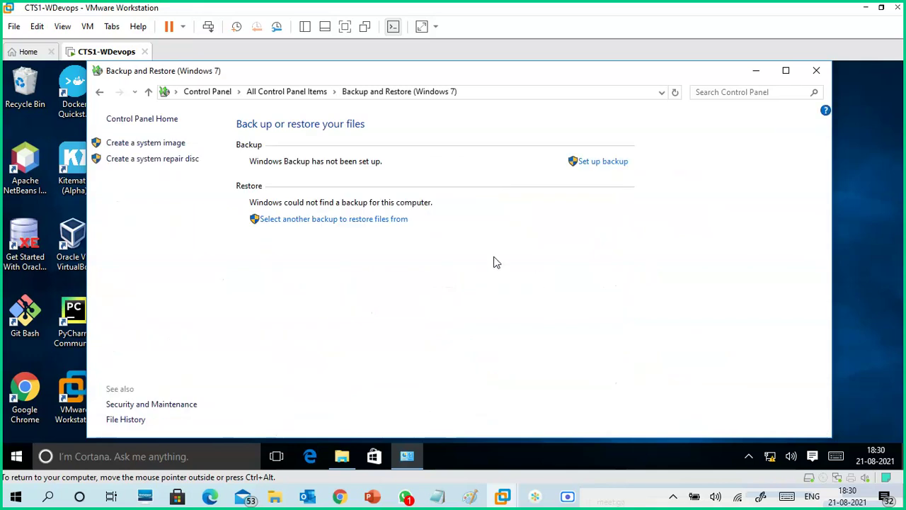
# - Bring up File Explorer in the virtual machine, open Local Disk (C:) and create a folder named data1
pyautogui.click(342, 455)
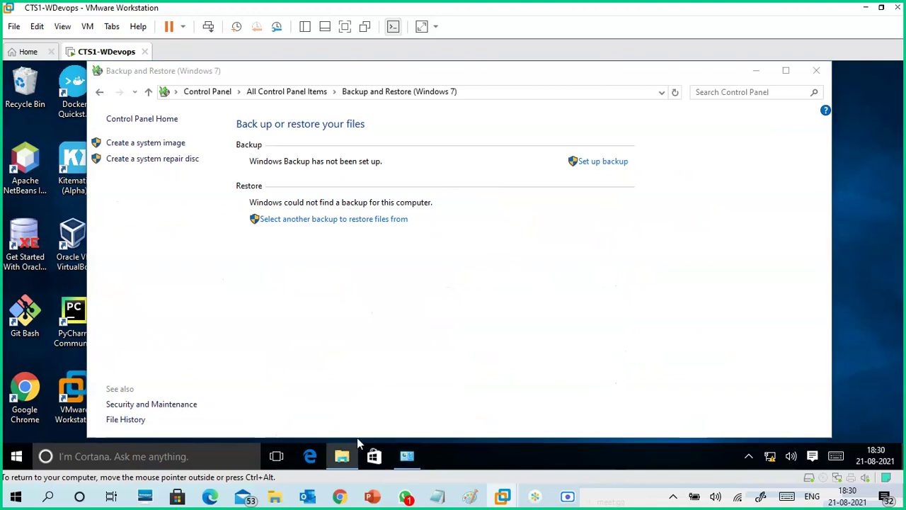
pyautogui.click(221, 254)
pyautogui.doubleClick(220, 255)
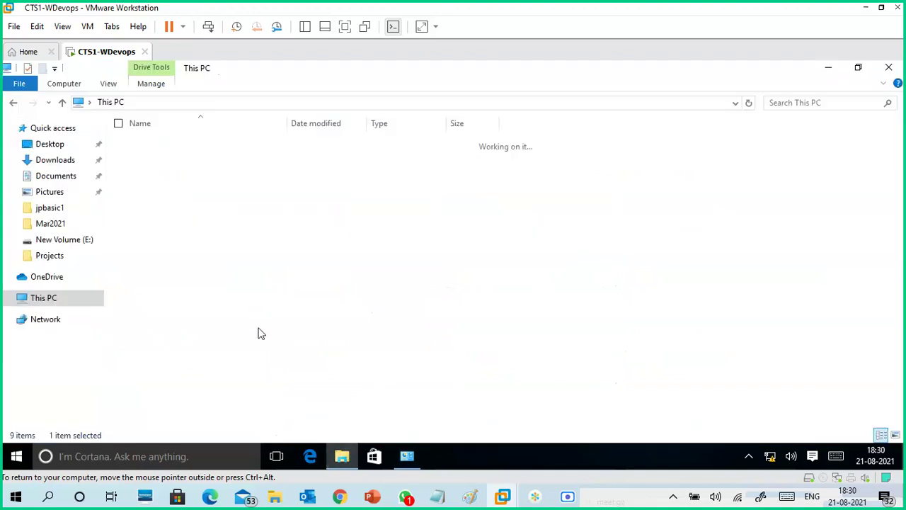
pyautogui.rightClick(261, 312)
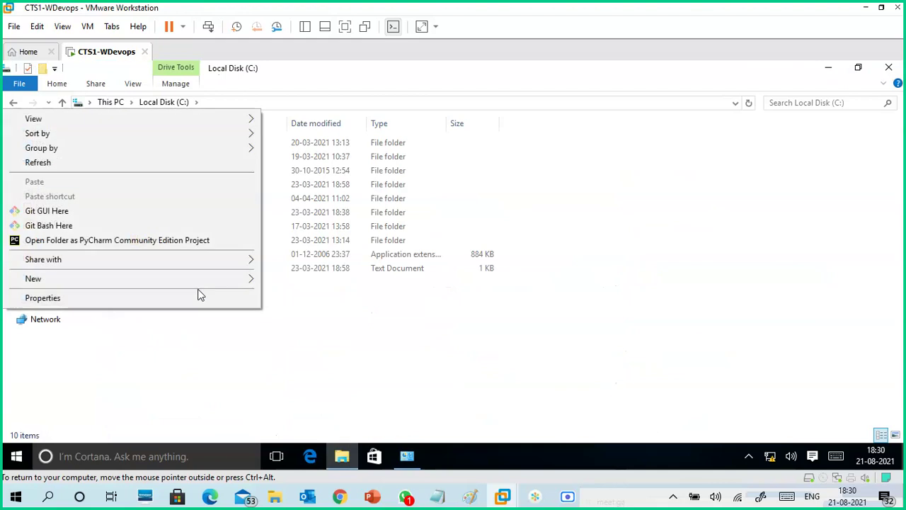
pyautogui.moveTo(219, 284)
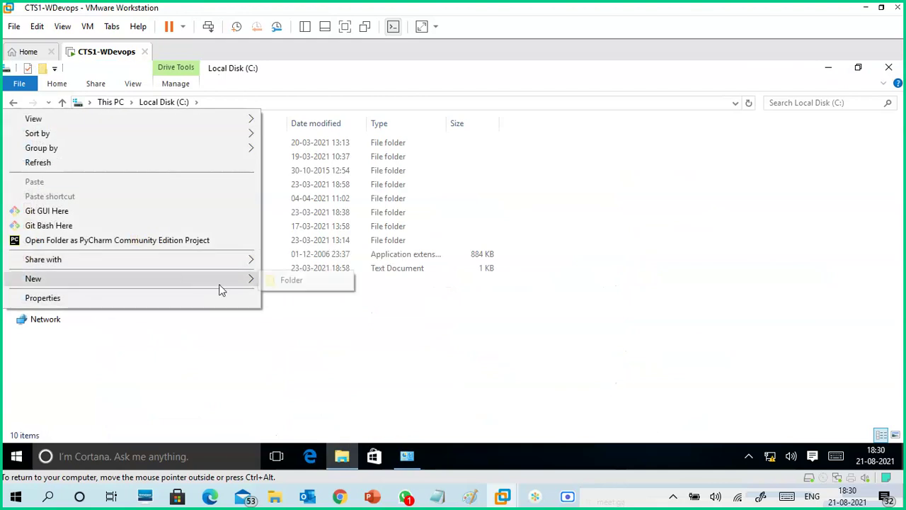
pyautogui.click(295, 283)
pyautogui.write('d')
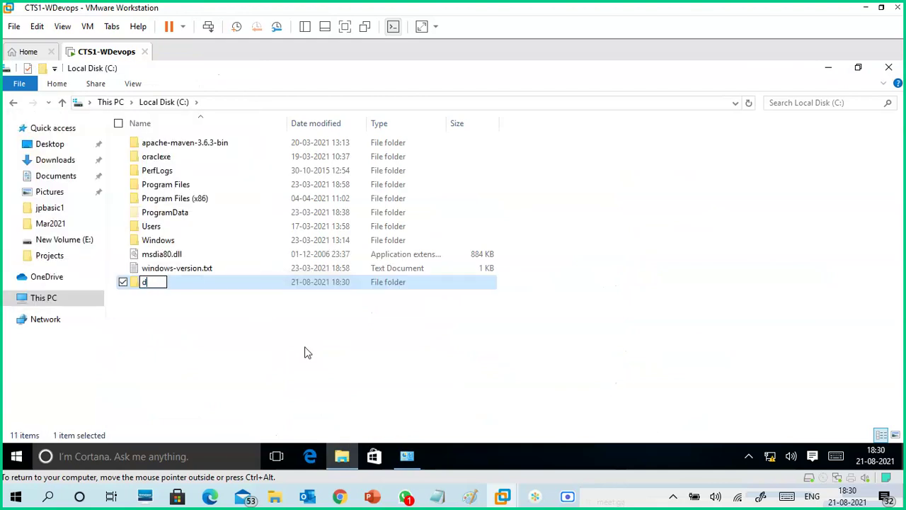
pyautogui.write('ata1')
pyautogui.click(295, 349)
# - Open the data1 folder and create a text document named f1.txt in it
pyautogui.doubleClick(158, 283)
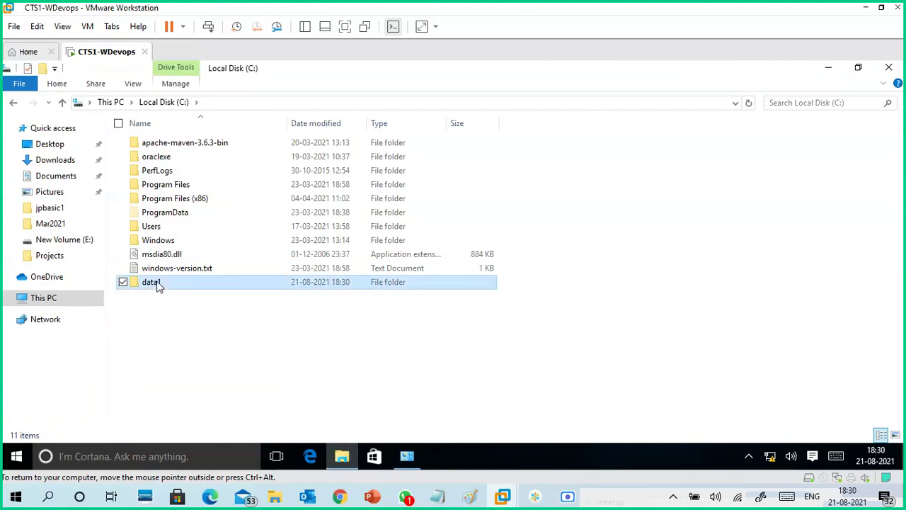
pyautogui.rightClick(238, 188)
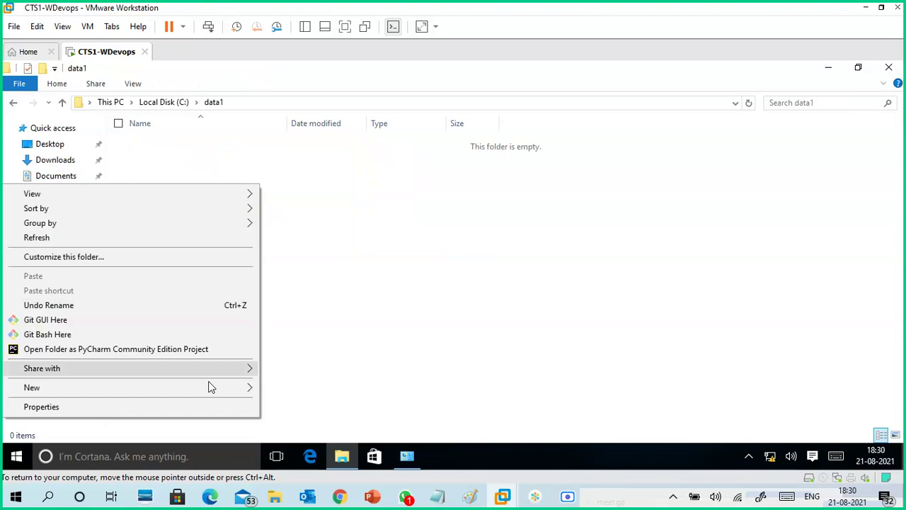
pyautogui.moveTo(209, 393)
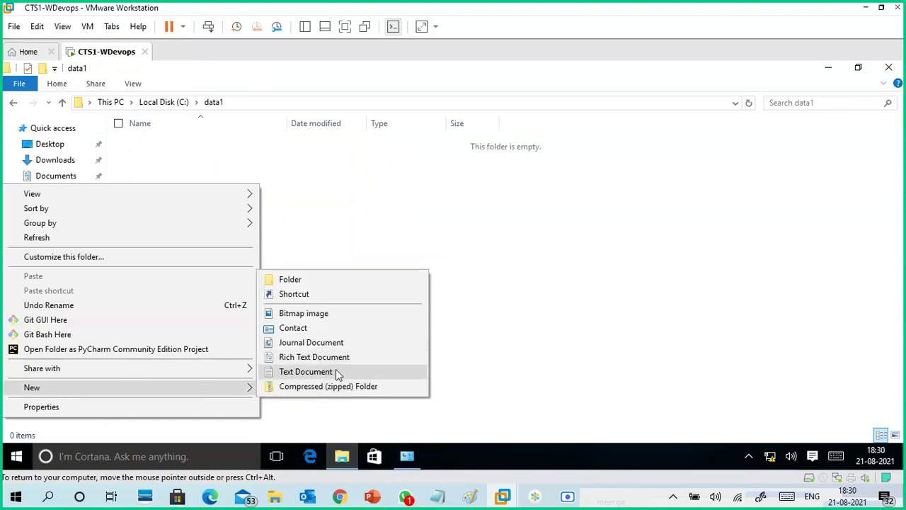
pyautogui.click(336, 370)
pyautogui.write('f1')
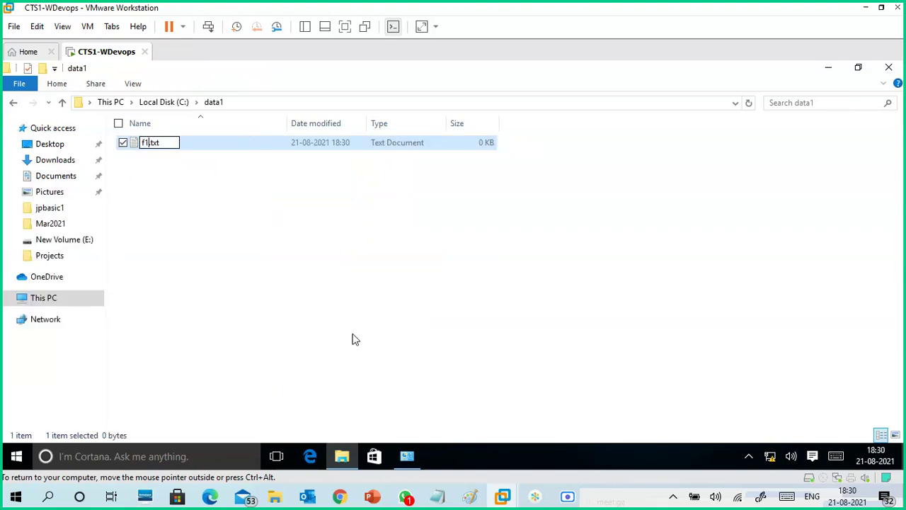
pyautogui.click(413, 235)
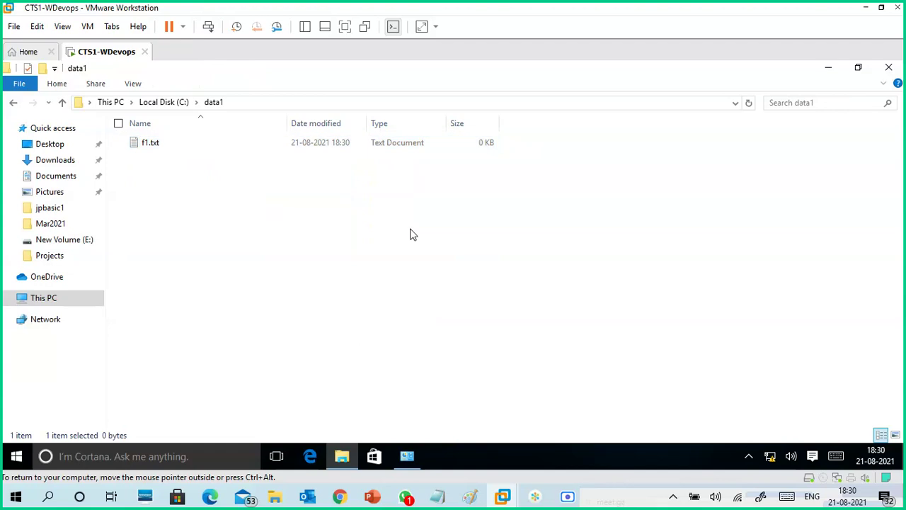
# - Create a second text document named f.txt in the data1 folder
pyautogui.rightClick(411, 234)
pyautogui.moveTo(350, 414)
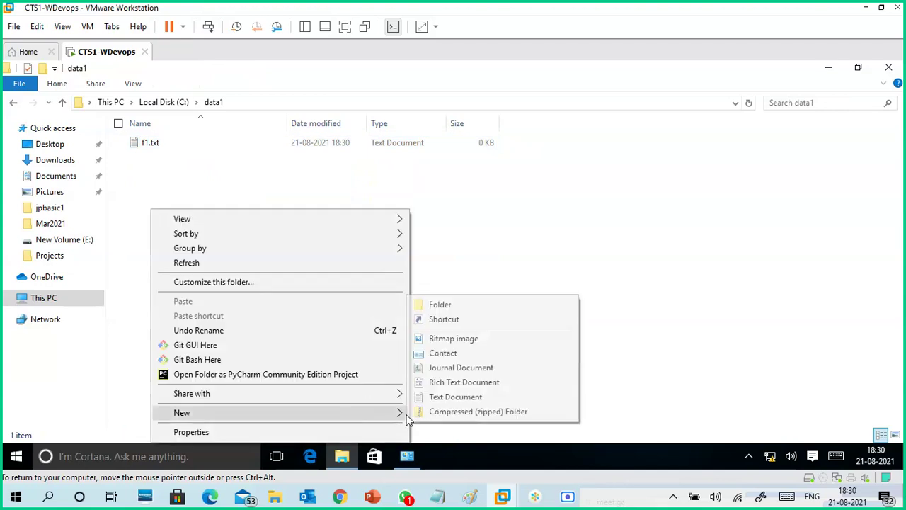
pyautogui.click(440, 398)
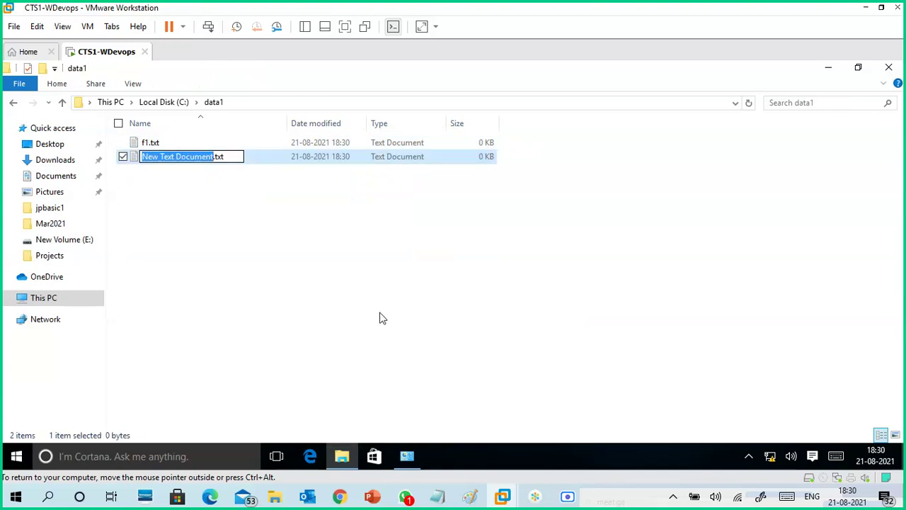
pyautogui.write('f')
pyautogui.press('Return')
# - Create another text document named f3.txt in the data1 folder
pyautogui.rightClick(374, 267)
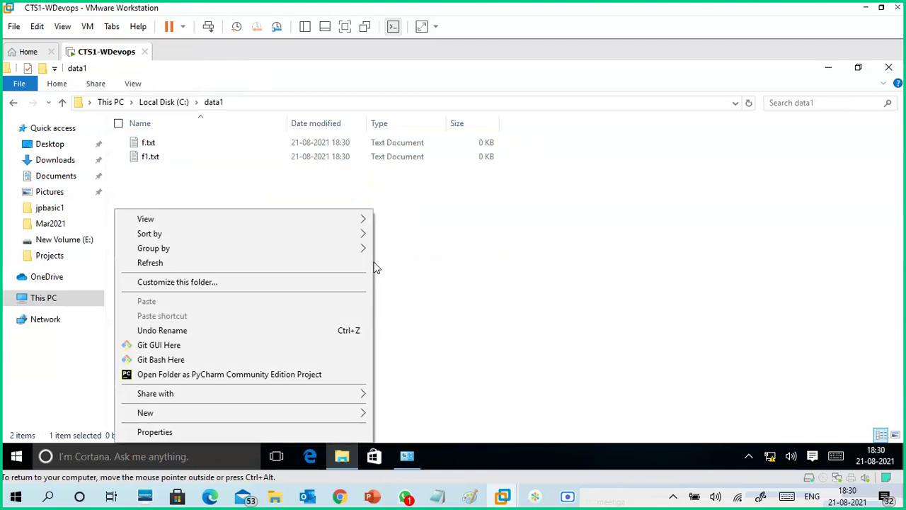
pyautogui.moveTo(364, 413)
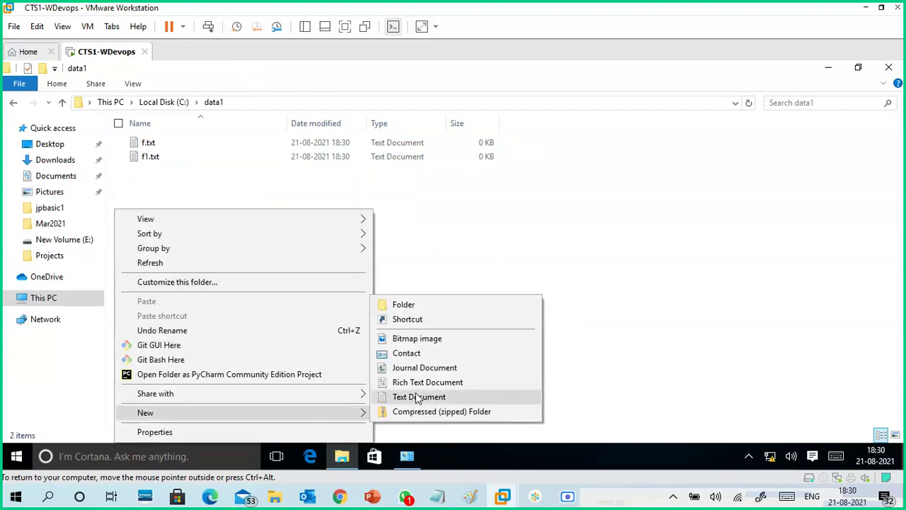
pyautogui.click(405, 399)
pyautogui.write('f3')
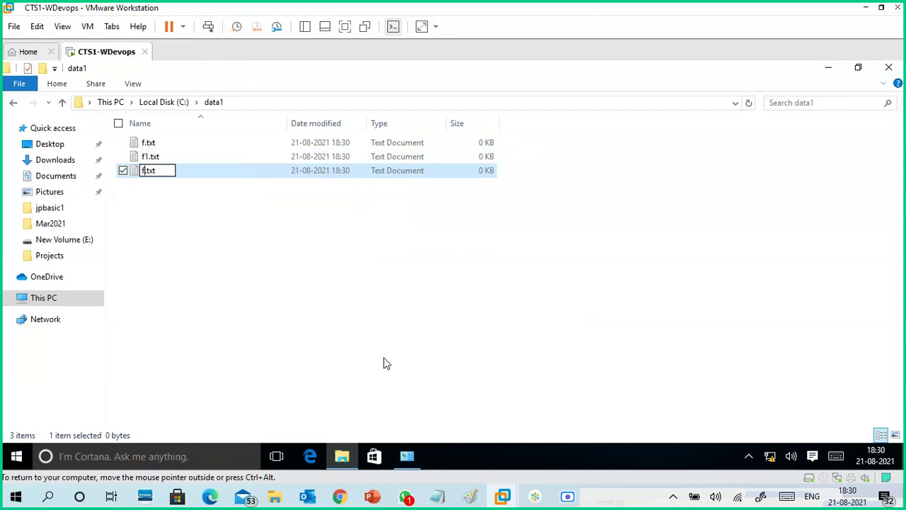
pyautogui.press('Return')
pyautogui.click(350, 279)
# - Rename the file f.txt in the data1 folder as f2.txt
pyautogui.click(178, 144)
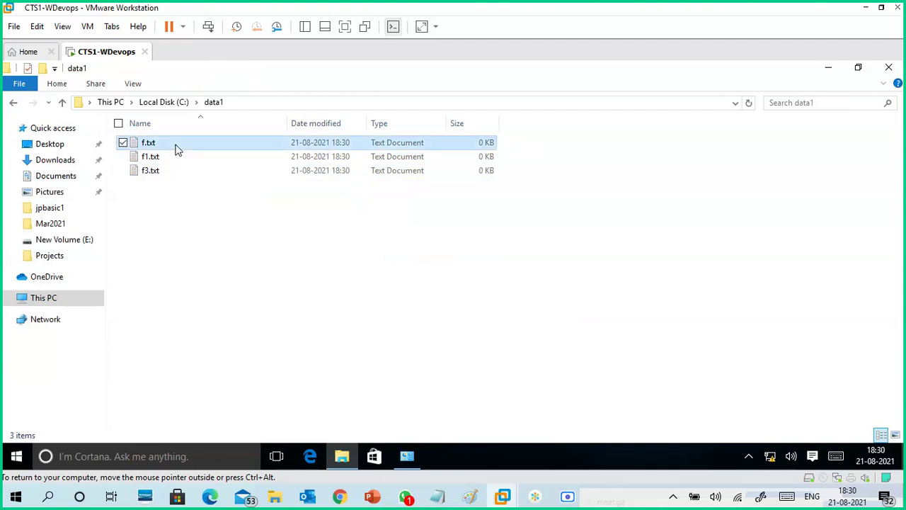
pyautogui.rightClick(210, 146)
pyautogui.click(152, 343)
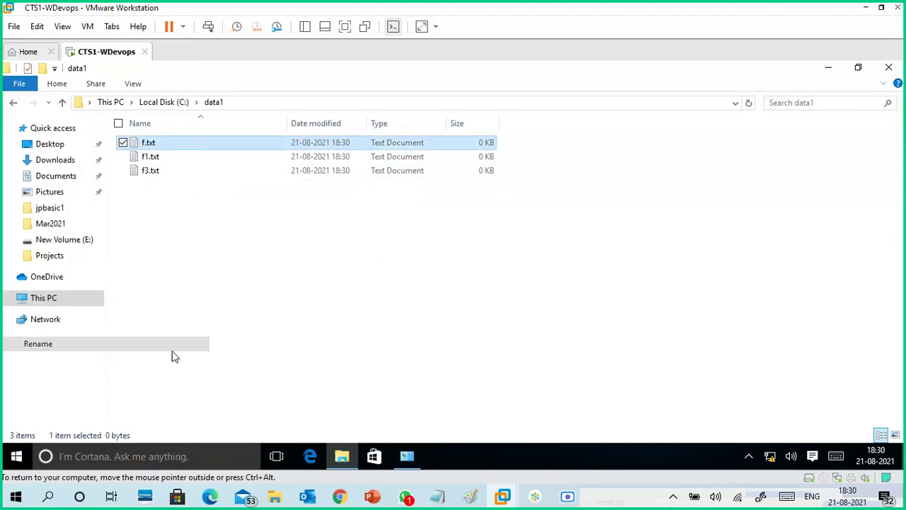
pyautogui.write('2')
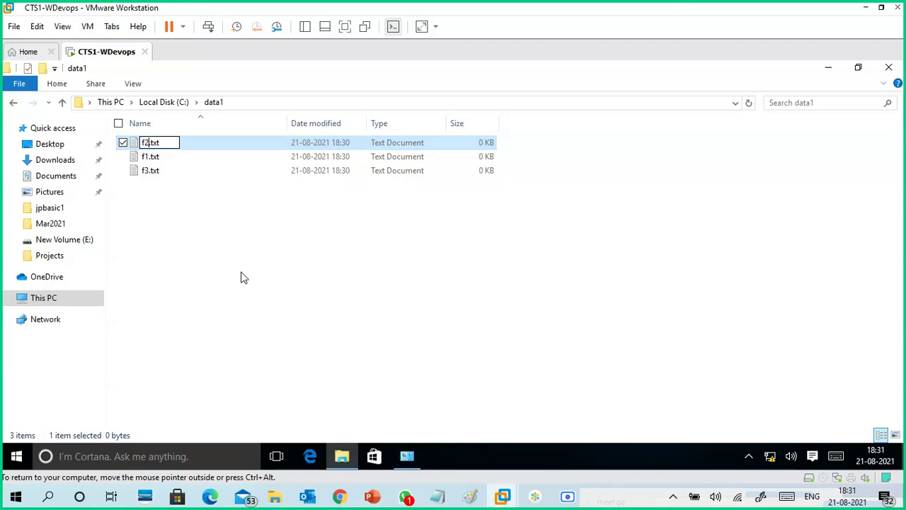
pyautogui.press('Return')
pyautogui.click(243, 272)
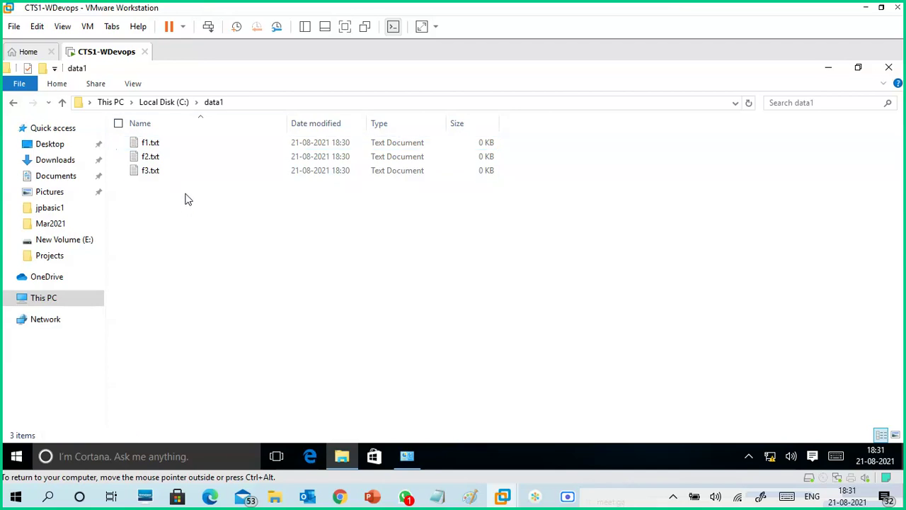
# - Open f1.txt in Notepad, enter the text "f1", save the file and close it
pyautogui.doubleClick(176, 144)
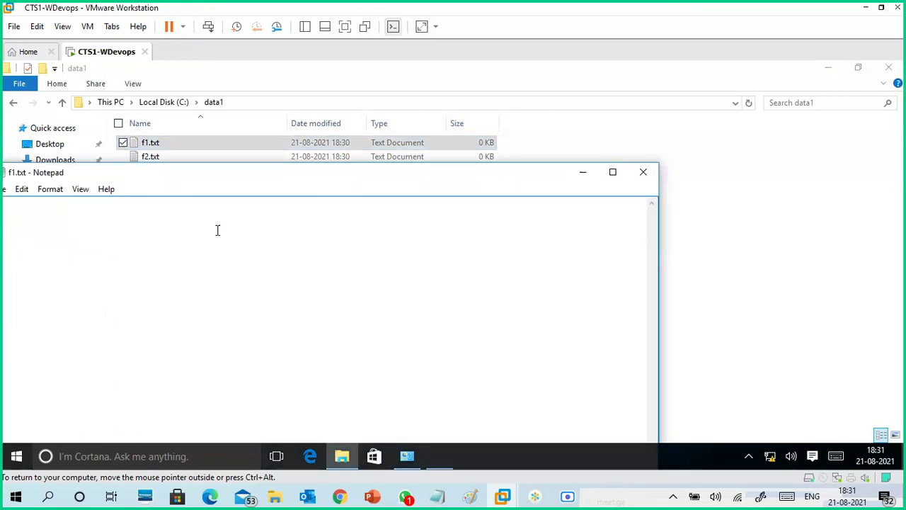
pyautogui.moveTo(216, 177); pyautogui.dragTo(565, 137)
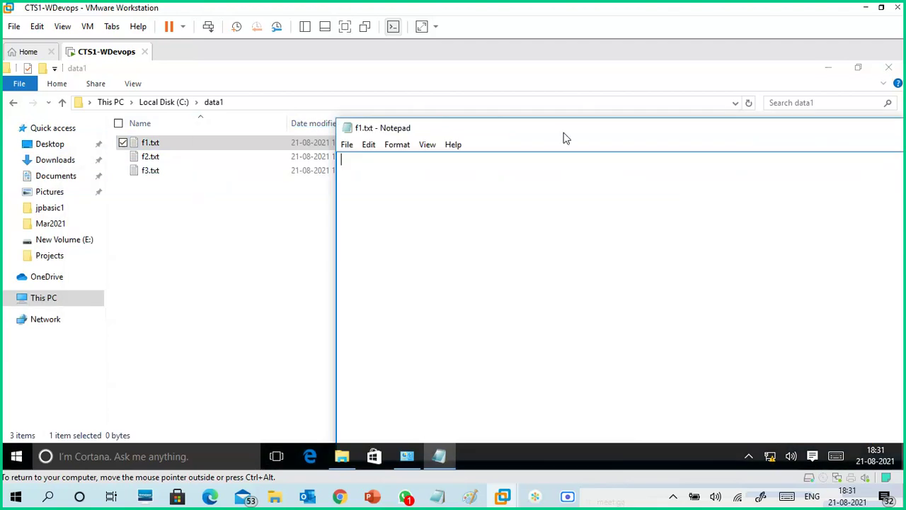
pyautogui.click(347, 145)
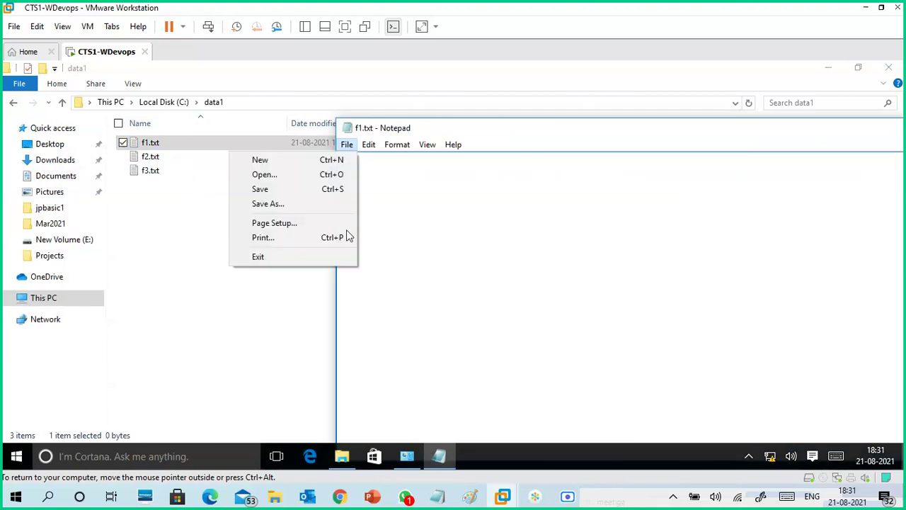
pyautogui.click(310, 191)
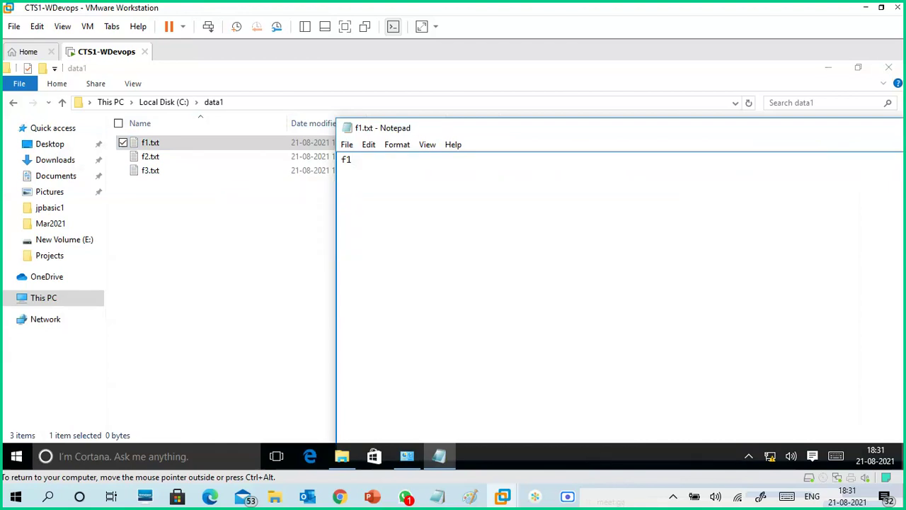
pyautogui.moveTo(440, 137); pyautogui.dragTo(242, 160)
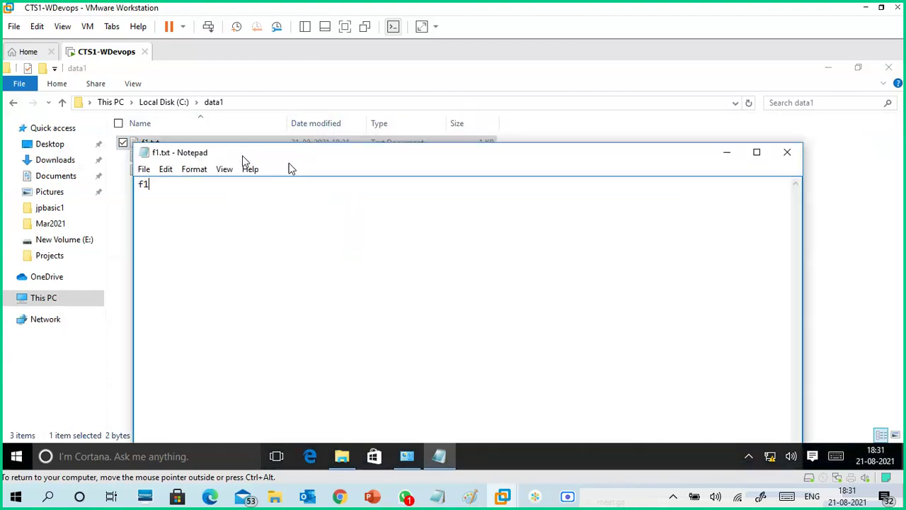
pyautogui.click(785, 156)
# - Open f2.txt in Notepad, enter the text "f2", and exit while saving the changes
pyautogui.doubleClick(158, 160)
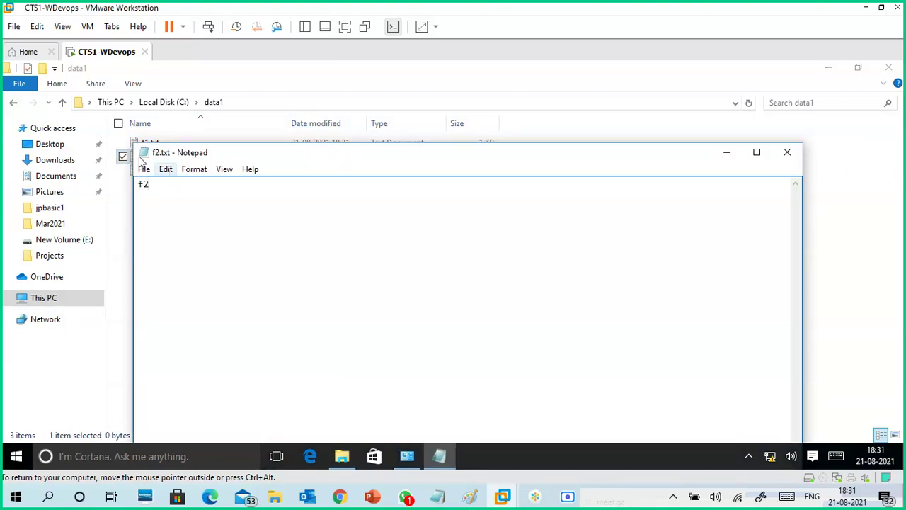
pyautogui.click(144, 169)
pyautogui.click(128, 282)
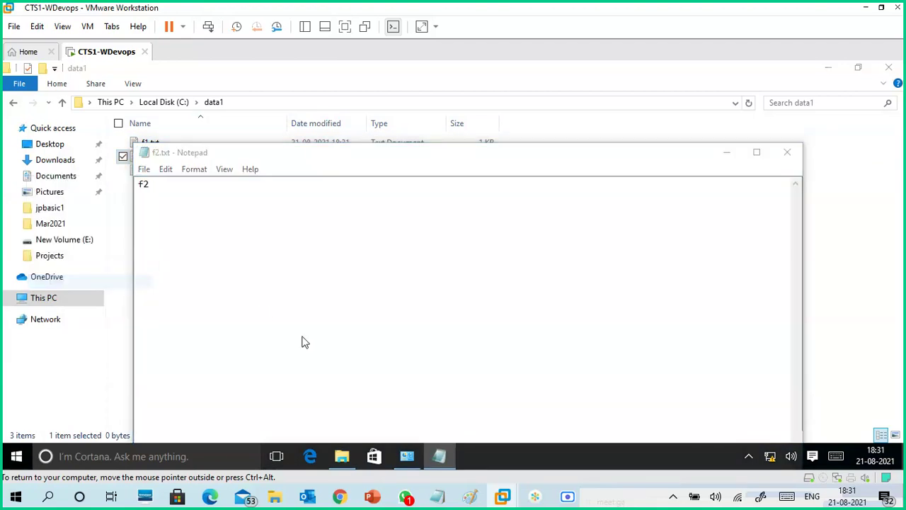
pyautogui.click(399, 263)
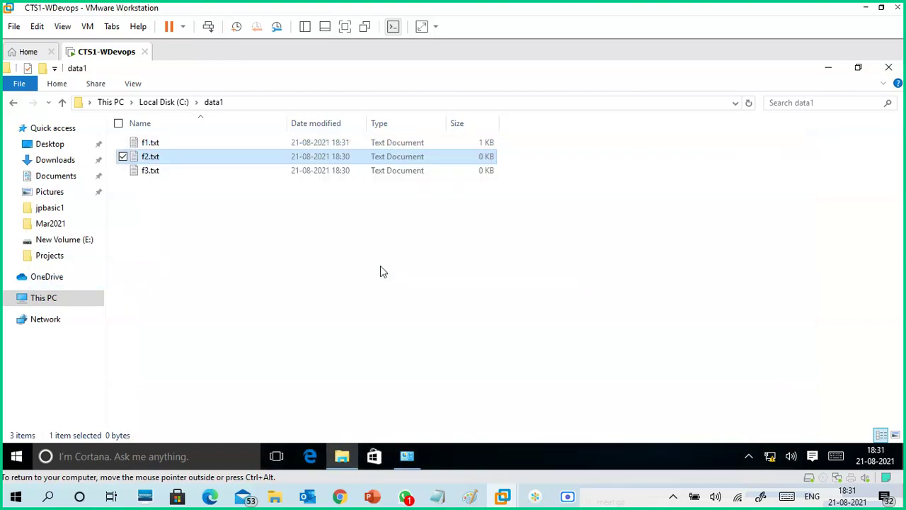
# - Open f3.txt in Notepad, enter the text "f3", save the file and close it
pyautogui.doubleClick(161, 172)
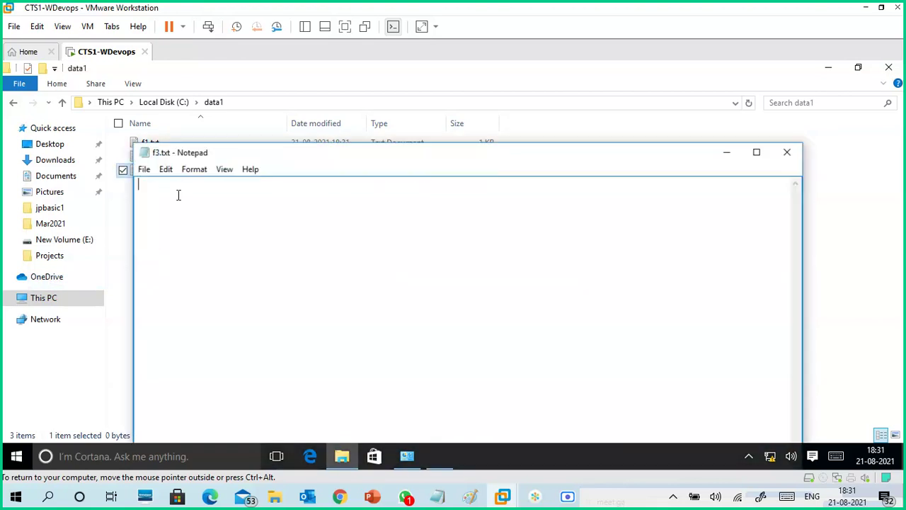
pyautogui.write('f3')
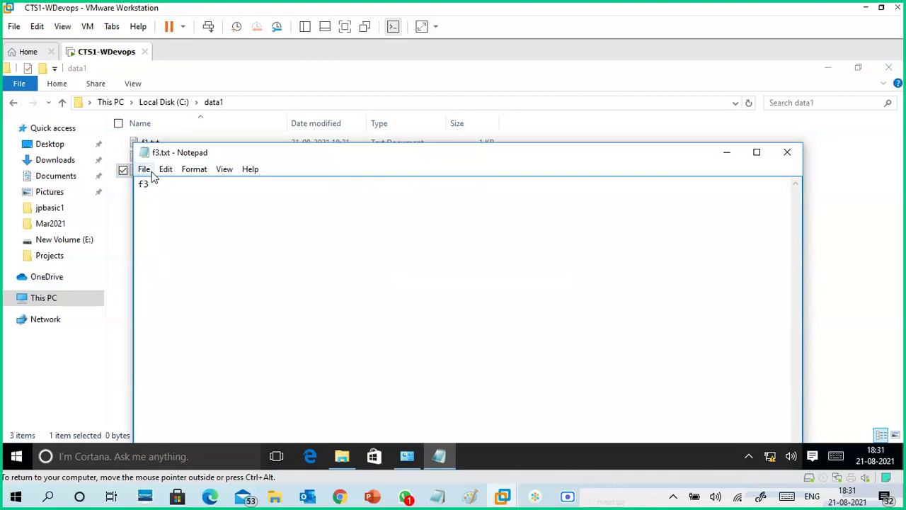
pyautogui.click(145, 170)
pyautogui.click(135, 214)
pyautogui.click(788, 152)
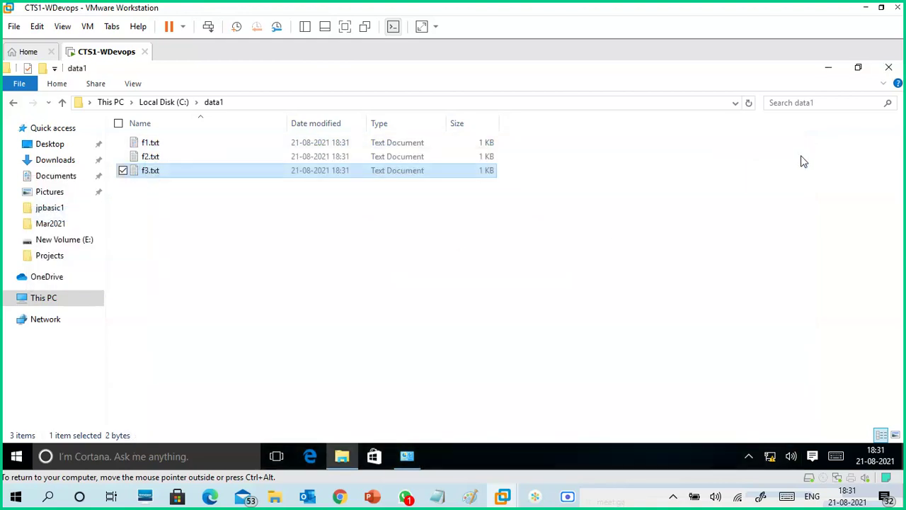
# - Review the data1 folder on Local Disk (C:) and minimize File Explorer to return to Backup and Restore
pyautogui.click(182, 103)
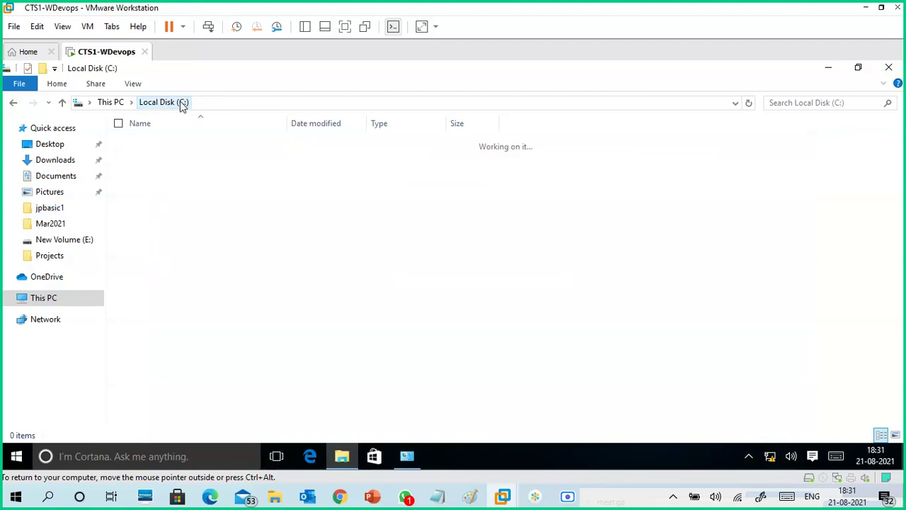
pyautogui.doubleClick(229, 159)
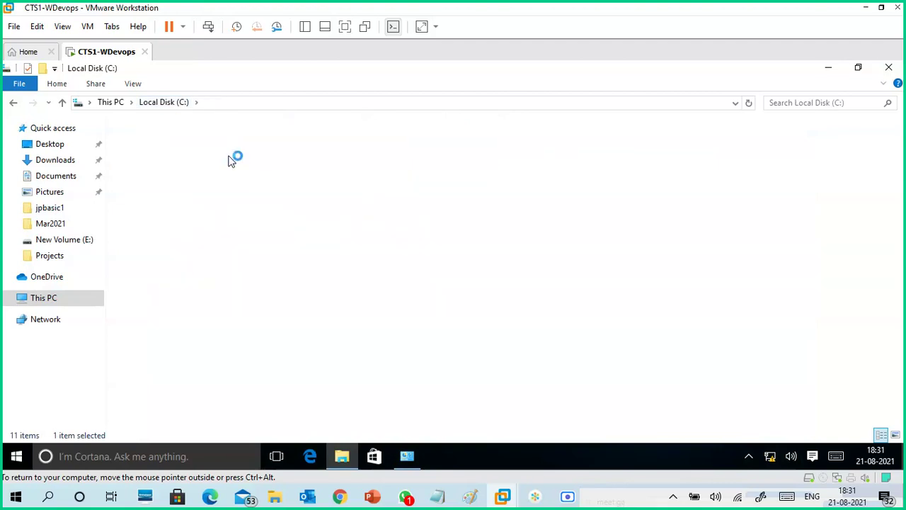
pyautogui.click(177, 103)
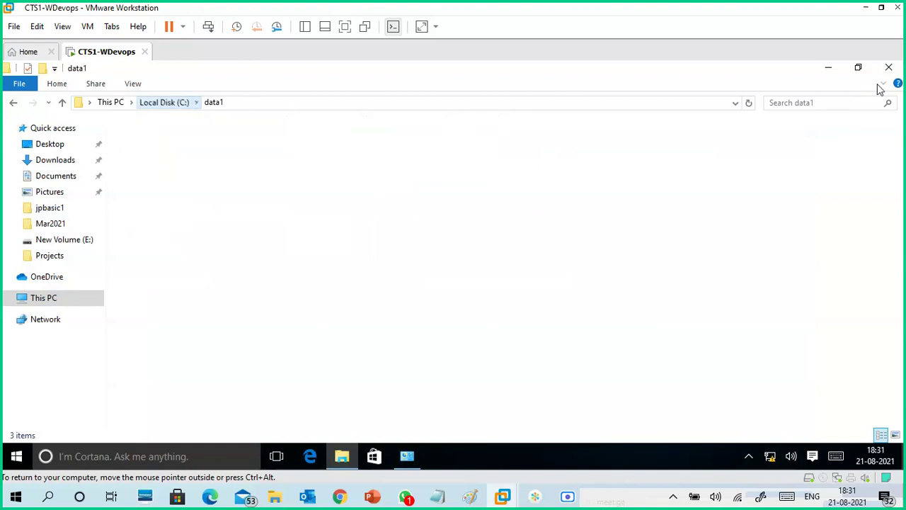
pyautogui.click(829, 68)
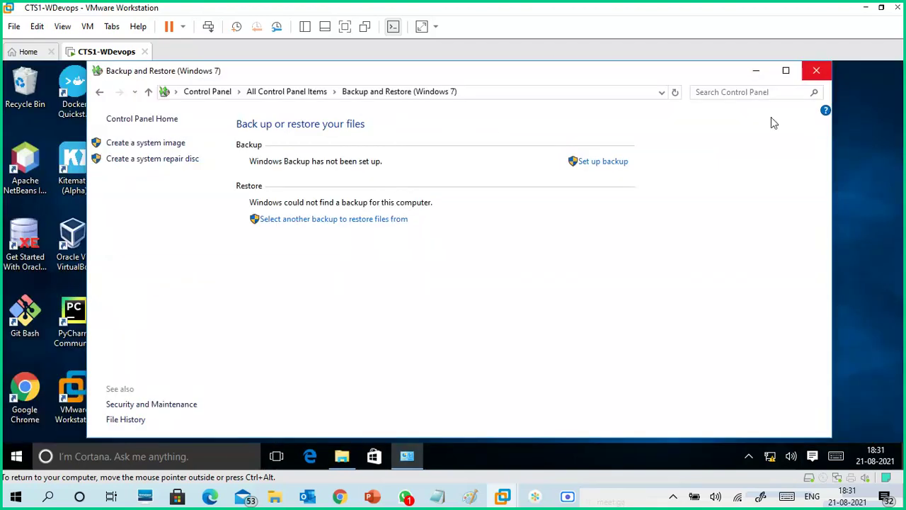
# - Look at the contents of New Volume (E:) in File Explorer and return to Backup and Restore
pyautogui.click(346, 454)
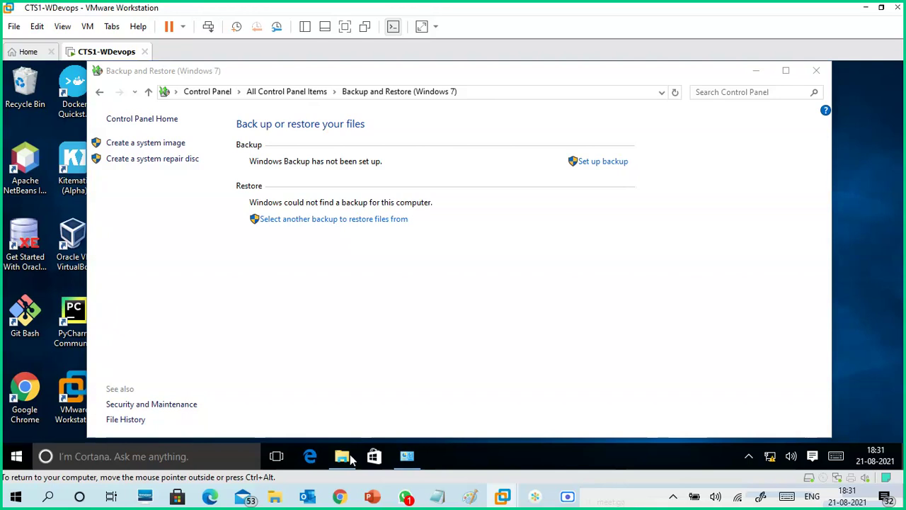
pyautogui.click(342, 456)
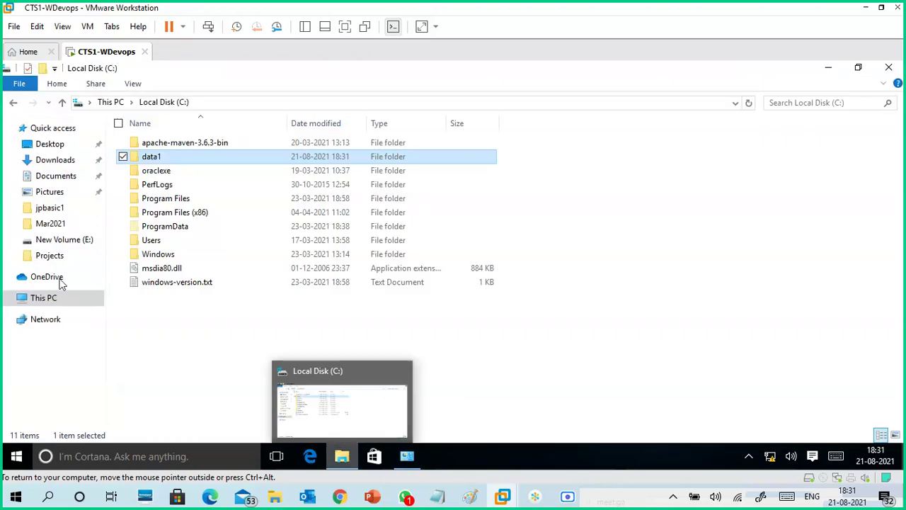
pyautogui.click(45, 303)
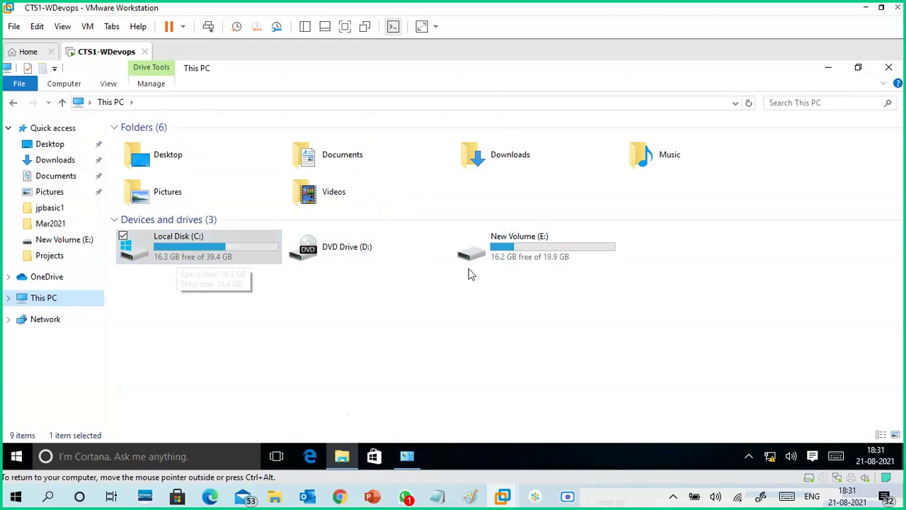
pyautogui.click(501, 258)
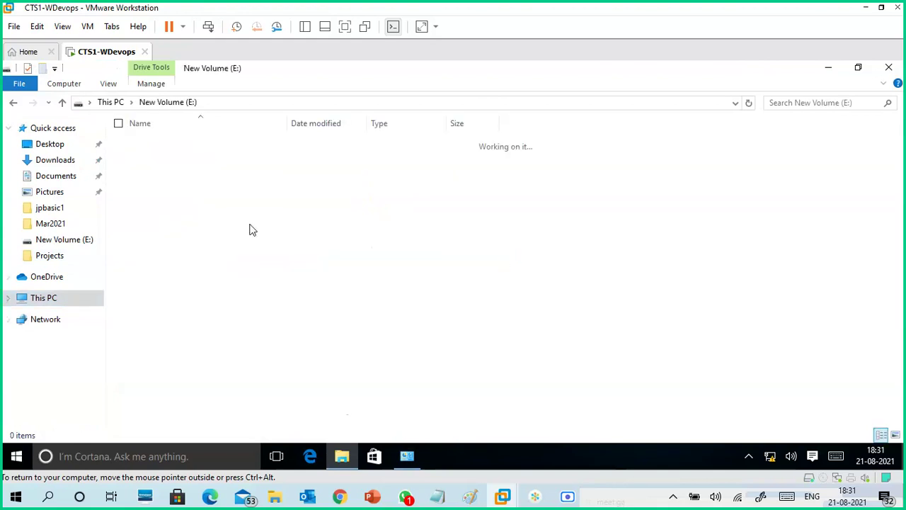
pyautogui.click(828, 68)
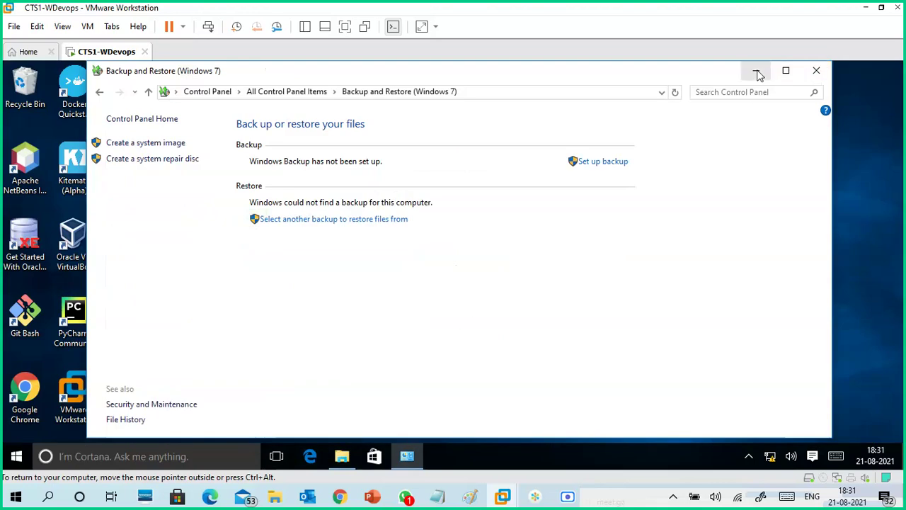
# - Start setting up a backup with New Volume (E:) as the destination and the "Let me choose" option for its contents
pyautogui.click(602, 165)
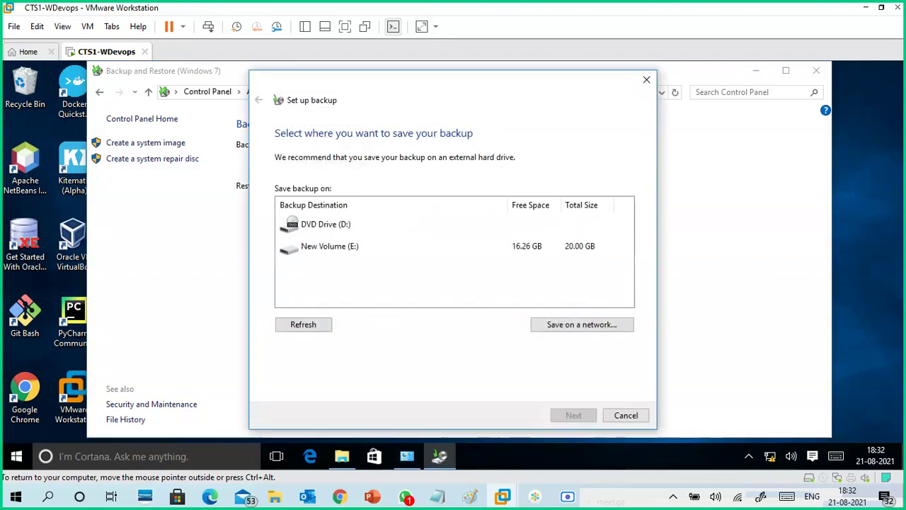
pyautogui.moveTo(465, 91); pyautogui.dragTo(483, 77)
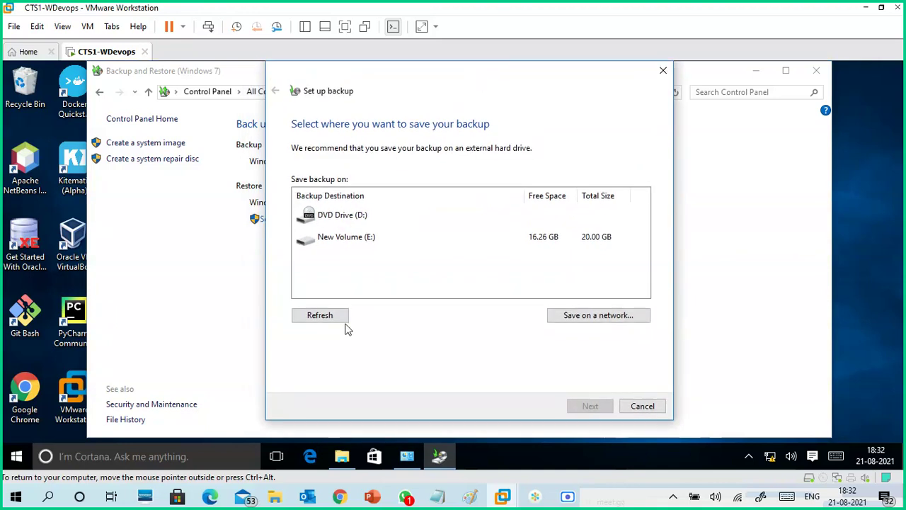
pyautogui.click(356, 243)
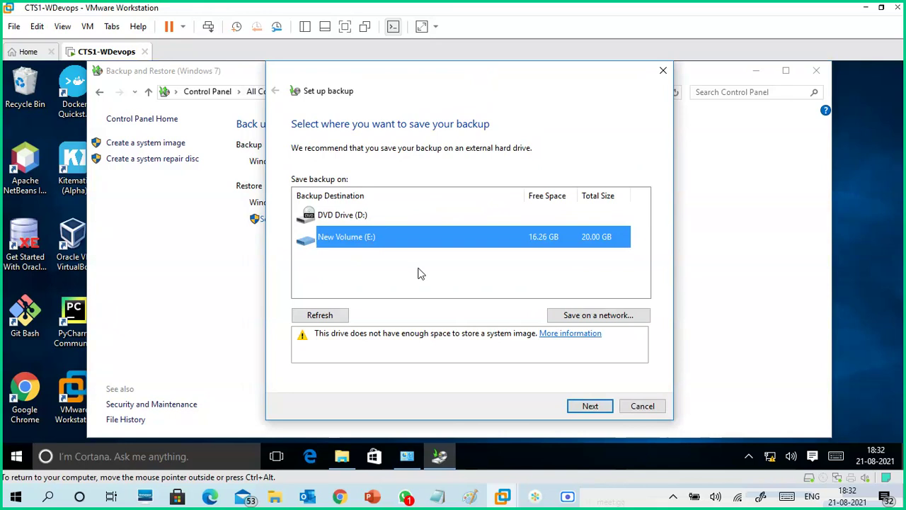
pyautogui.click(368, 243)
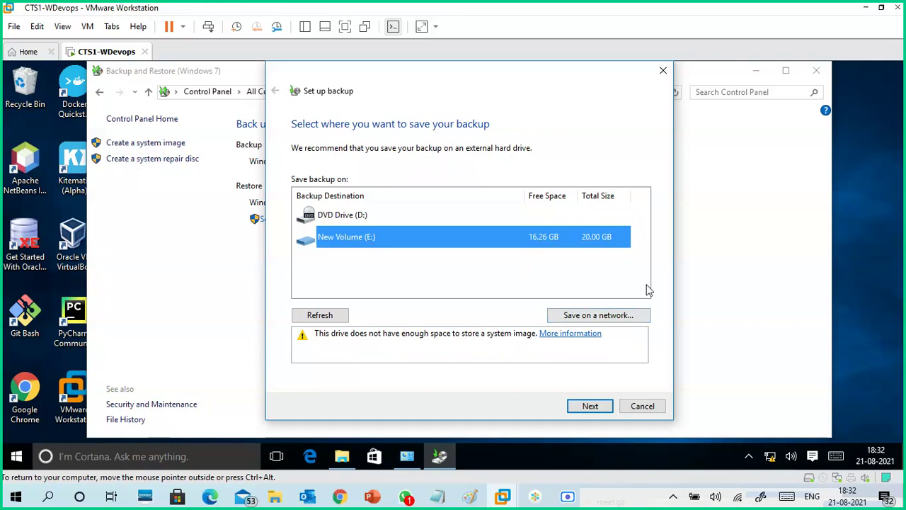
pyautogui.click(589, 408)
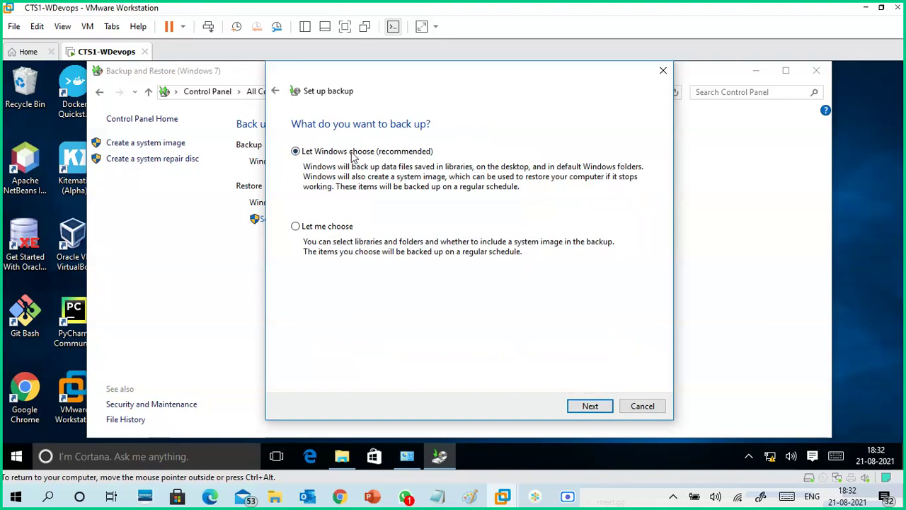
pyautogui.click(339, 228)
pyautogui.click(591, 406)
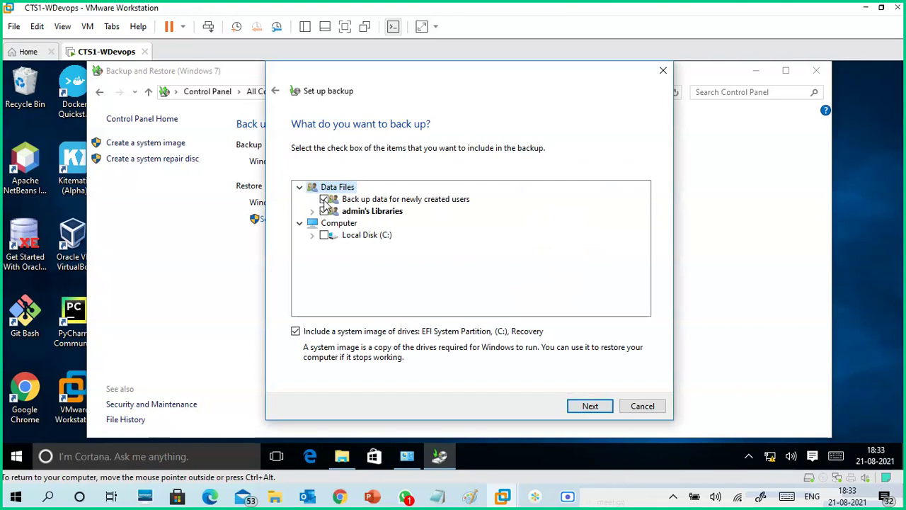
# - Review the admin's Libraries entries and exclude both them and the data for newly created users from the backup
pyautogui.click(312, 211)
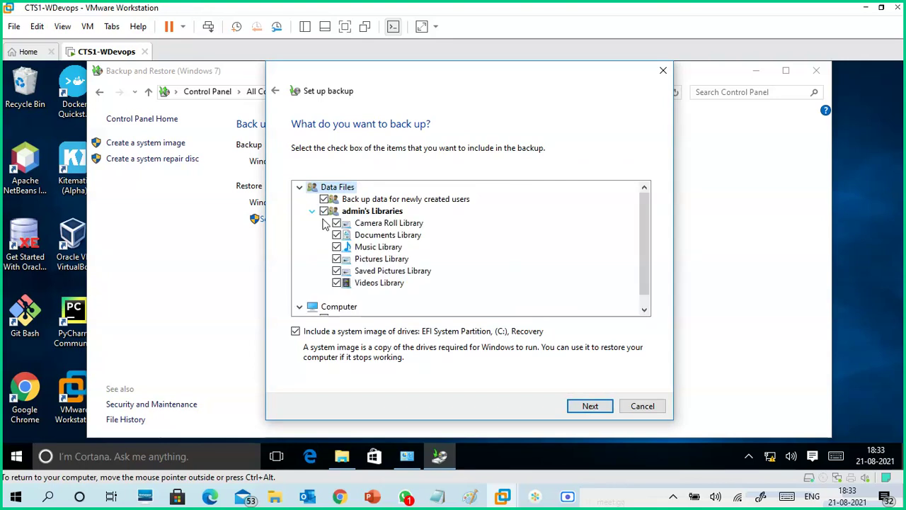
pyautogui.click(378, 214)
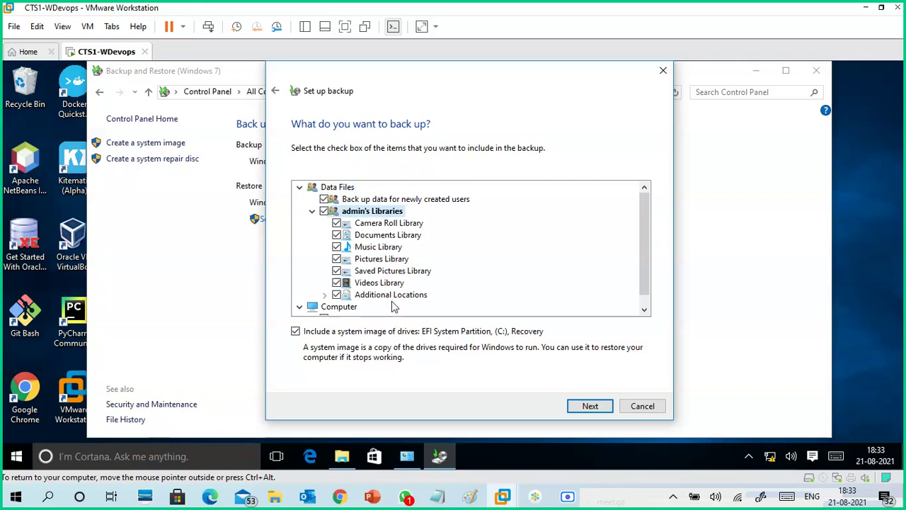
pyautogui.click(322, 202)
pyautogui.click(324, 211)
pyautogui.click(312, 211)
# - Include the data1 folder of Local Disk (C:) in the backup, leave out the system image and proceed to the settings review
pyautogui.click(312, 236)
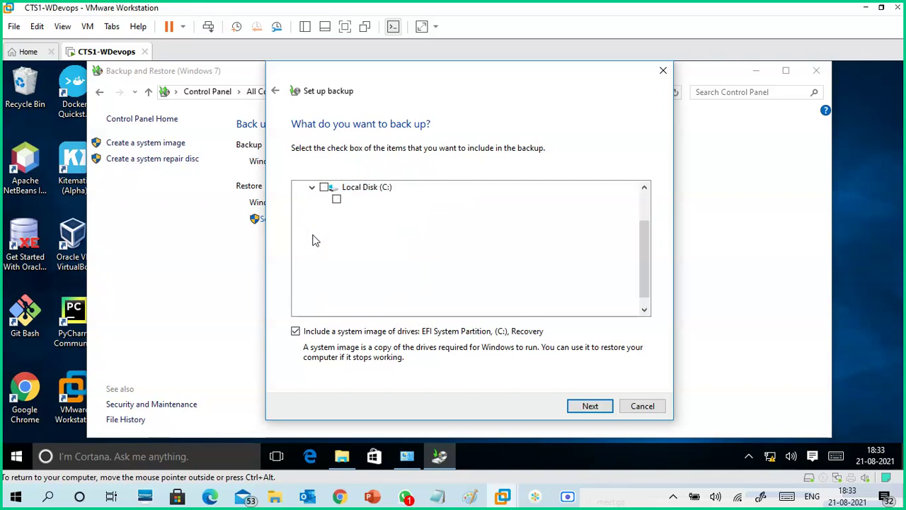
pyautogui.click(337, 223)
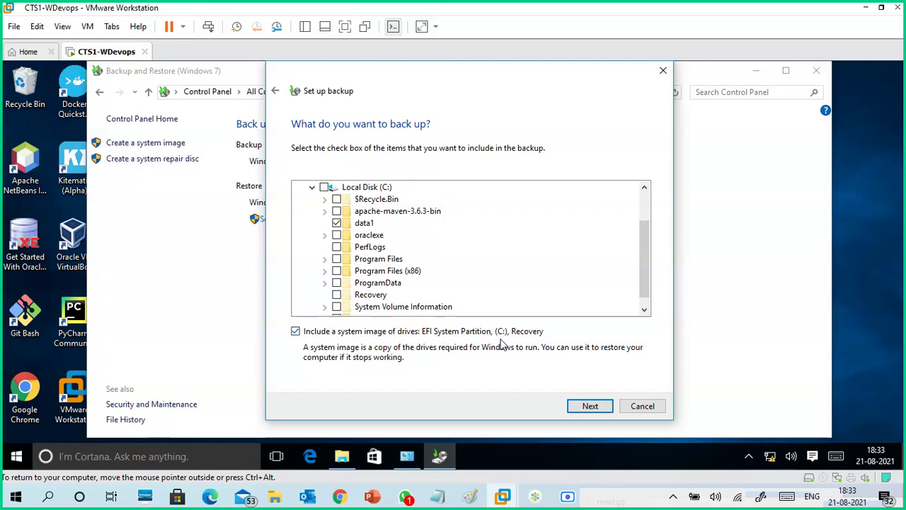
pyautogui.click(296, 331)
pyautogui.click(366, 225)
pyautogui.click(365, 334)
pyautogui.click(644, 202)
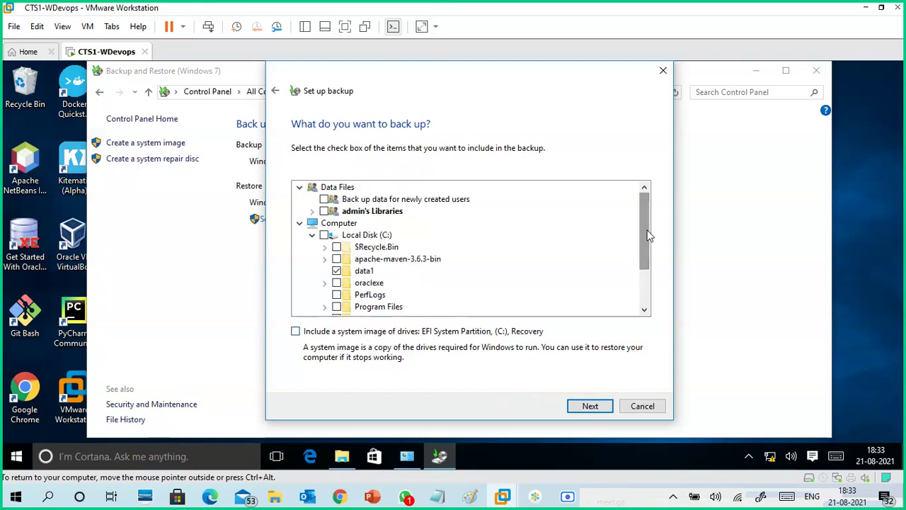
pyautogui.scroll(-2, 654, 290)
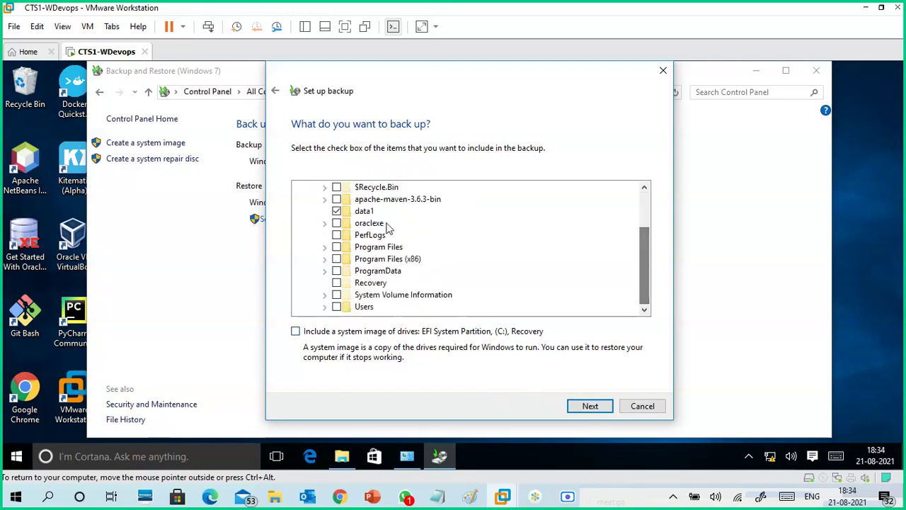
pyautogui.click(372, 213)
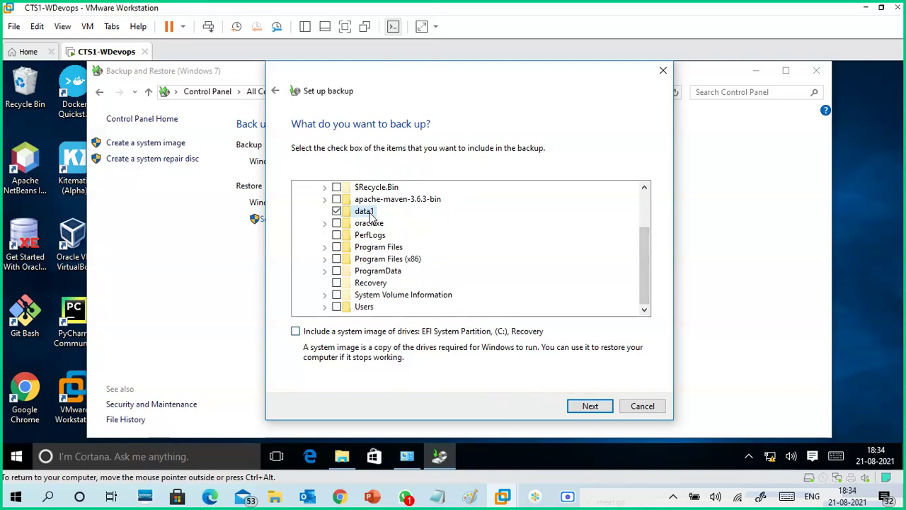
pyautogui.click(601, 410)
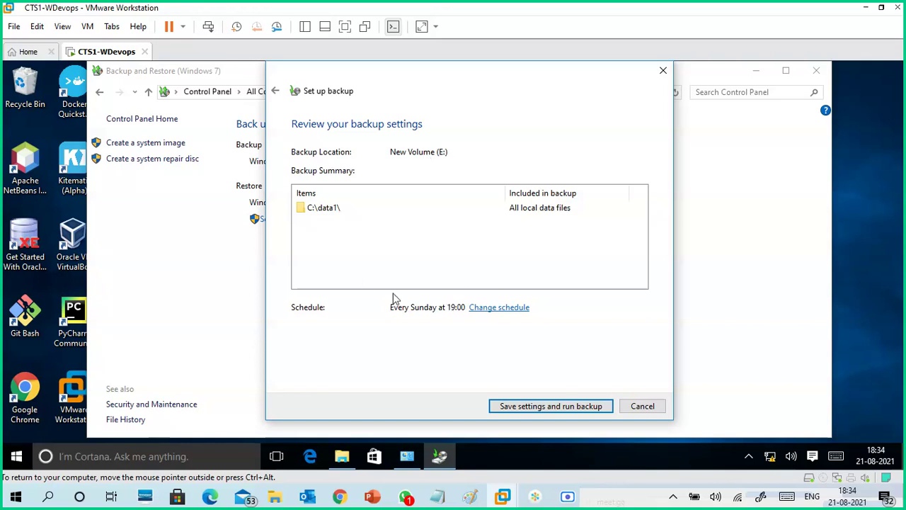
# - View the backup schedule options without changing them, and save the settings and run the backup
pyautogui.click(490, 309)
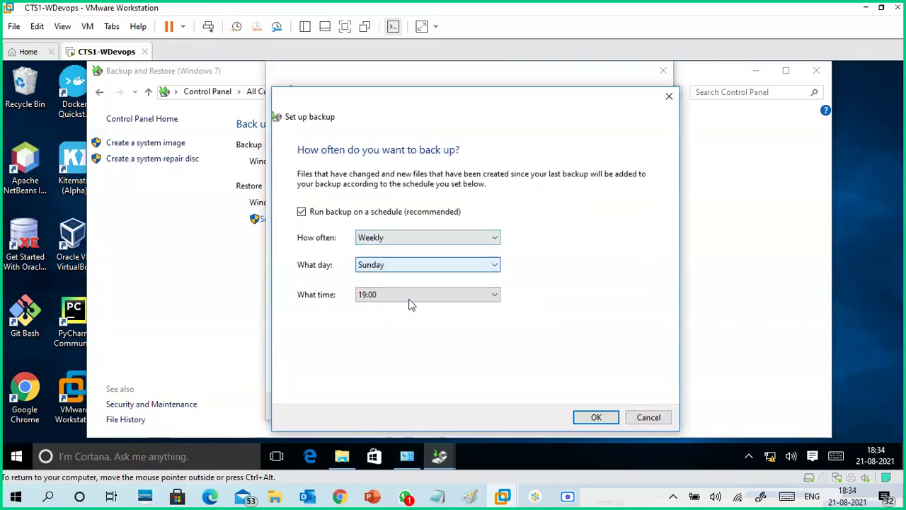
pyautogui.click(641, 420)
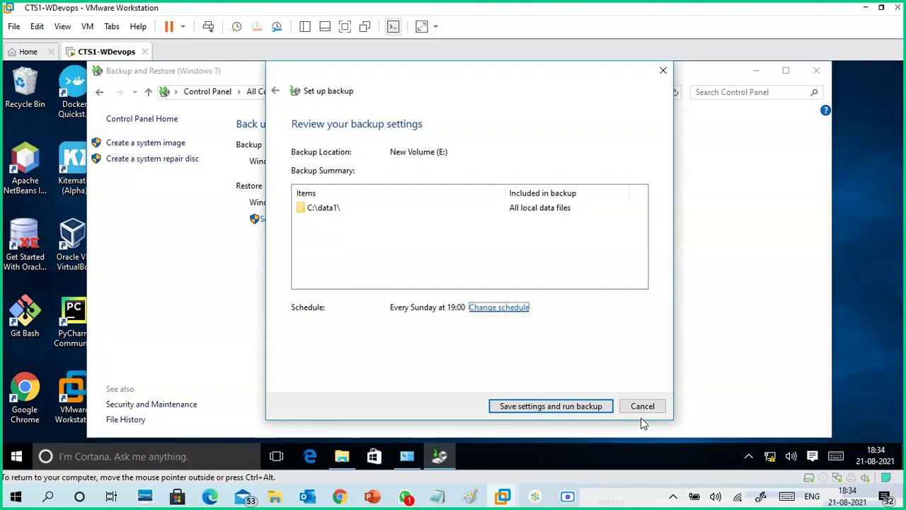
pyautogui.click(552, 406)
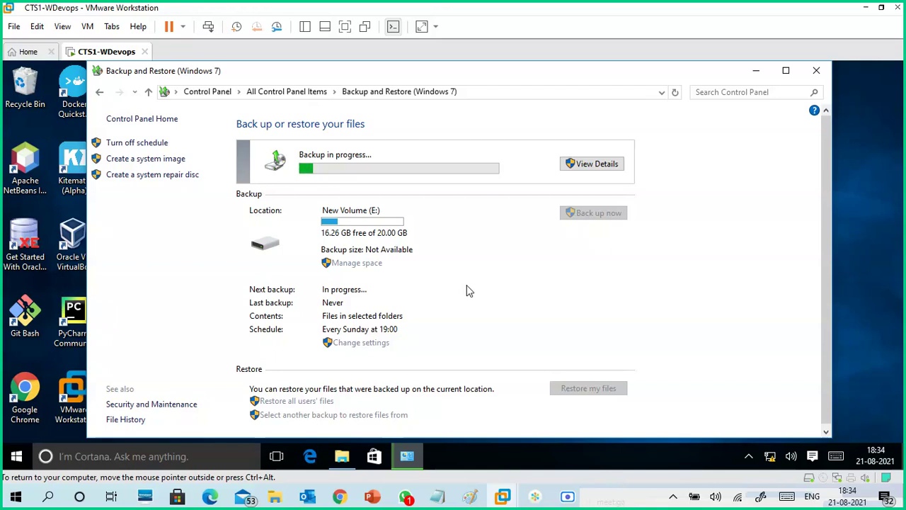
# - Switch to Paint and activate the brush for freehand writing
pyautogui.click(473, 499)
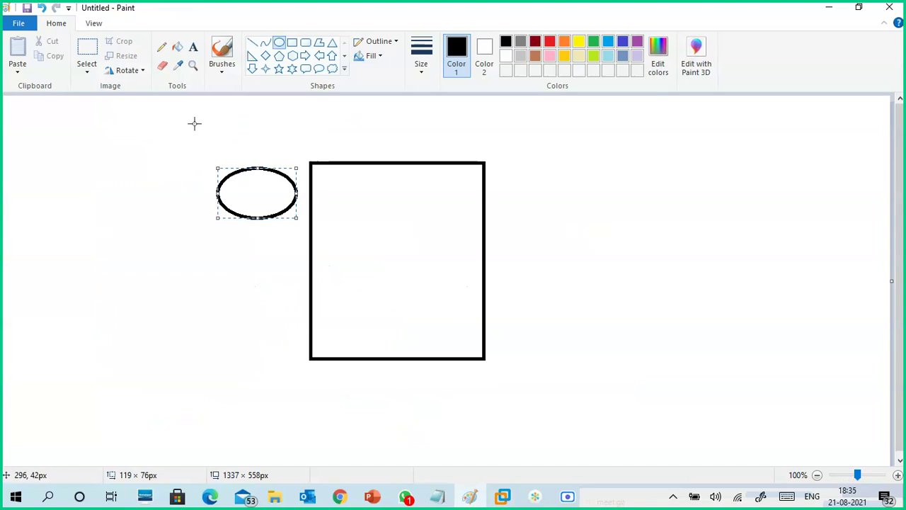
pyautogui.click(222, 71)
pyautogui.click(143, 92)
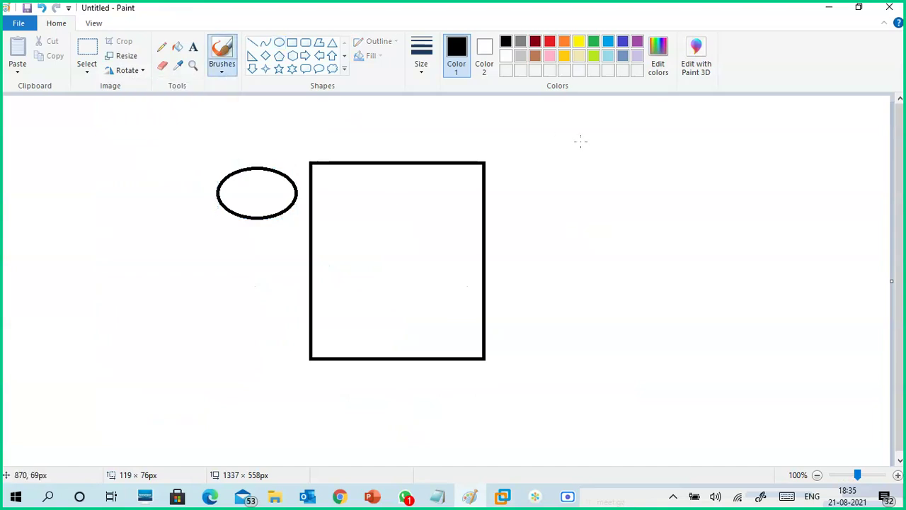
pyautogui.moveTo(545, 121)
pyautogui.mouseDown()
pyautogui.moveTo(553, 153)
pyautogui.moveTo(559, 118)
pyautogui.mouseUp()
pyautogui.moveTo(615, 150)
pyautogui.mouseDown()
pyautogui.moveTo(633, 142)
pyautogui.moveTo(642, 150)
pyautogui.moveTo(655, 131)
pyautogui.moveTo(673, 145)
pyautogui.moveTo(736, 127)
pyautogui.mouseUp()
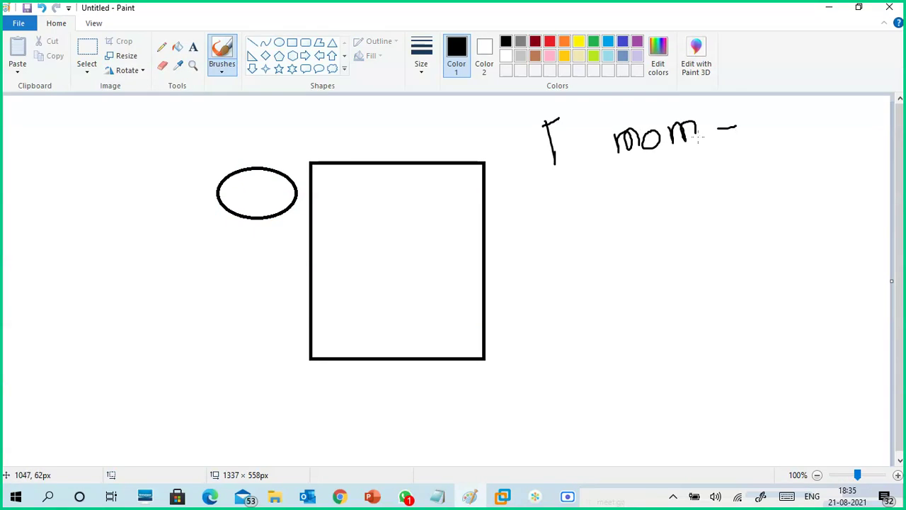
pyautogui.hotkey('ctrl', 'z')
pyautogui.hotkey('ctrl', 'z')
pyautogui.hotkey('ctrl', 'z')
pyautogui.hotkey('ctrl', 'z')
pyautogui.hotkey('ctrl', 'z')
pyautogui.hotkey('ctrl', 'z')
pyautogui.hotkey('ctrl', 'z')
pyautogui.hotkey('ctrl', 'z')
# - Handwrite "Mon - full Back" to the right above the rectangle and underline "Mon"
pyautogui.moveTo(574, 140)
pyautogui.mouseDown()
pyautogui.moveTo(581, 129)
pyautogui.moveTo(595, 138)
pyautogui.moveTo(670, 130)
pyautogui.moveTo(688, 139)
pyautogui.mouseUp()
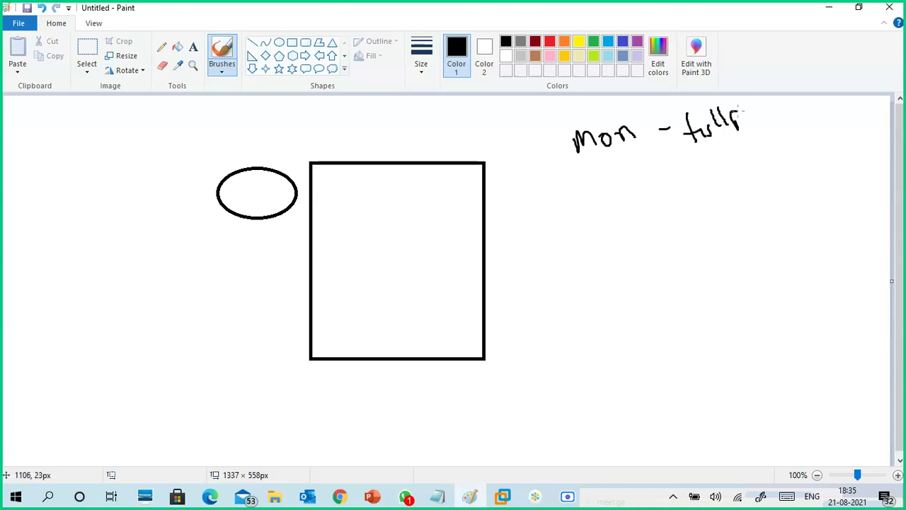
pyautogui.moveTo(746, 122)
pyautogui.mouseDown()
pyautogui.moveTo(772, 122)
pyautogui.moveTo(777, 106)
pyautogui.moveTo(786, 115)
pyautogui.mouseUp()
pyautogui.moveTo(582, 168); pyautogui.dragTo(659, 149)
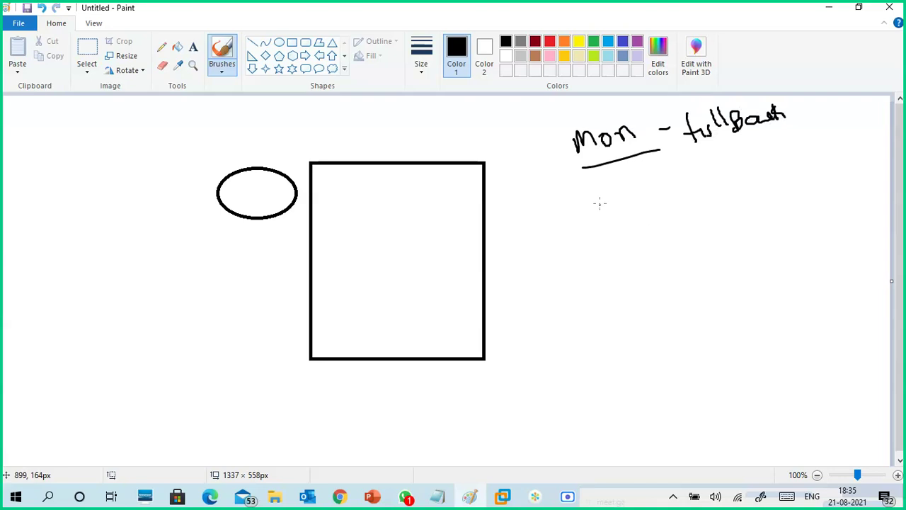
# - Draw a bracket with two arrows below "Mon" and jot the following weekdays inside it as "Tu", "w" and three squiggles
pyautogui.moveTo(589, 184)
pyautogui.mouseDown()
pyautogui.moveTo(586, 168)
pyautogui.moveTo(609, 294)
pyautogui.moveTo(664, 312)
pyautogui.mouseUp()
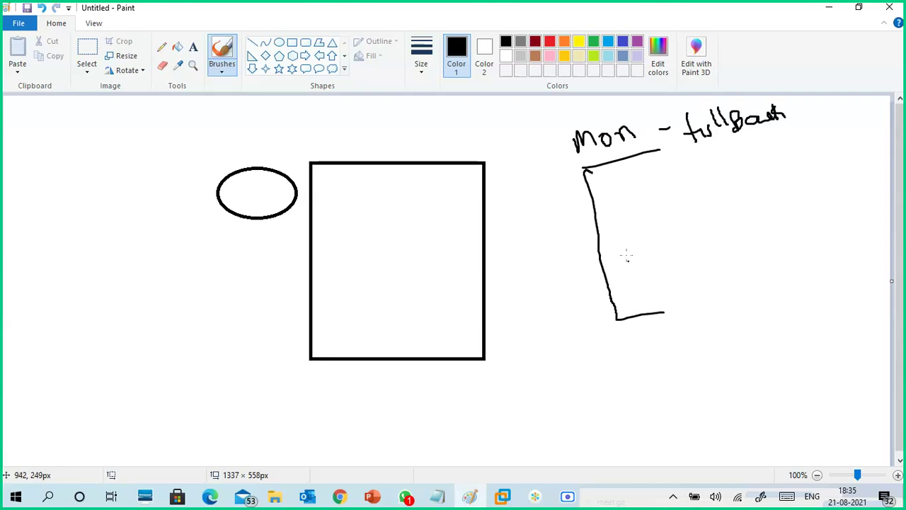
pyautogui.moveTo(571, 207); pyautogui.dragTo(596, 202)
pyautogui.moveTo(586, 252); pyautogui.dragTo(613, 242)
pyautogui.moveTo(626, 187); pyautogui.dragTo(635, 207)
pyautogui.moveTo(615, 186); pyautogui.dragTo(660, 191)
pyautogui.moveTo(642, 228); pyautogui.dragTo(663, 216)
pyautogui.moveTo(646, 264); pyautogui.dragTo(669, 255)
pyautogui.moveTo(660, 286); pyautogui.dragTo(690, 276)
pyautogui.moveTo(665, 307); pyautogui.dragTo(711, 284)
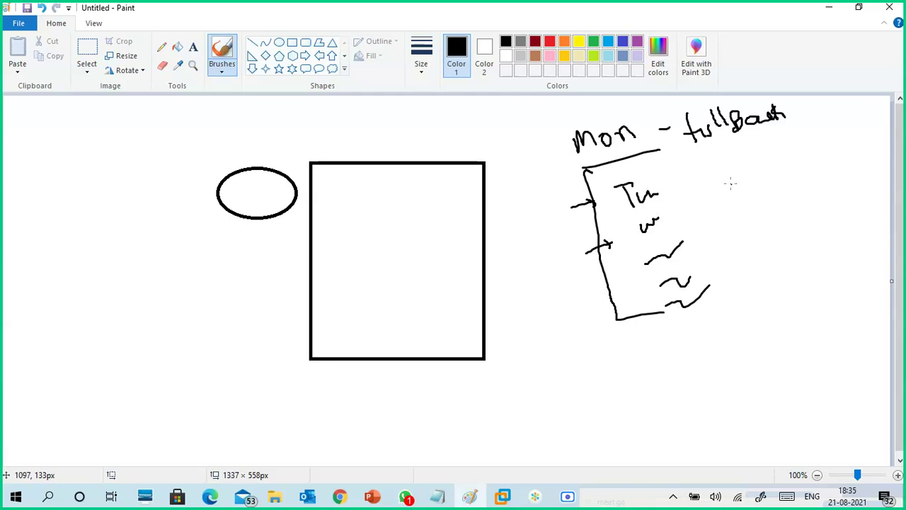
# - Handwrite an abbreviation for incremental beside the "Tu" entry and minimize Paint to return to Backup and Restore
pyautogui.moveTo(731, 184); pyautogui.dragTo(733, 191)
pyautogui.moveTo(720, 173)
pyautogui.mouseDown()
pyautogui.moveTo(745, 183)
pyautogui.moveTo(799, 160)
pyautogui.mouseUp()
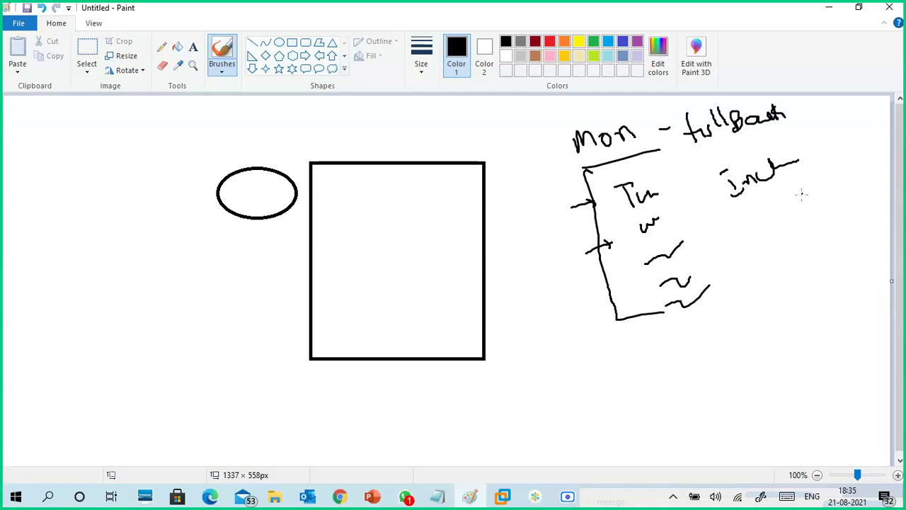
pyautogui.click(828, 10)
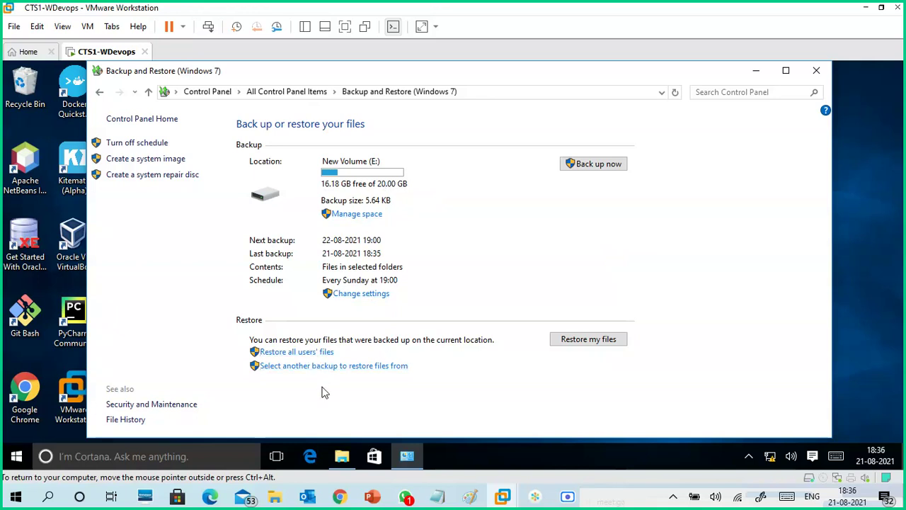
# - Look through New Volume (E:) in File Explorer and select the backup folder DESKTOP-NHE32B8
pyautogui.click(344, 456)
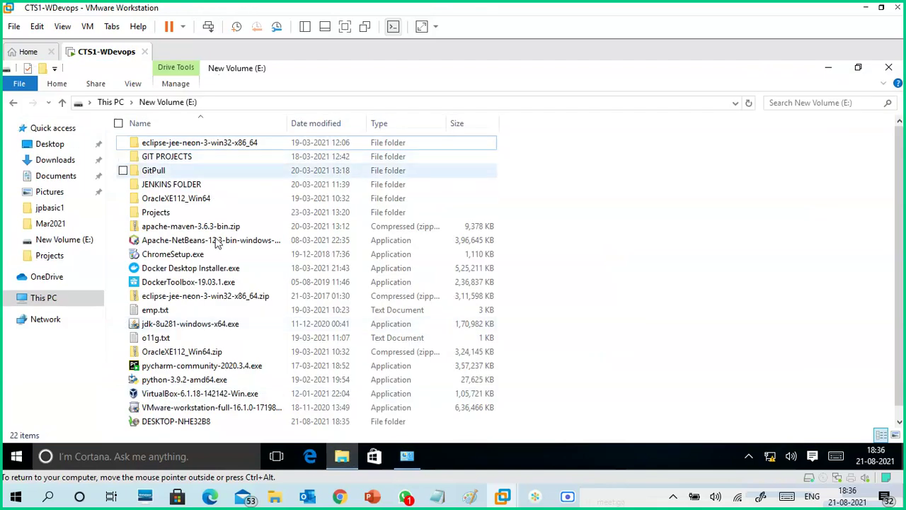
pyautogui.scroll(-1, 216, 341)
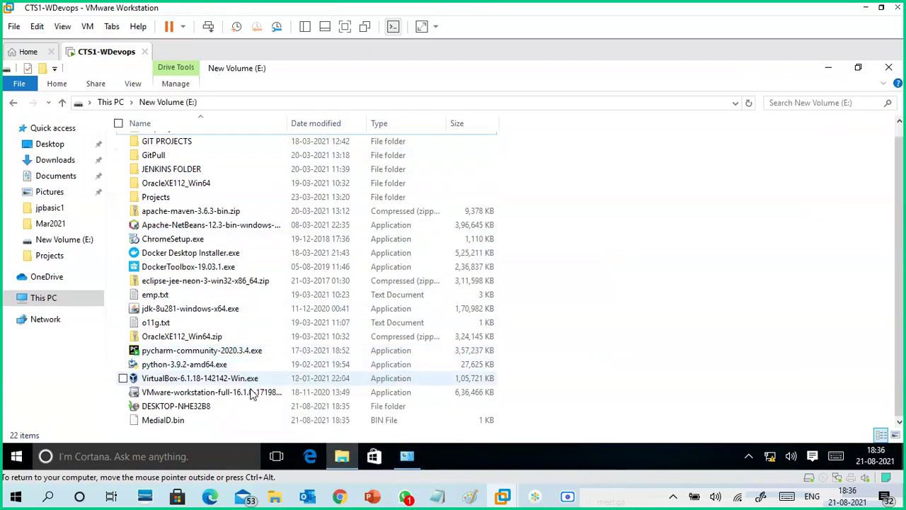
pyautogui.click(186, 410)
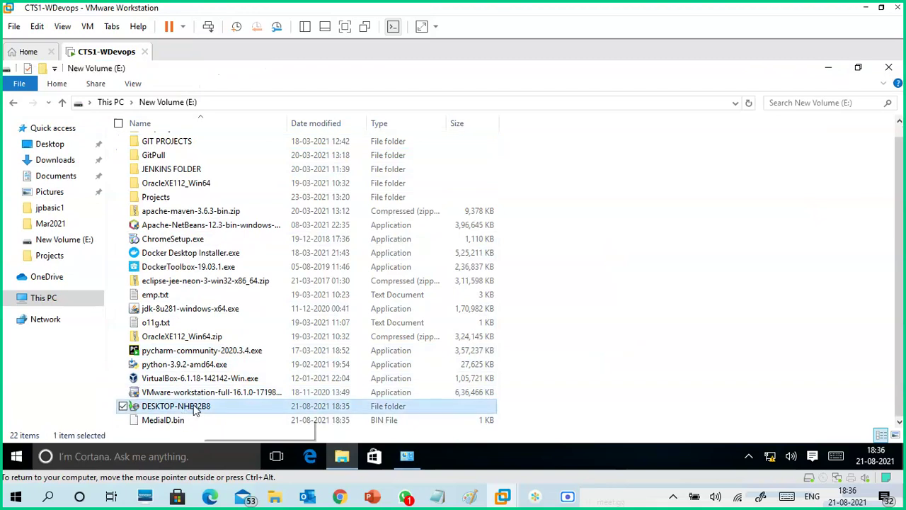
pyautogui.scroll(1, 254, 343)
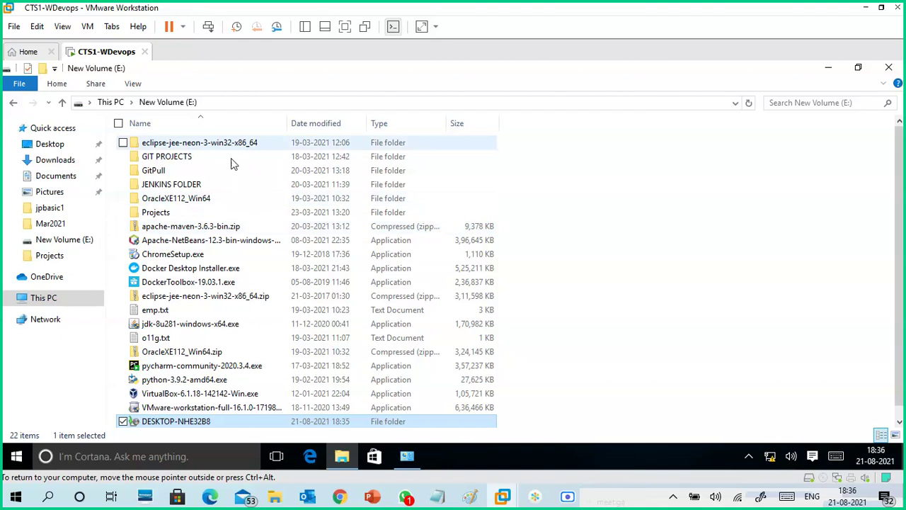
# - Open the DESKTOP-NHE32B8 backup, choose to restore my files from it, and check the restore wizard's search option
pyautogui.scroll(-1, 205, 375)
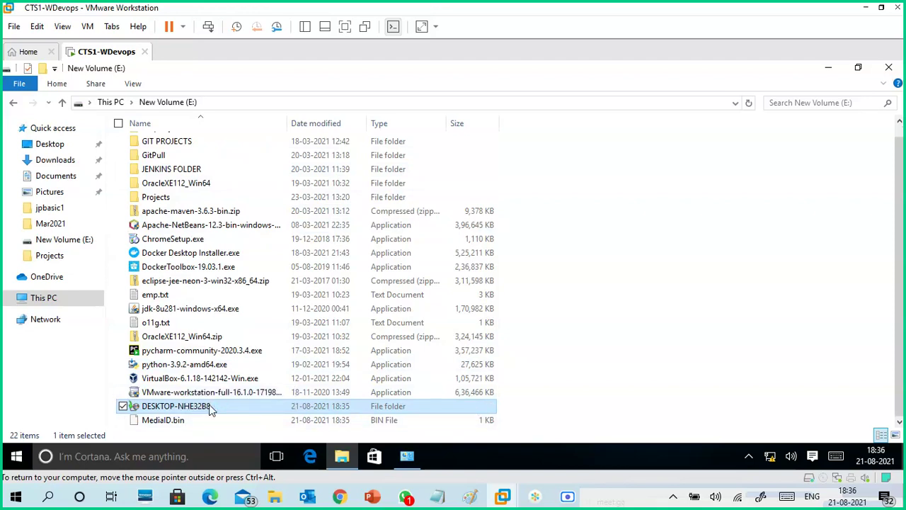
pyautogui.doubleClick(210, 409)
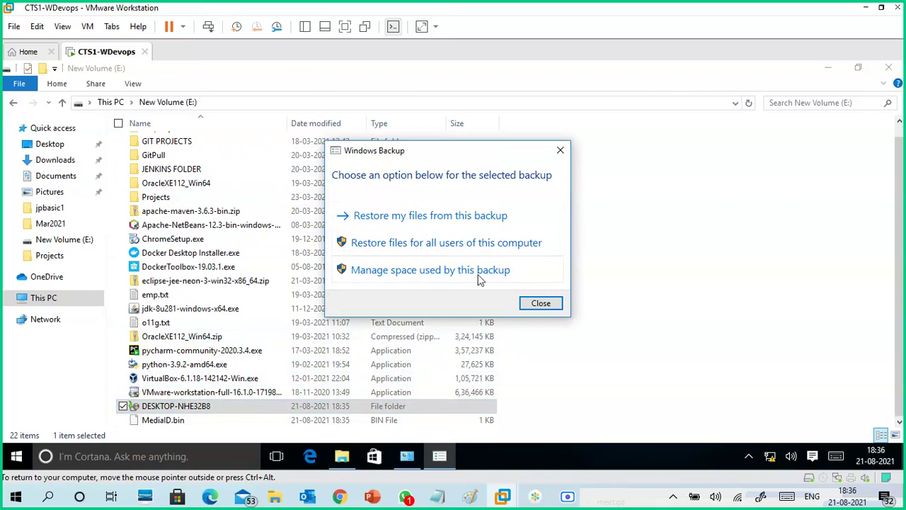
pyautogui.click(433, 225)
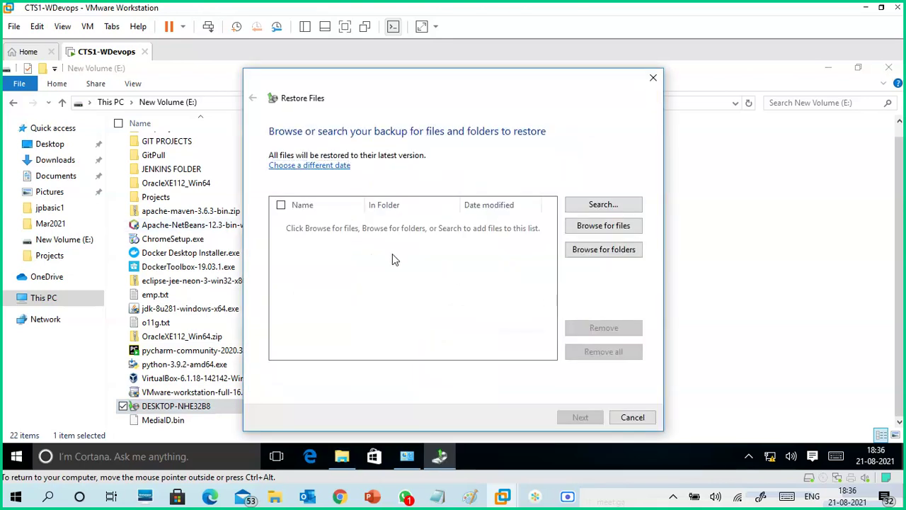
pyautogui.click(582, 205)
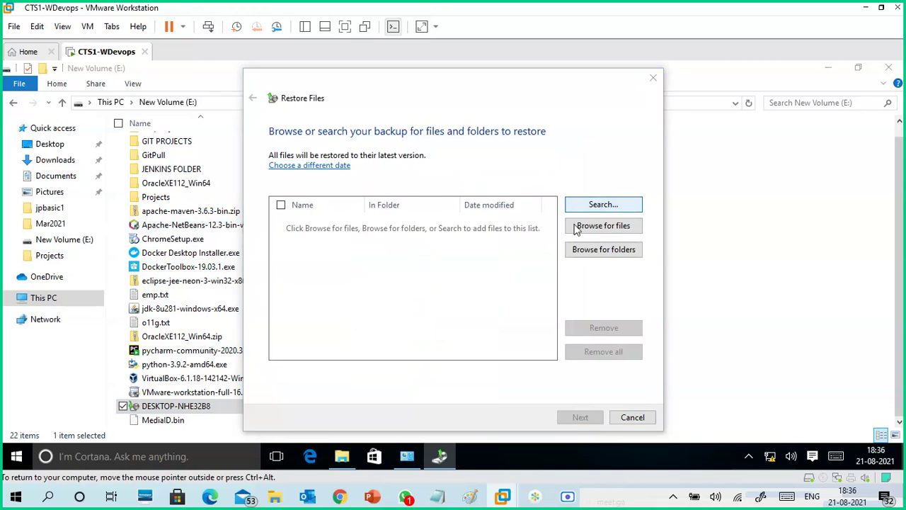
pyautogui.click(618, 398)
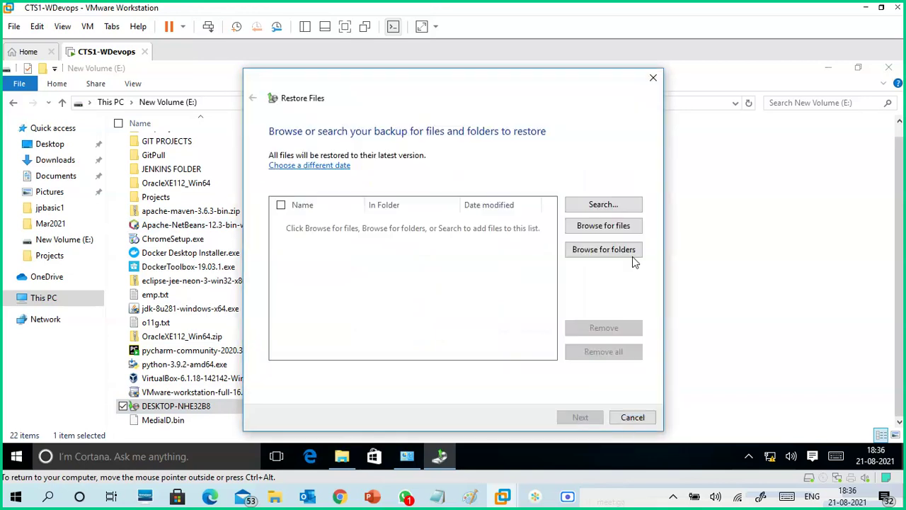
# - Browse the backup for files down to the data1 folder in Backup of C:, then cancel the restore without adding any files
pyautogui.click(618, 228)
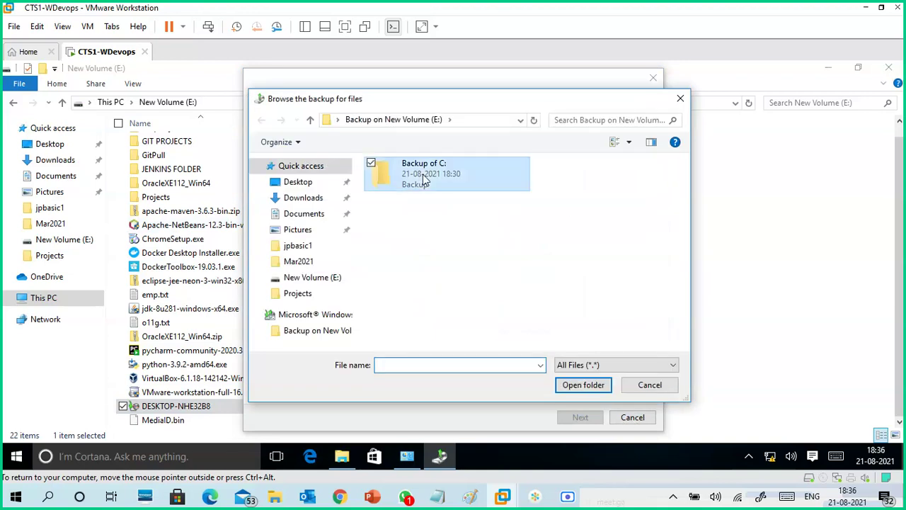
pyautogui.doubleClick(423, 181)
pyautogui.doubleClick(432, 186)
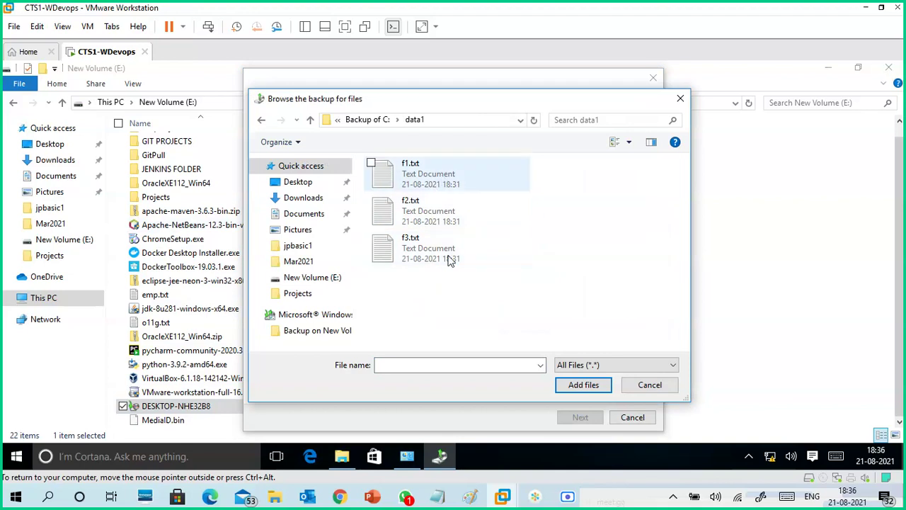
pyautogui.click(650, 384)
pyautogui.click(633, 417)
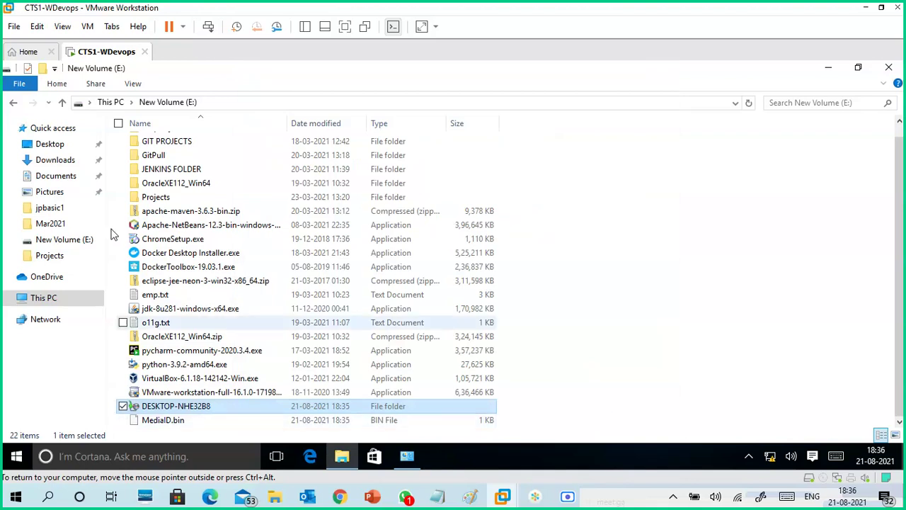
# - Go to the data1 folder on Local Disk (C:) and create a new text document named f4.txt
pyautogui.click(53, 298)
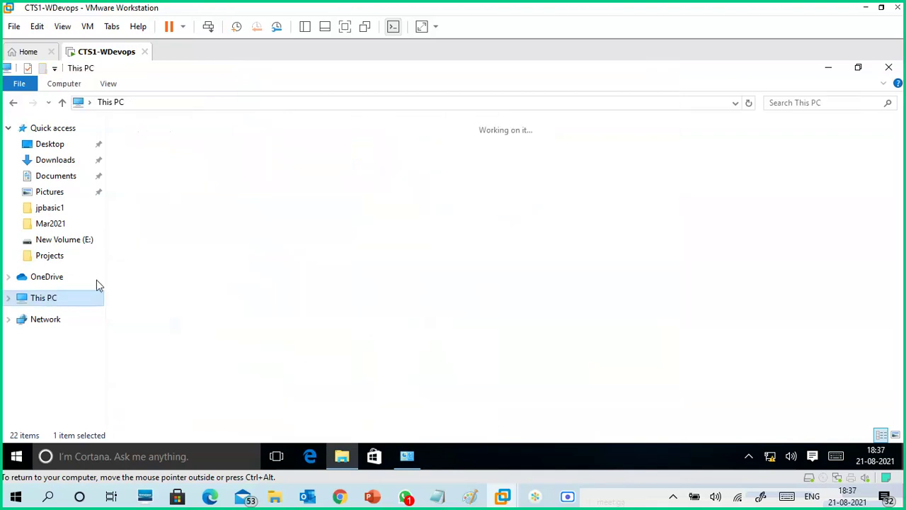
pyautogui.doubleClick(200, 240)
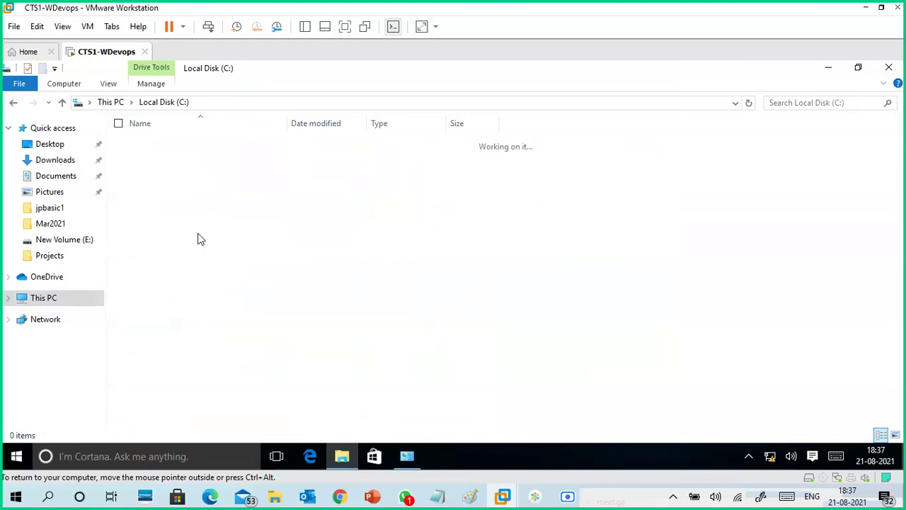
pyautogui.doubleClick(191, 156)
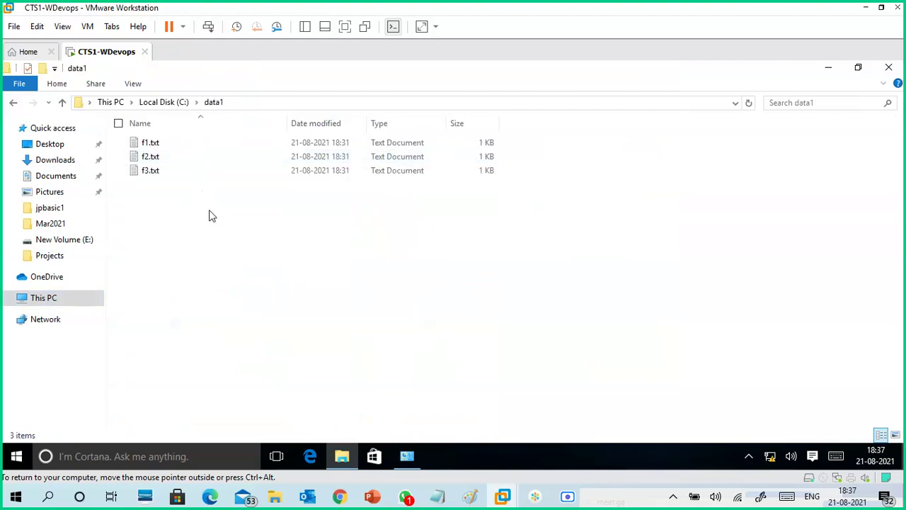
pyautogui.hotkey('ctrl', 'a')
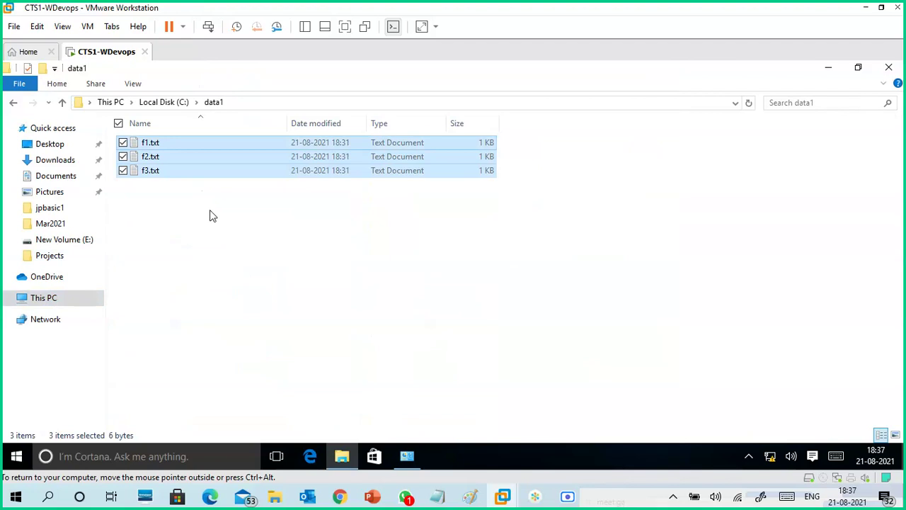
pyautogui.click(210, 216)
pyautogui.rightClick(214, 219)
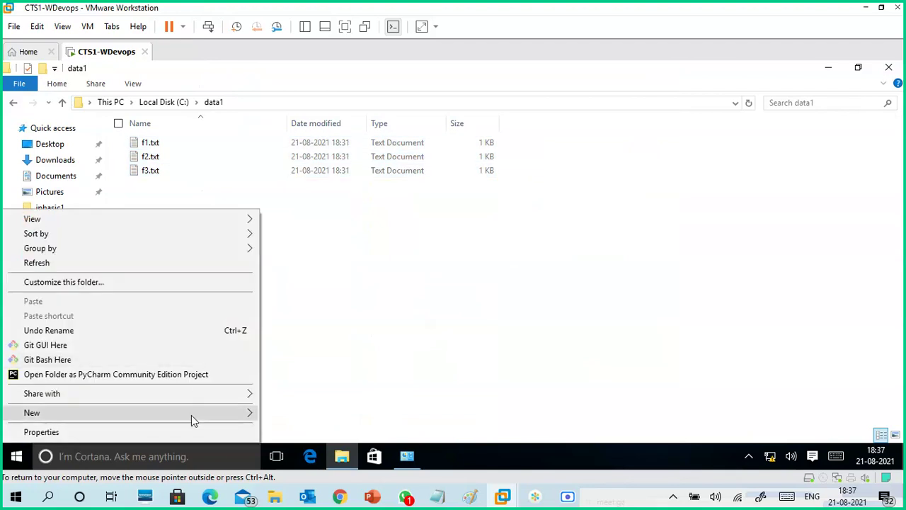
pyautogui.moveTo(251, 414)
pyautogui.click(327, 398)
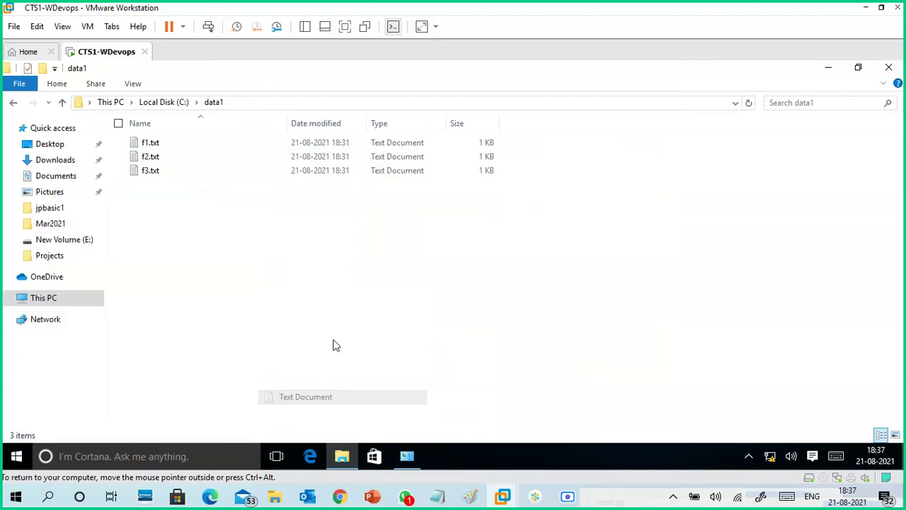
pyautogui.write('f4.txt')
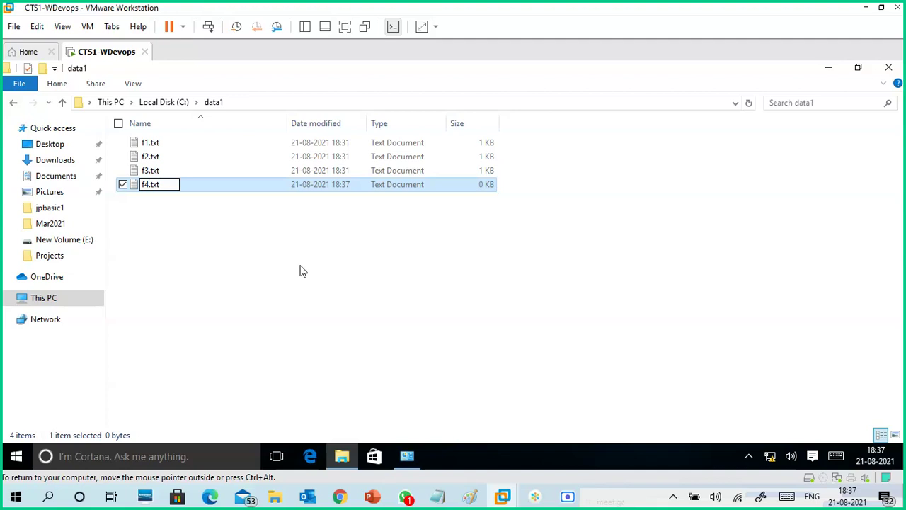
pyautogui.click(301, 272)
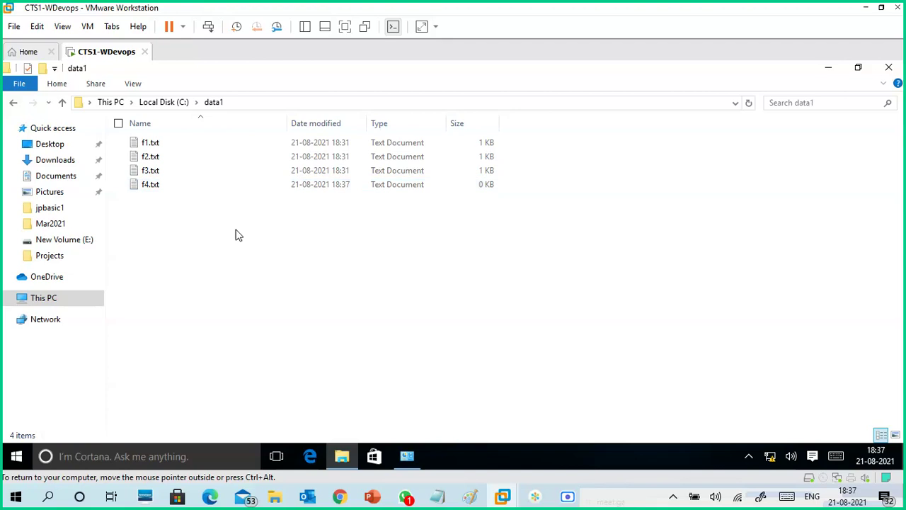
# - Enter the text "f4" in f4.txt, then save and close the file
pyautogui.doubleClick(219, 185)
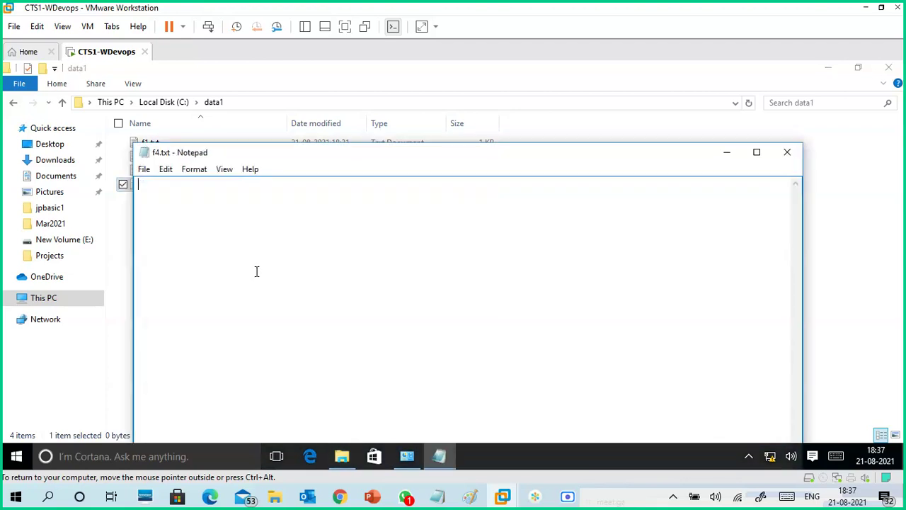
pyautogui.write('f4')
pyautogui.click(787, 154)
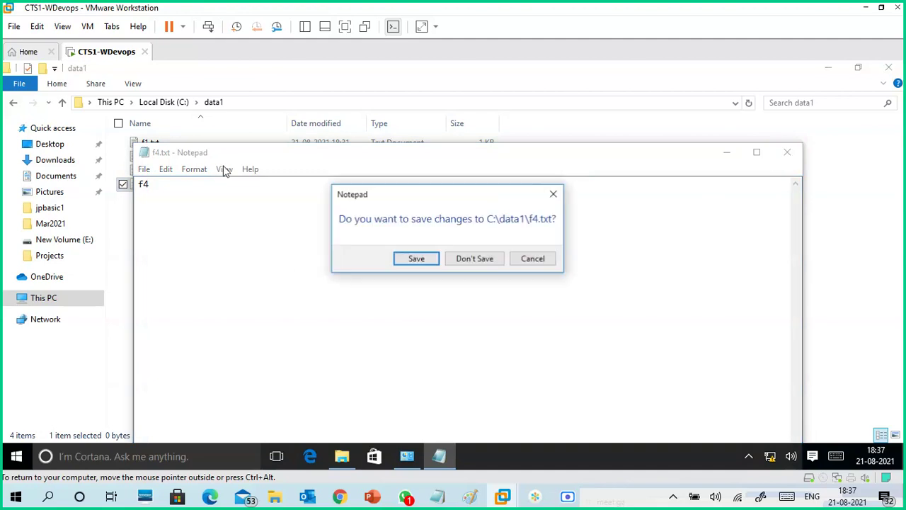
pyautogui.click(423, 259)
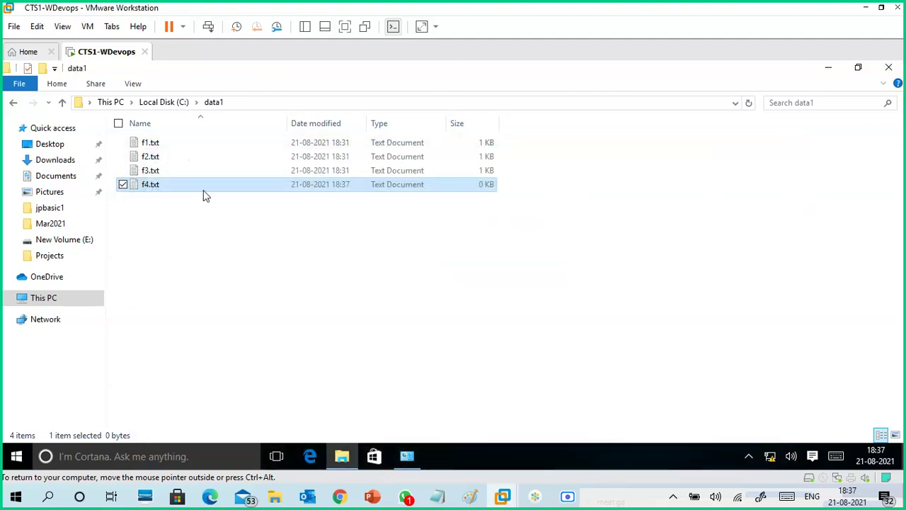
# - Add a second line "f4 is added" to f2.txt, then save and close the file
pyautogui.doubleClick(173, 156)
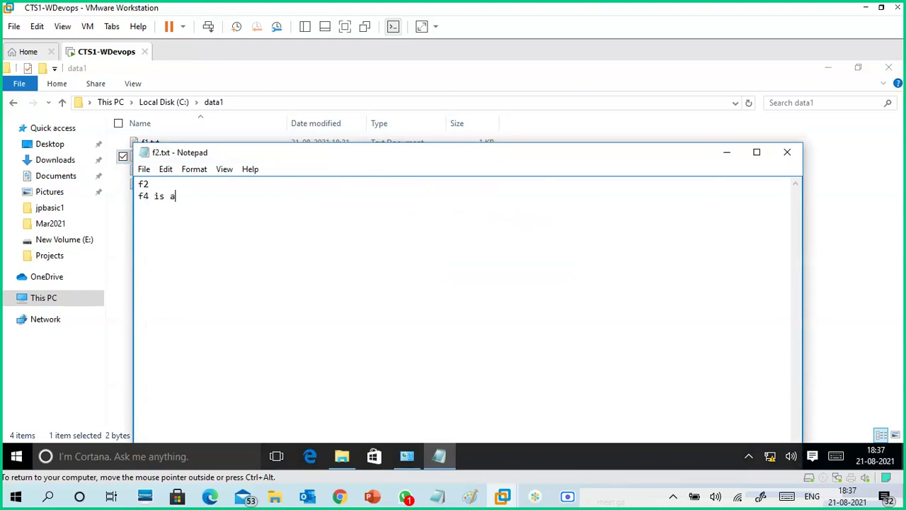
pyautogui.click(787, 153)
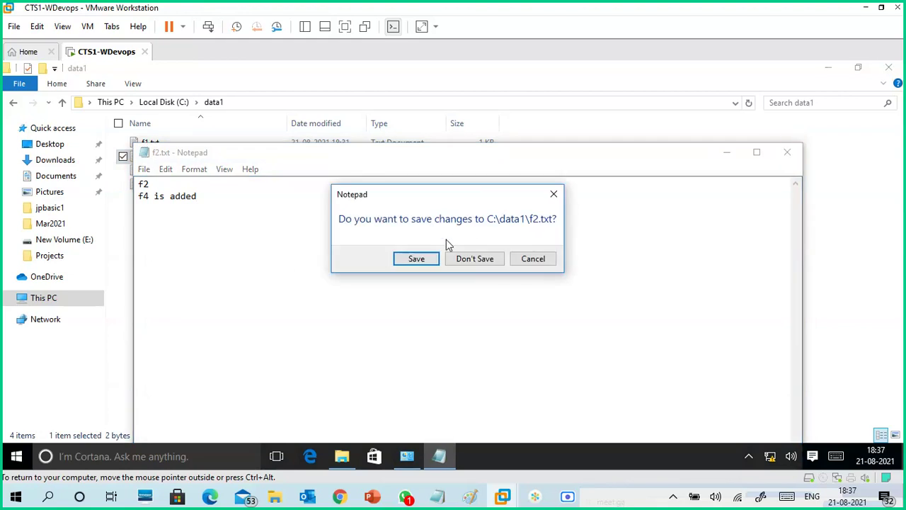
pyautogui.click(416, 259)
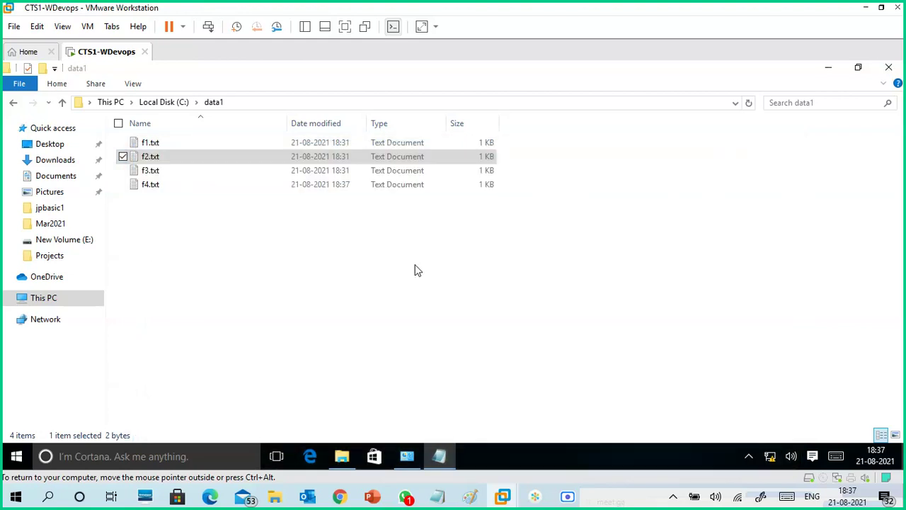
# - Return to Backup and Restore, start a new backup to New Volume (E:) and show its progress details
pyautogui.click(408, 455)
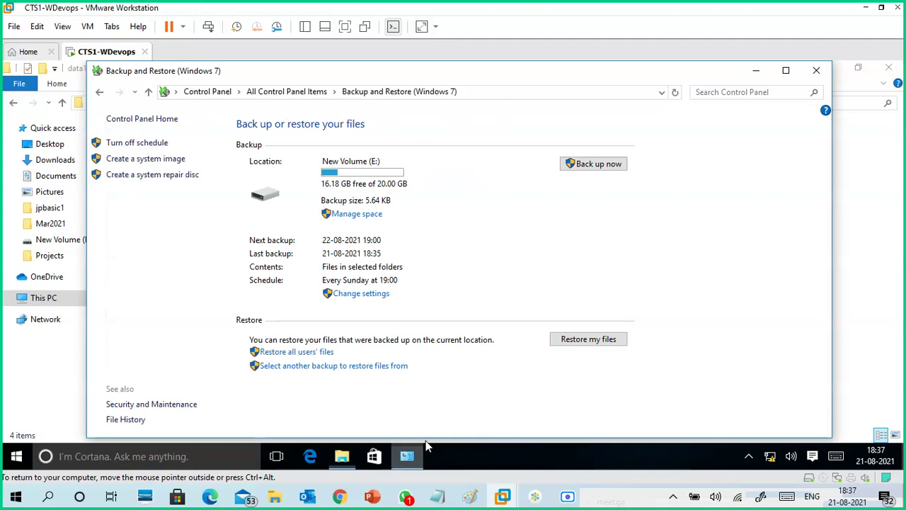
pyautogui.click(601, 172)
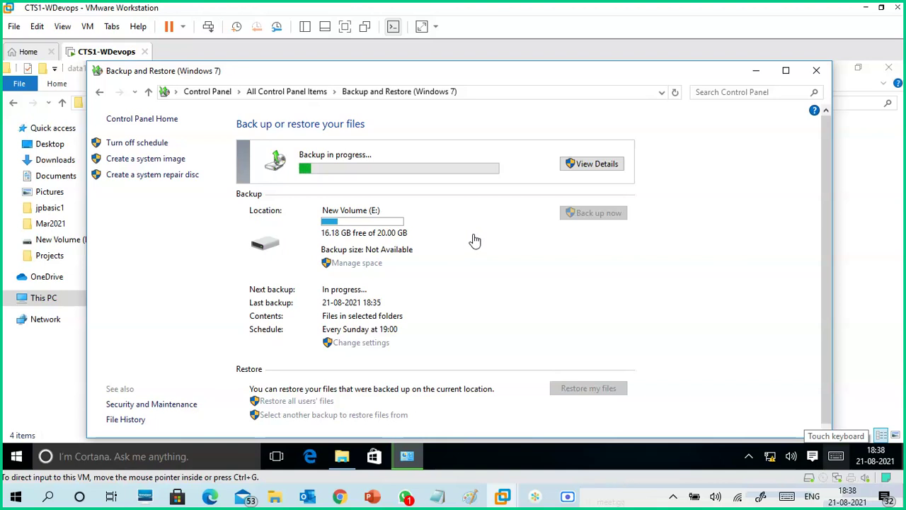
pyautogui.click(585, 167)
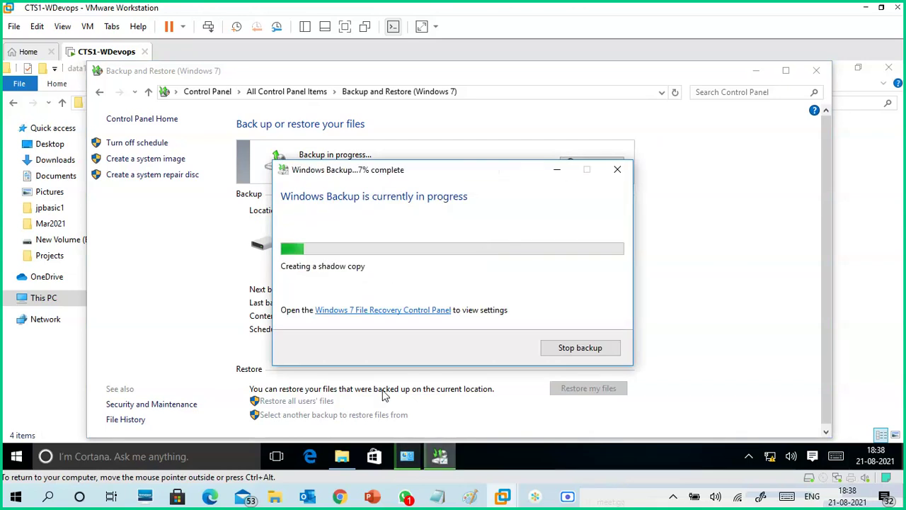
# - Go to This PC in File Explorer and show the previous versions in the properties of New Volume (E:)
pyautogui.click(51, 368)
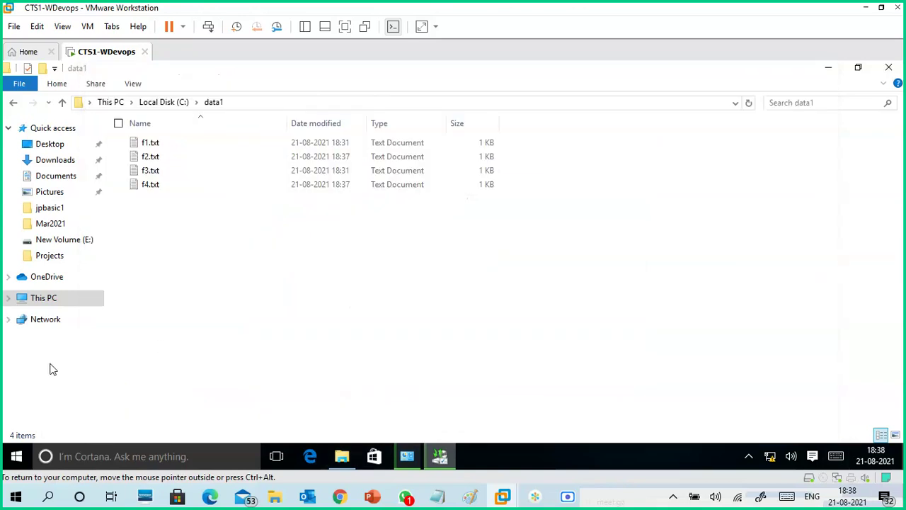
pyautogui.click(56, 300)
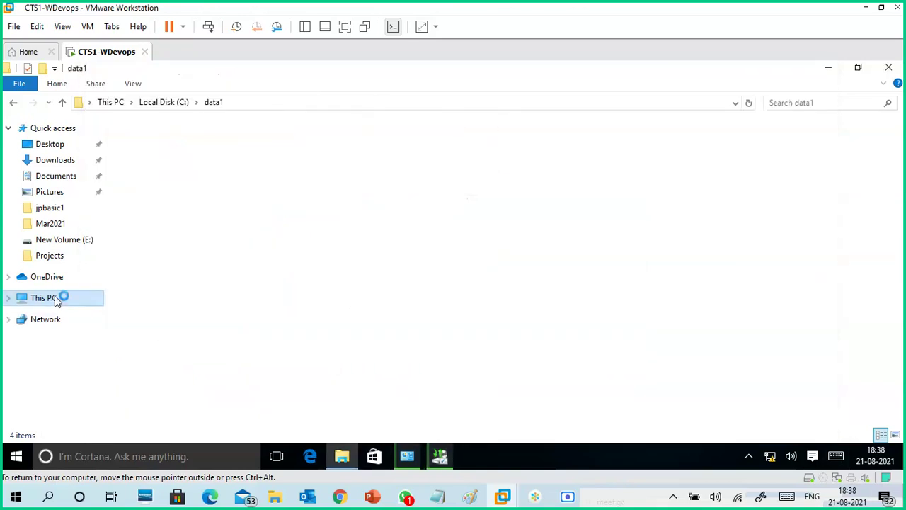
pyautogui.rightClick(557, 253)
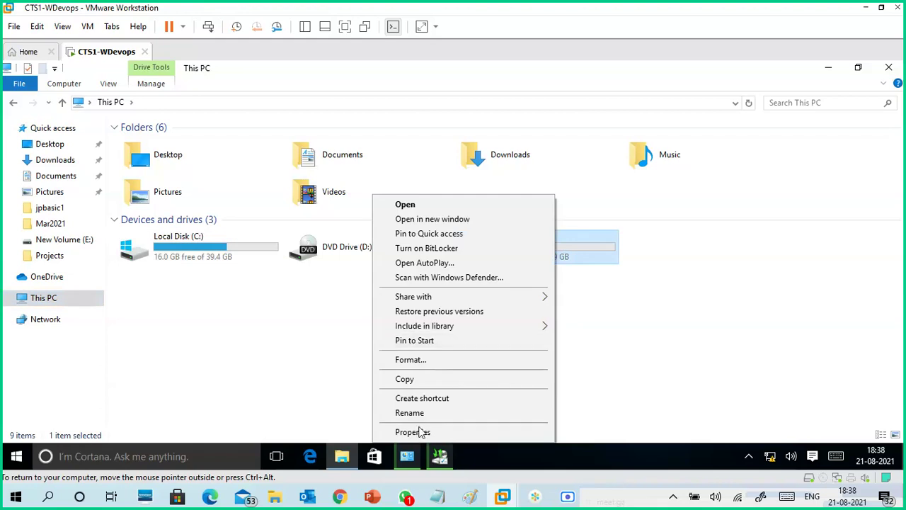
pyautogui.click(421, 433)
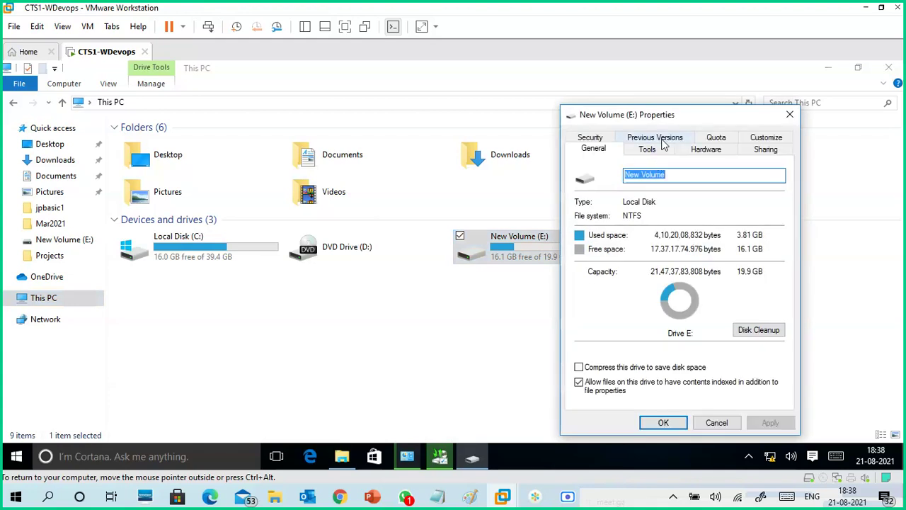
pyautogui.click(663, 139)
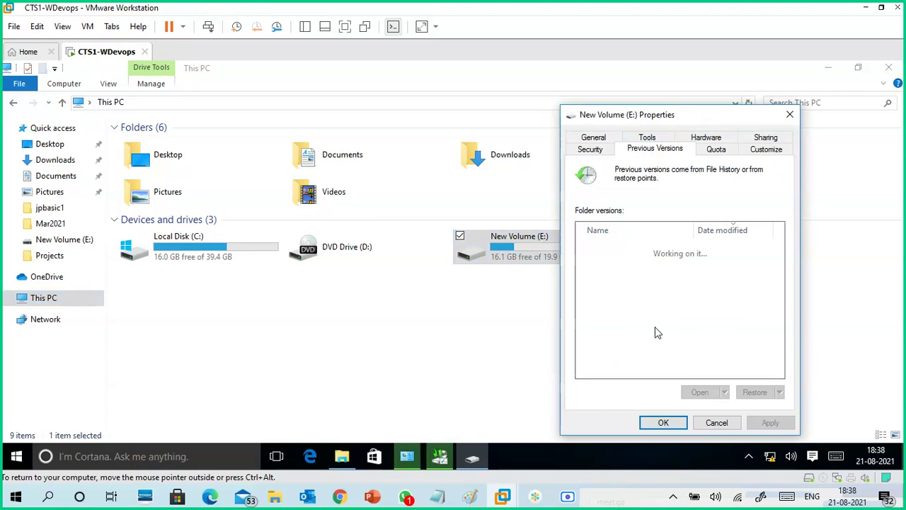
# - Compare the 18:38 and 18:35 versions of New Volume (E:), and return to the Windows Backup progress window
pyautogui.click(640, 269)
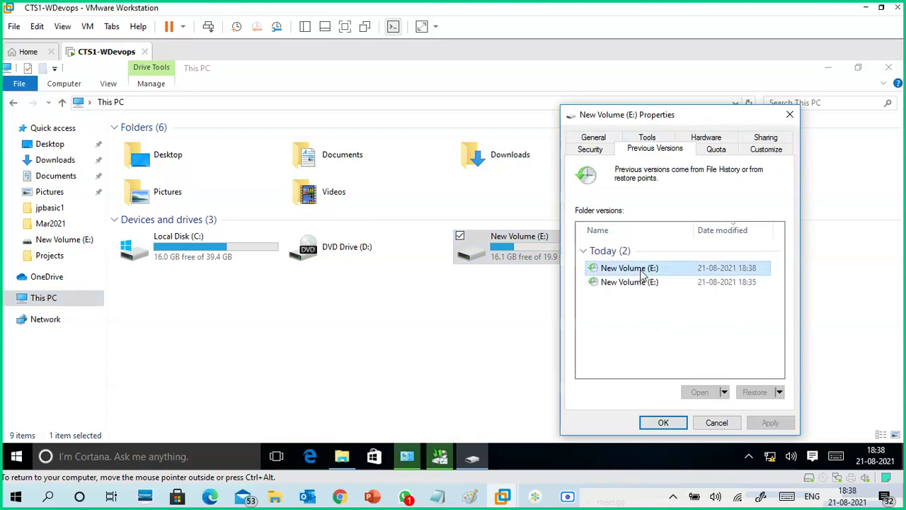
pyautogui.click(643, 282)
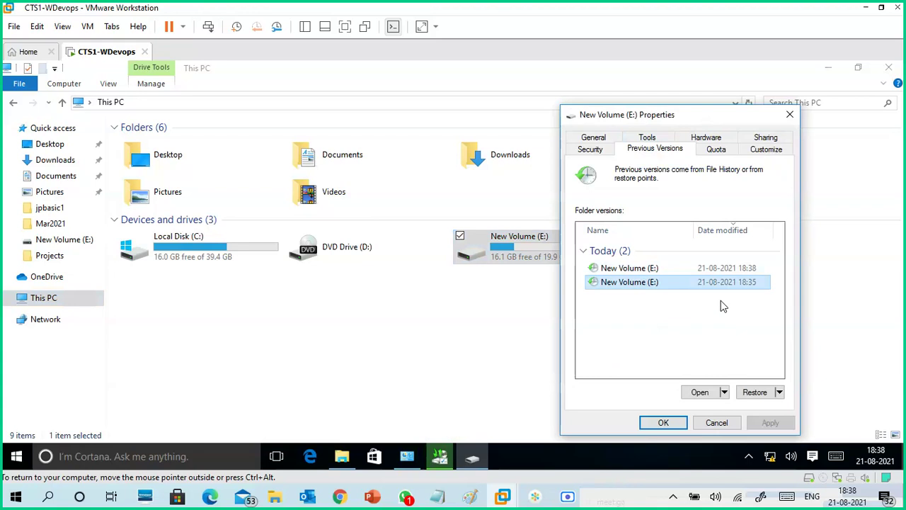
pyautogui.click(751, 270)
pyautogui.click(753, 283)
pyautogui.click(748, 274)
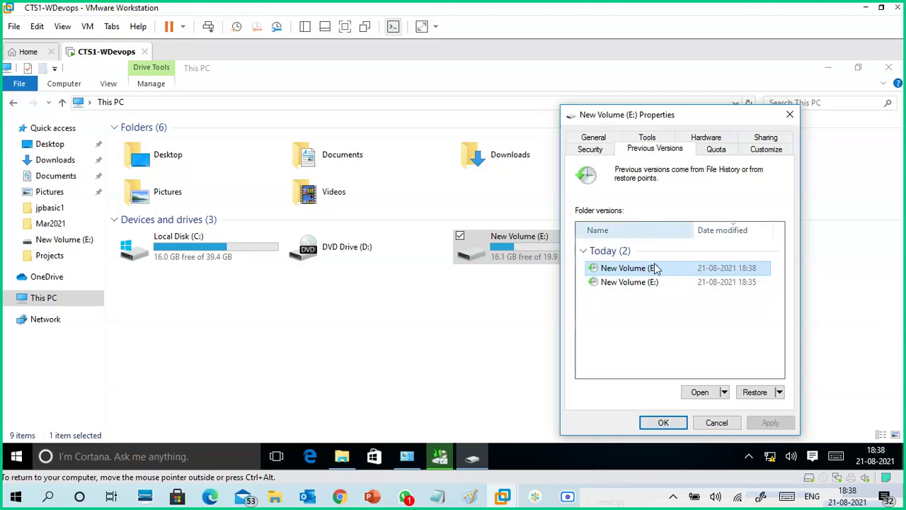
pyautogui.click(665, 423)
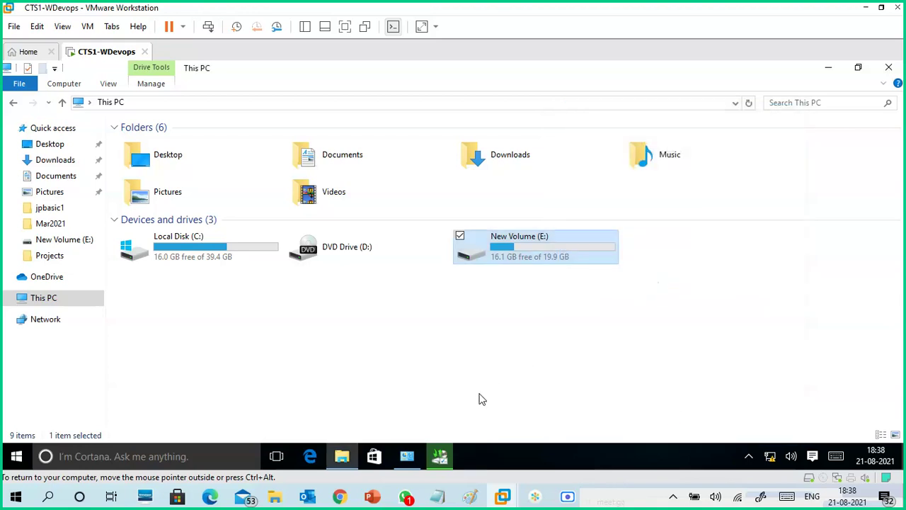
pyautogui.click(443, 459)
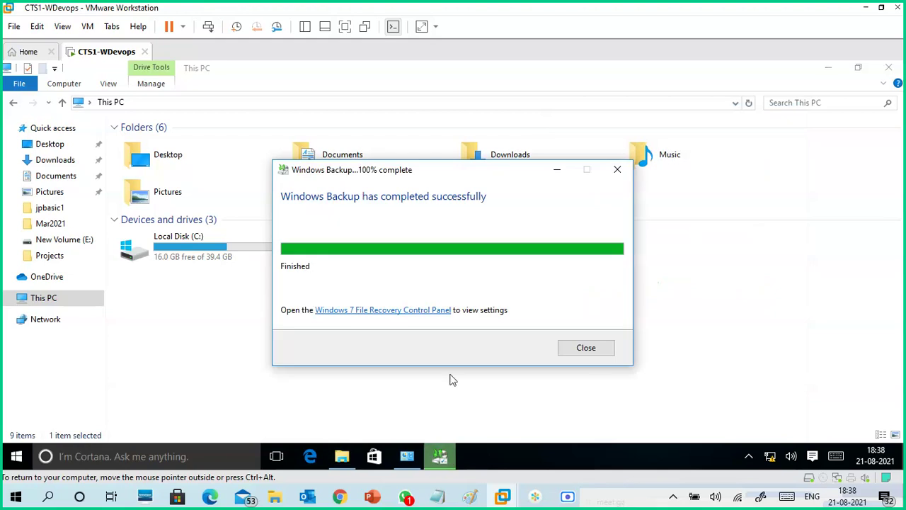
# - Close the finished Windows Backup window and open New Volume (E:) in File Explorer
pyautogui.click(596, 350)
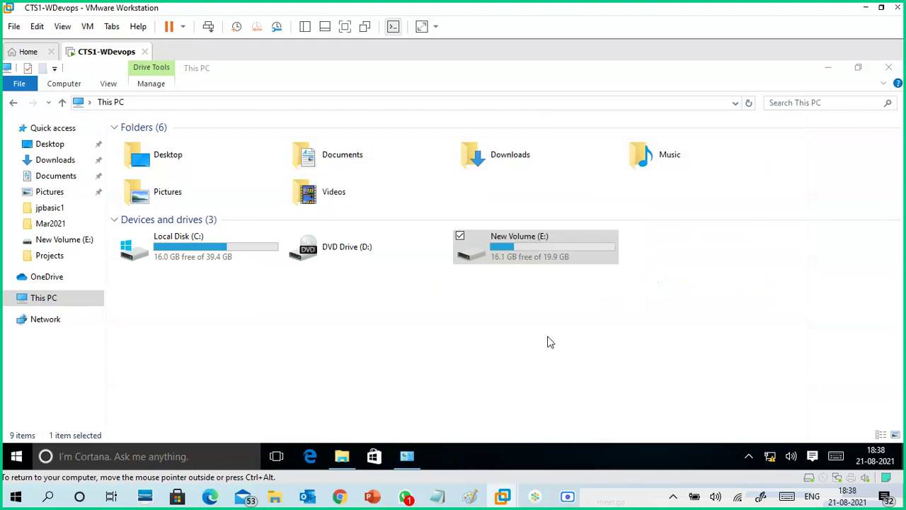
pyautogui.click(486, 292)
pyautogui.doubleClick(483, 254)
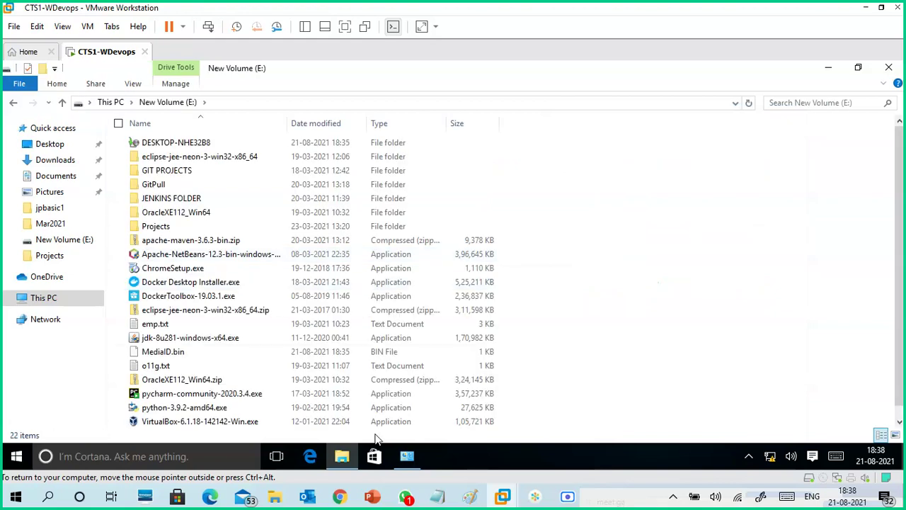
# - Check the backup summary in Backup and Restore and look through the contents of New Volume (E:)
pyautogui.click(407, 457)
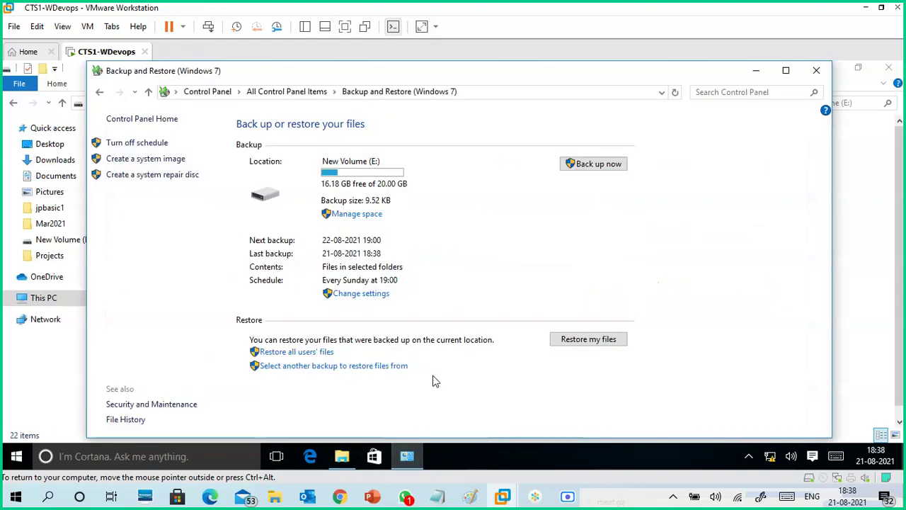
pyautogui.click(413, 461)
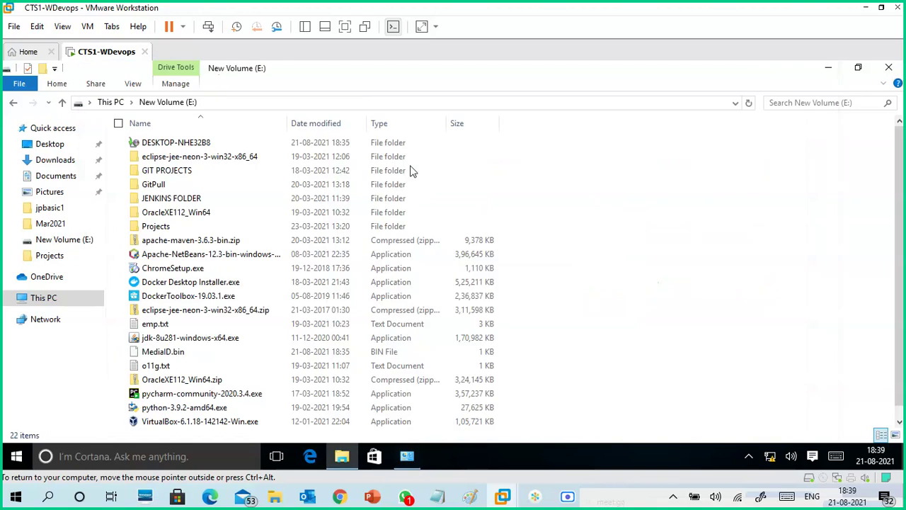
pyautogui.click(408, 457)
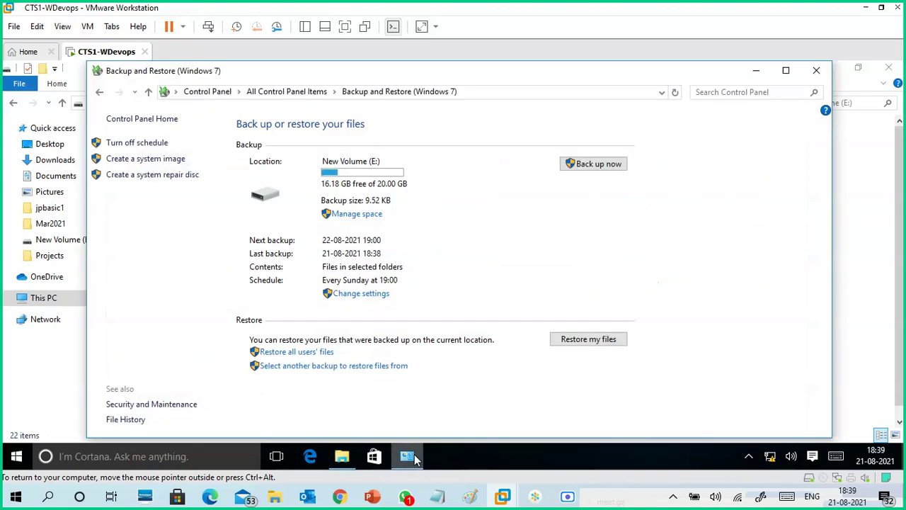
pyautogui.click(342, 456)
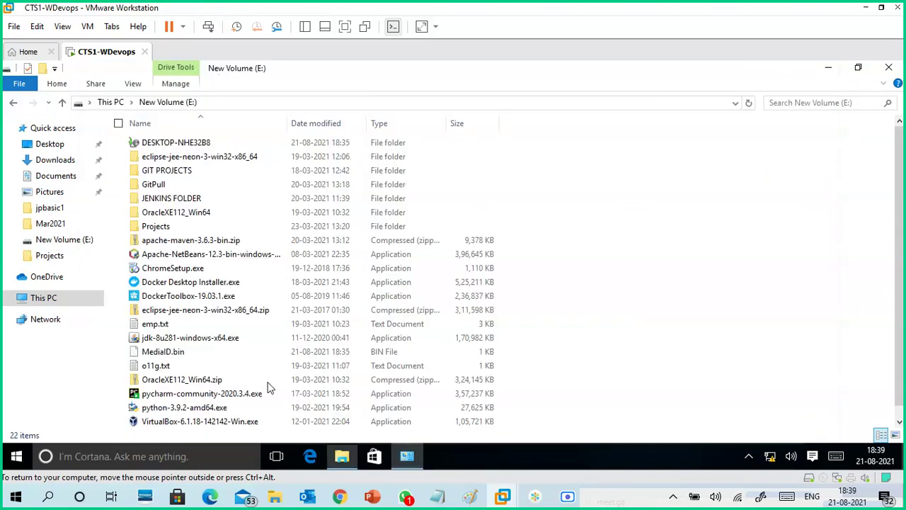
pyautogui.scroll(-1, 223, 372)
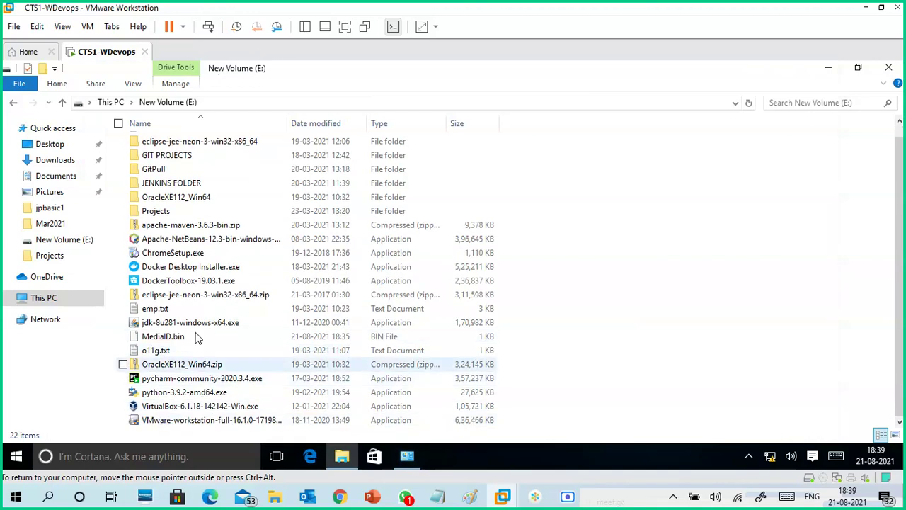
pyautogui.scroll(1, 226, 327)
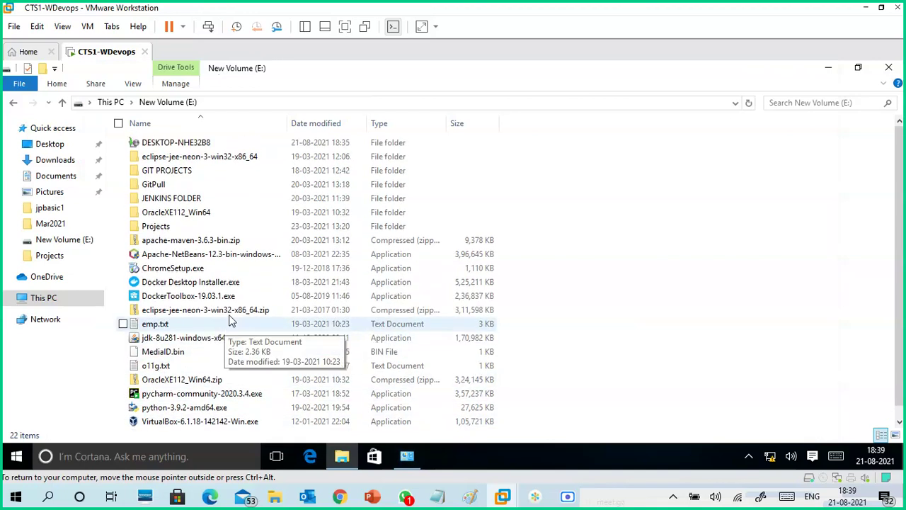
# - Inspect the backed-up data1 files in the DESKTOP-NHE32B8 backup through its restore wizard, and cancel the wizard
pyautogui.click(234, 143)
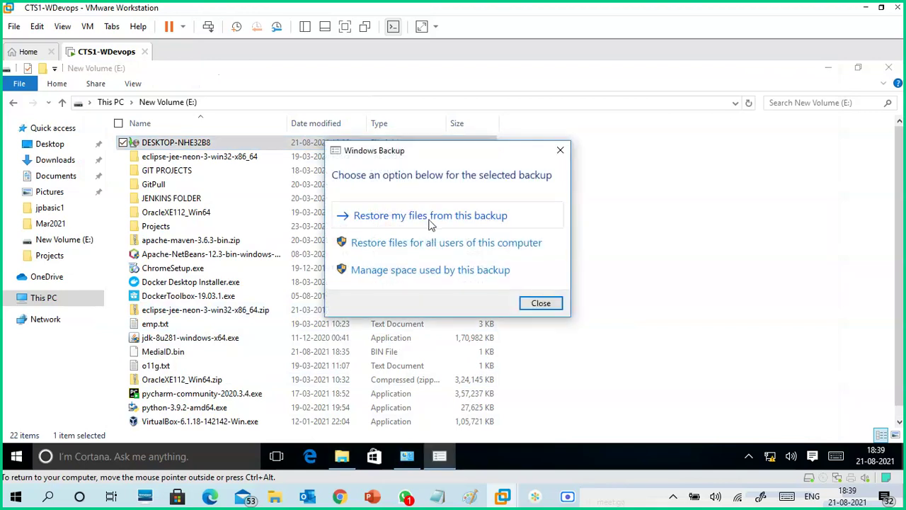
pyautogui.click(430, 219)
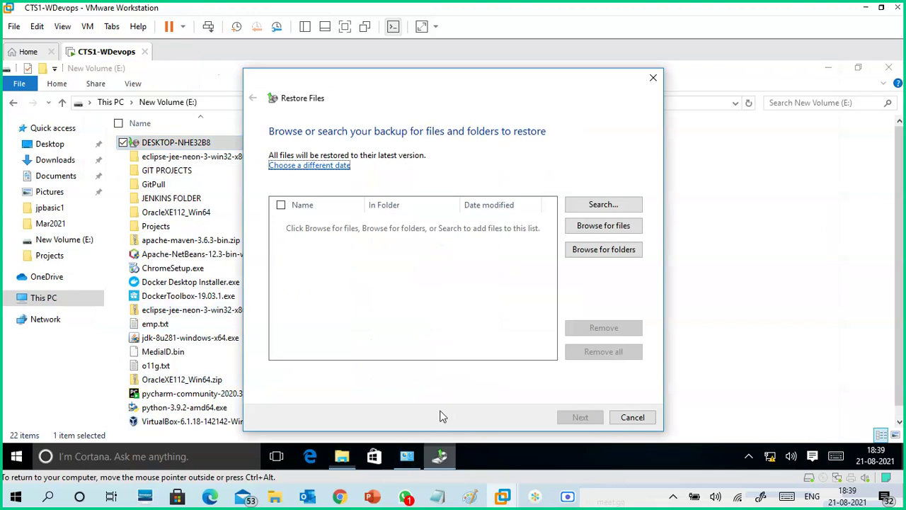
pyautogui.click(595, 228)
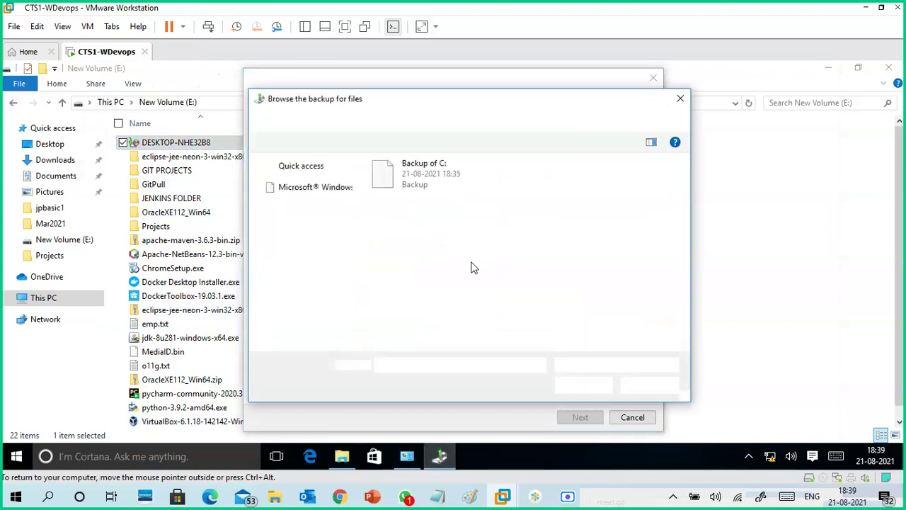
pyautogui.doubleClick(427, 185)
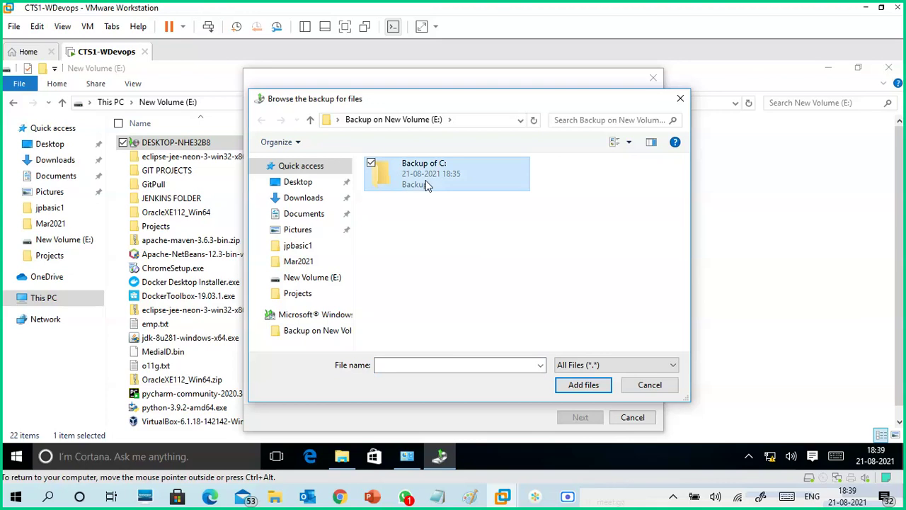
pyautogui.doubleClick(433, 186)
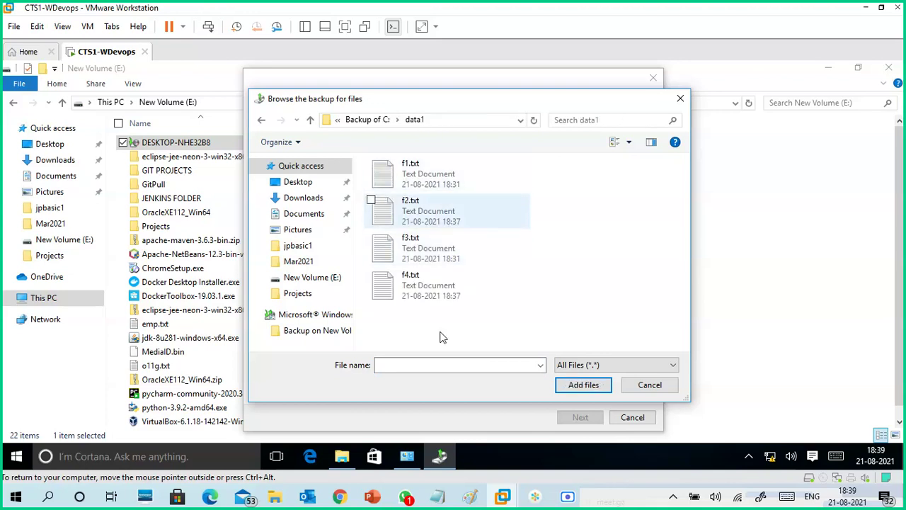
pyautogui.click(433, 210)
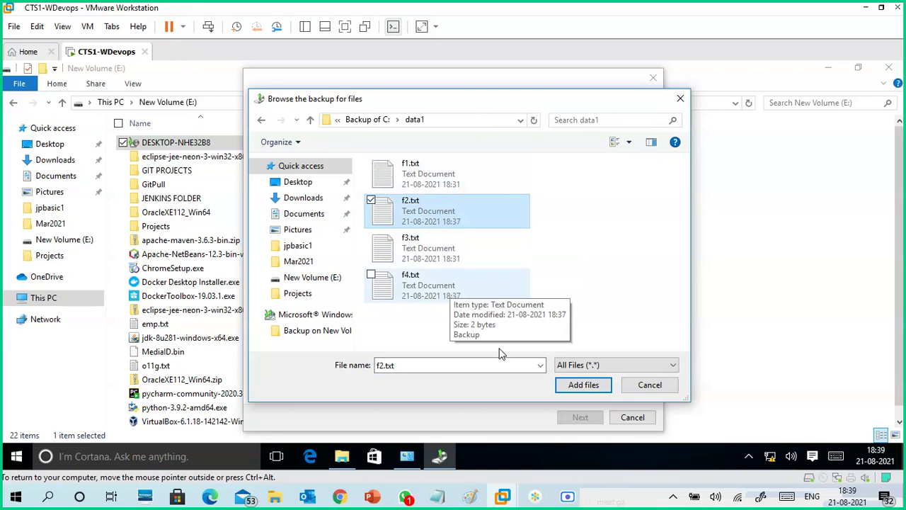
pyautogui.click(636, 392)
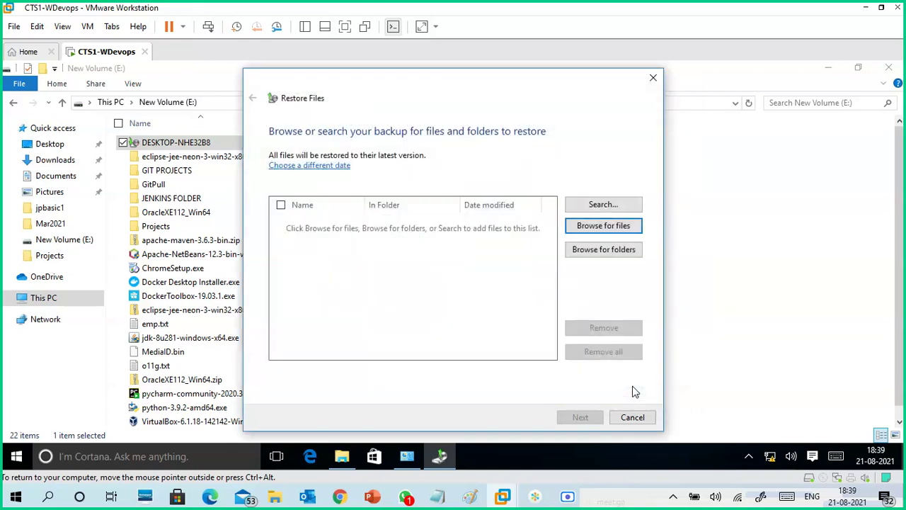
pyautogui.click(635, 418)
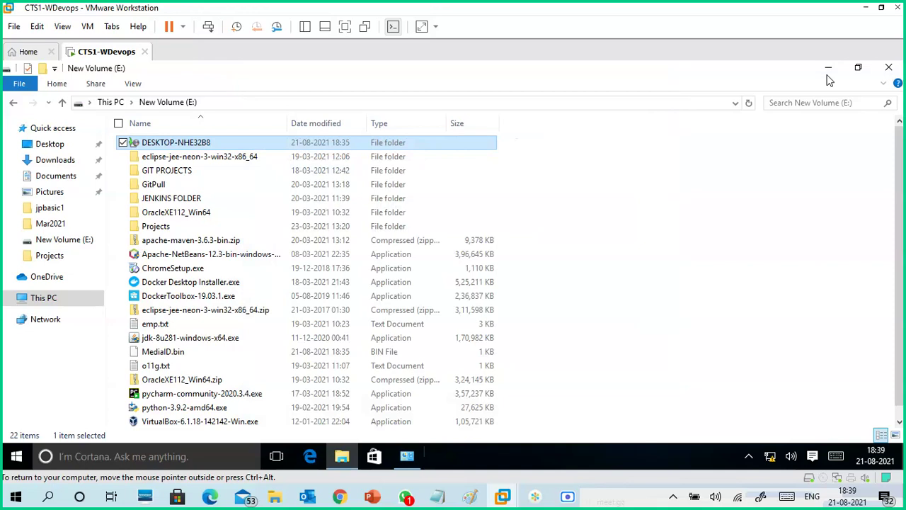
# - Delete all four text files from C:\data1 and go back to Local Disk (C:)
pyautogui.click(50, 298)
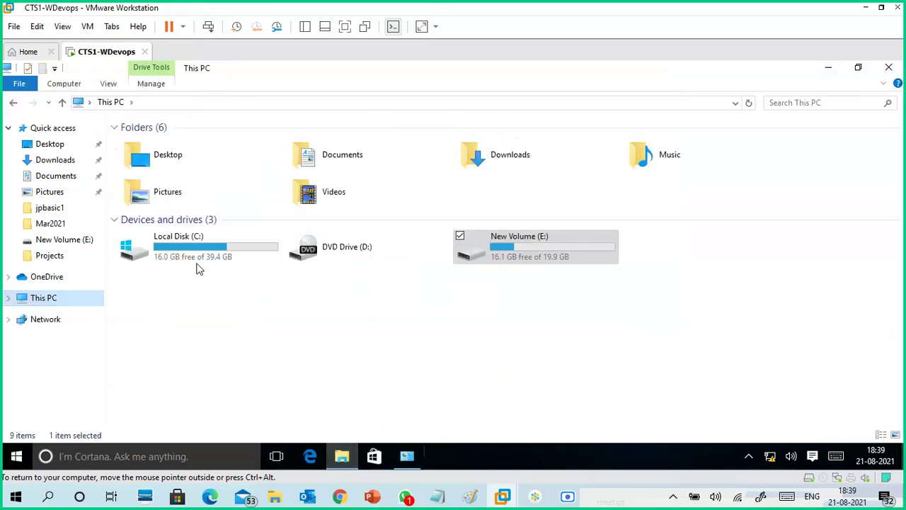
pyautogui.doubleClick(199, 267)
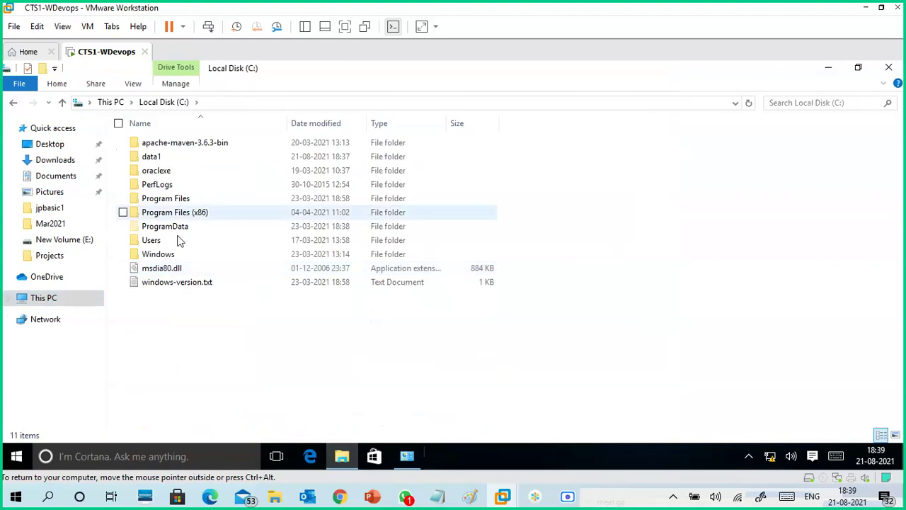
pyautogui.doubleClick(187, 156)
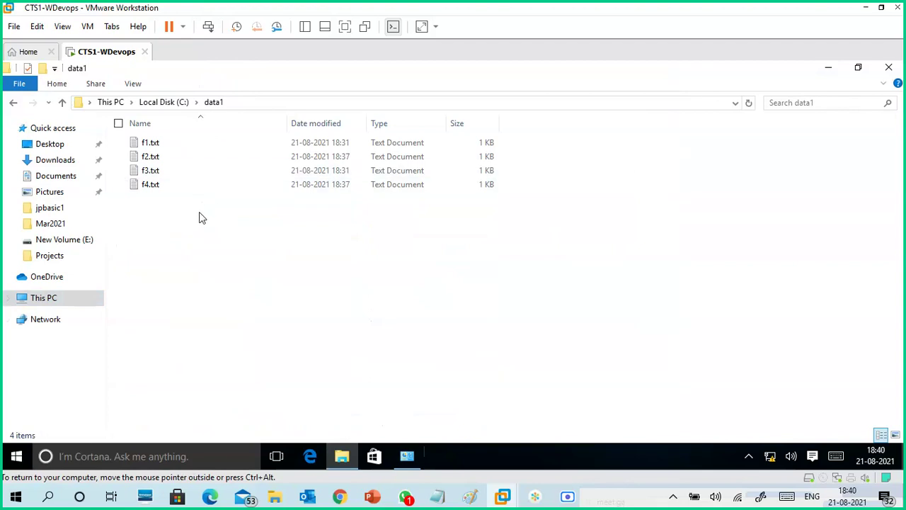
pyautogui.hotkey('ctrl', 'a')
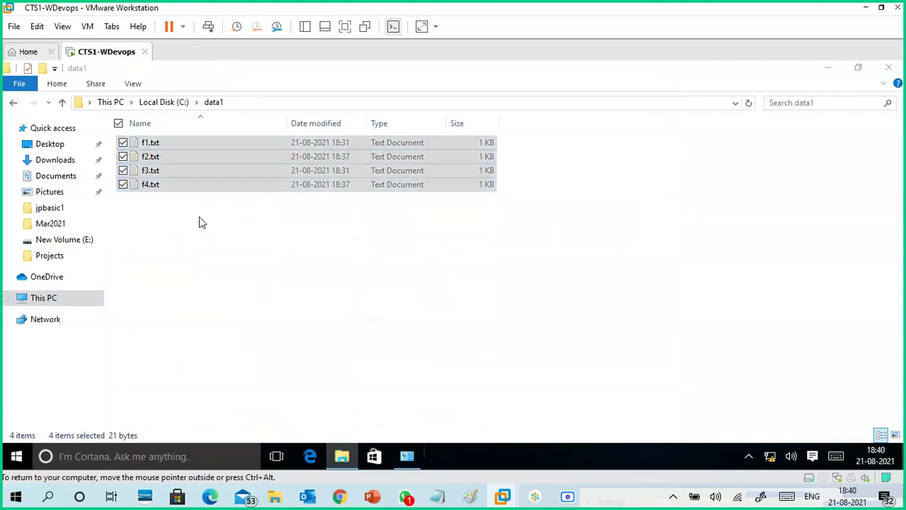
pyautogui.press('Delete')
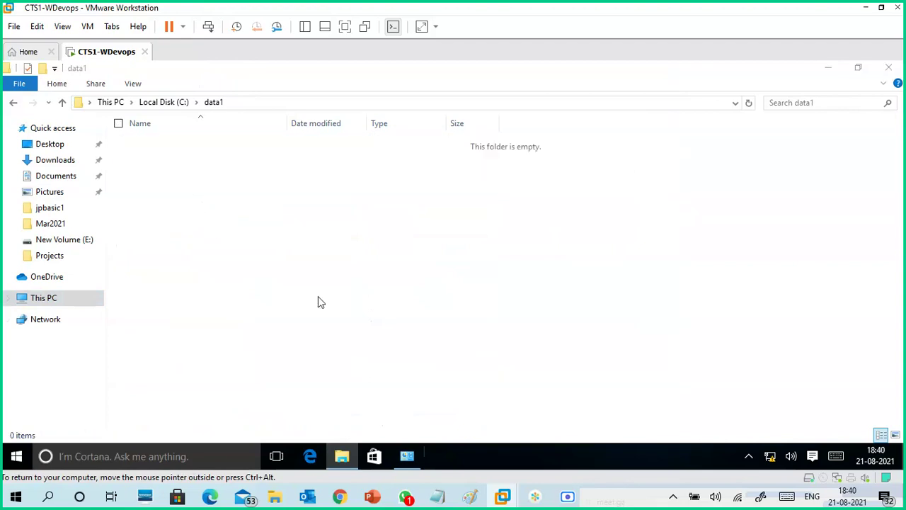
pyautogui.click(163, 102)
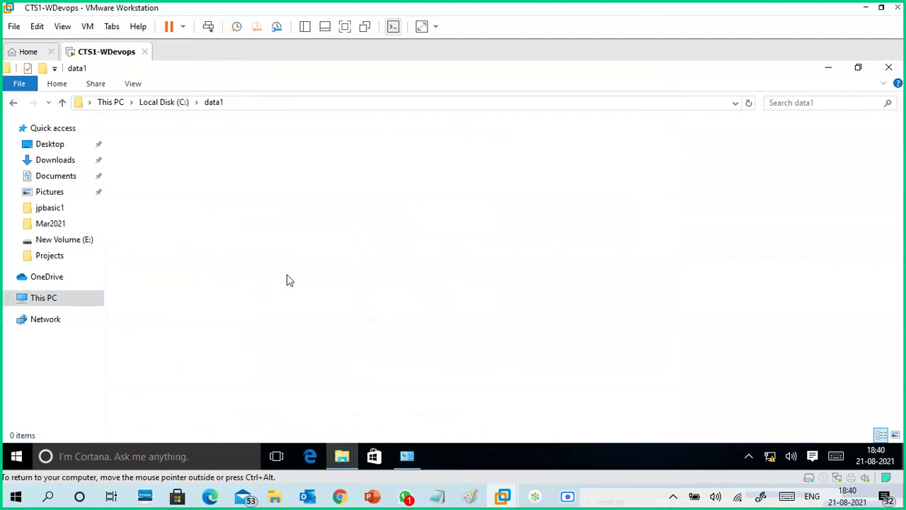
# - Start restoring files from Backup and Restore and add f1.txt to f4.txt from data1 in Backup of C:
pyautogui.click(415, 458)
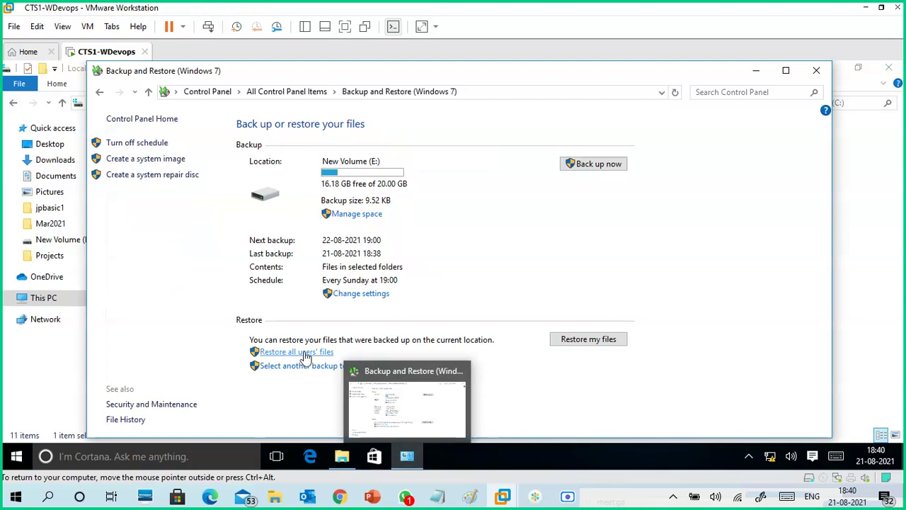
pyautogui.click(602, 340)
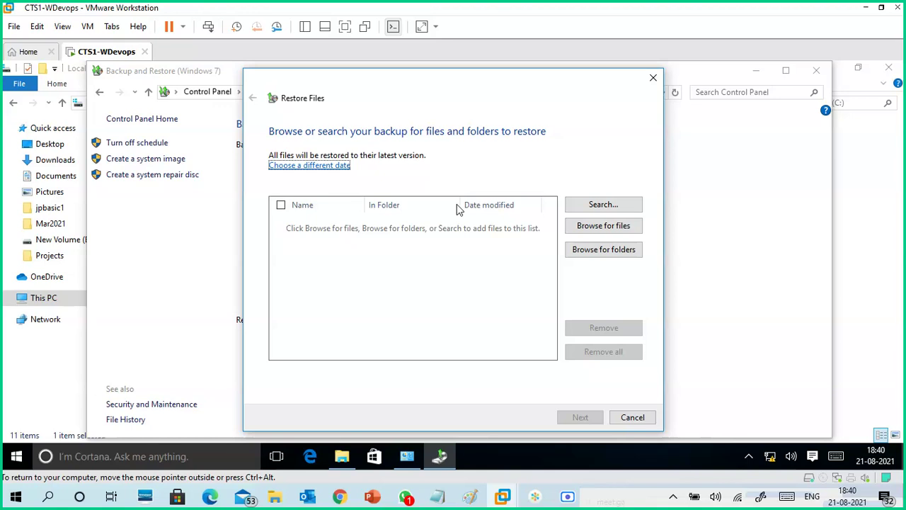
pyautogui.click(594, 225)
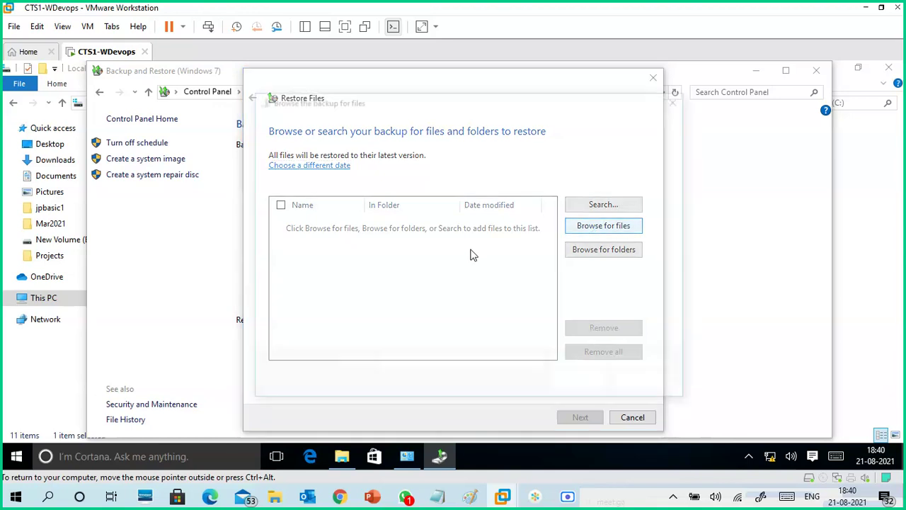
pyautogui.click(415, 181)
pyautogui.doubleClick(415, 178)
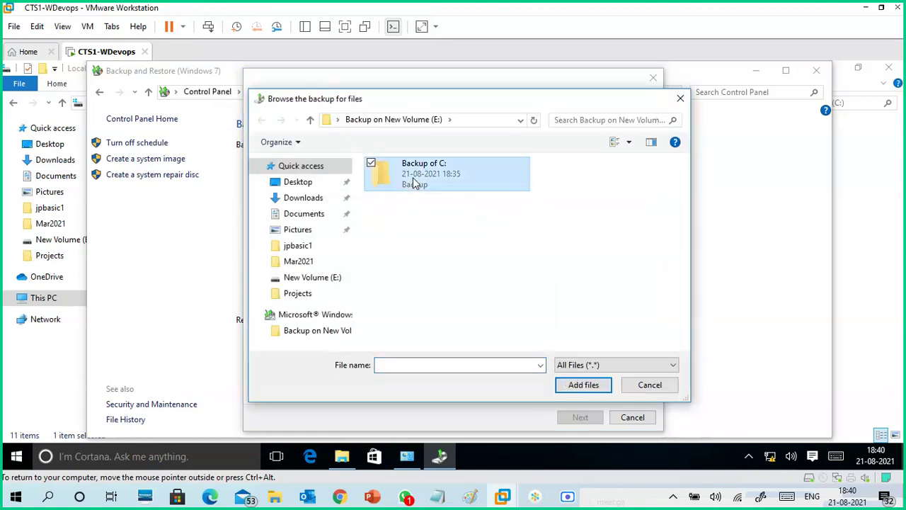
pyautogui.doubleClick(415, 181)
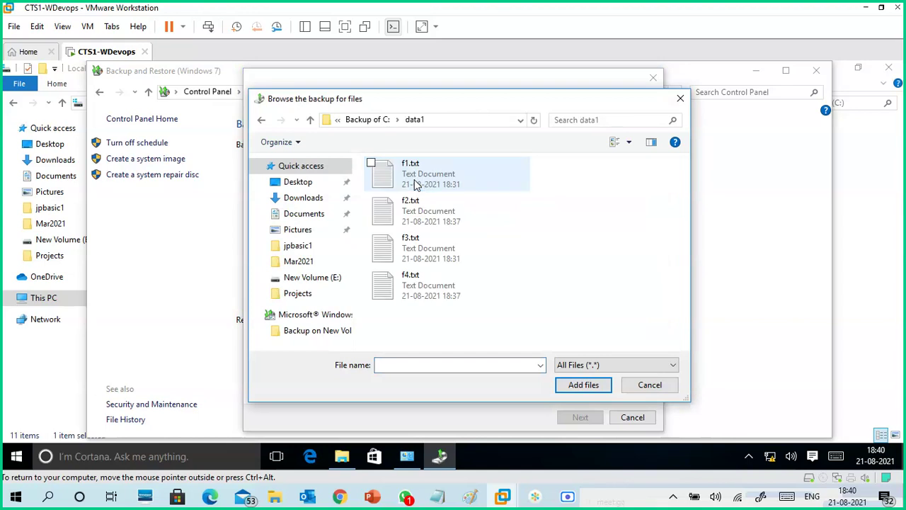
pyautogui.moveTo(444, 315); pyautogui.dragTo(437, 250)
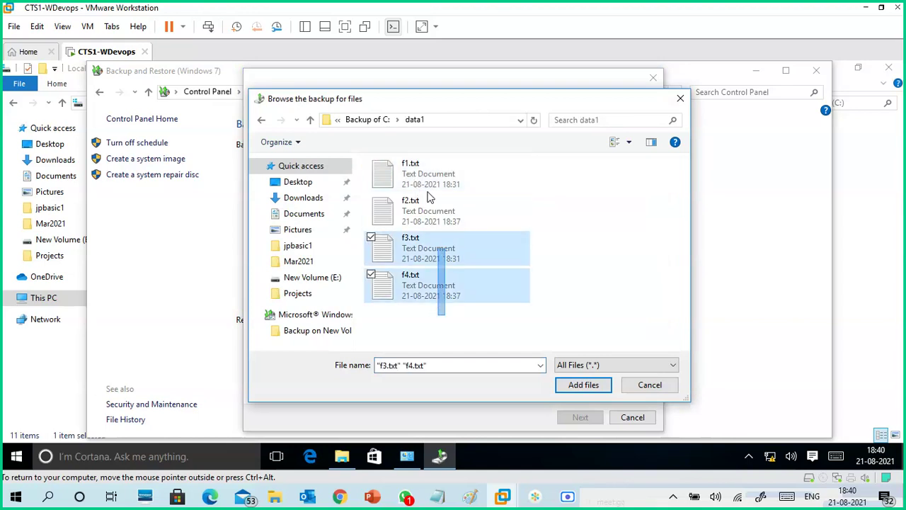
pyautogui.click(444, 216)
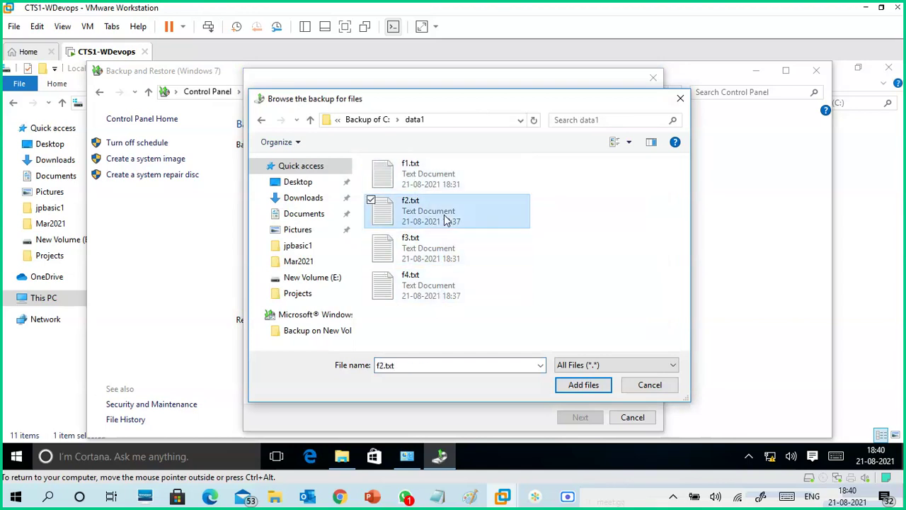
pyautogui.hotkey('ctrl', 'a')
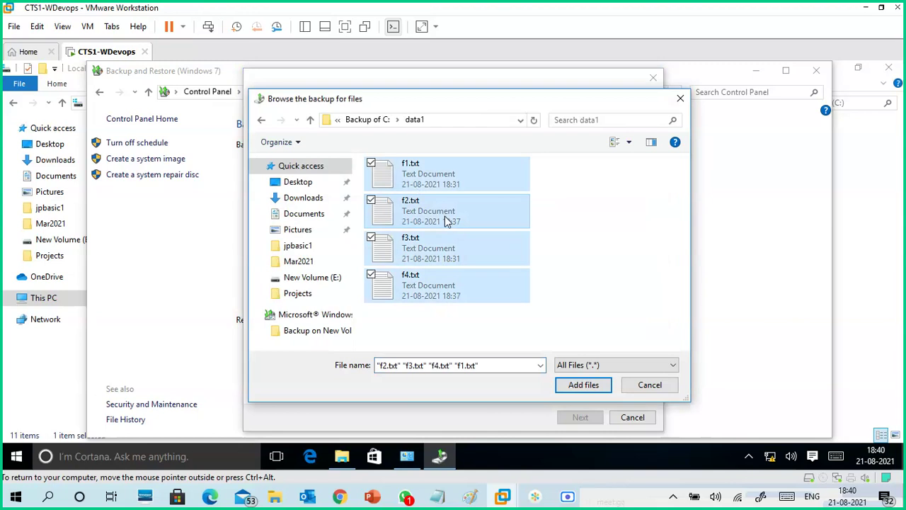
pyautogui.click(571, 389)
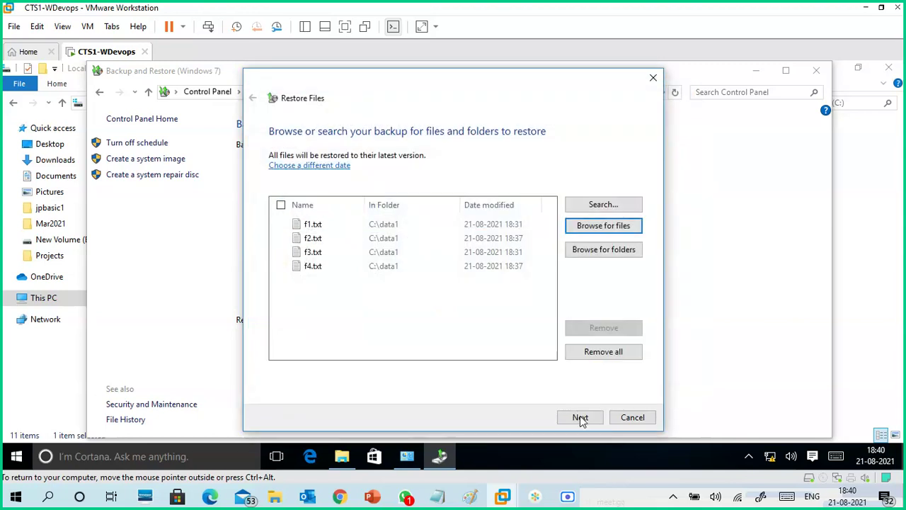
# - Show the option for restoring to another location, and restore the four files to their original location
pyautogui.click(580, 418)
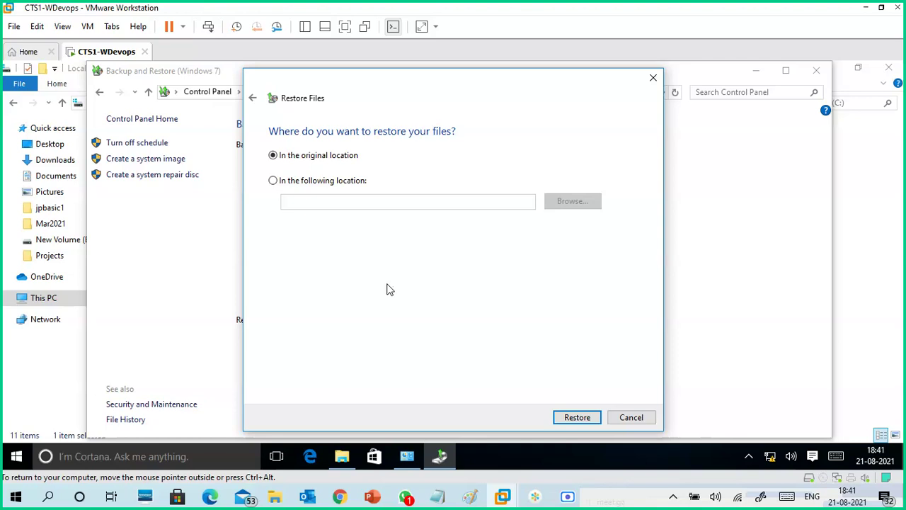
pyautogui.click(343, 182)
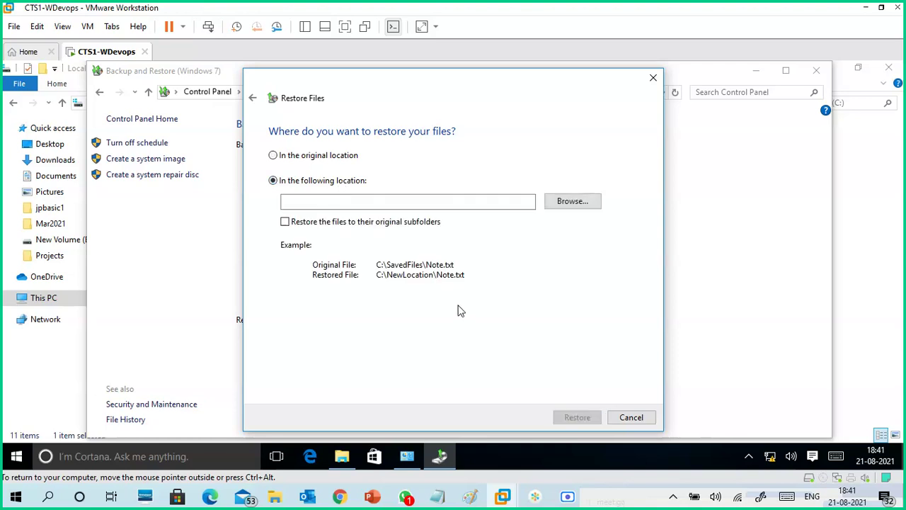
pyautogui.click(344, 159)
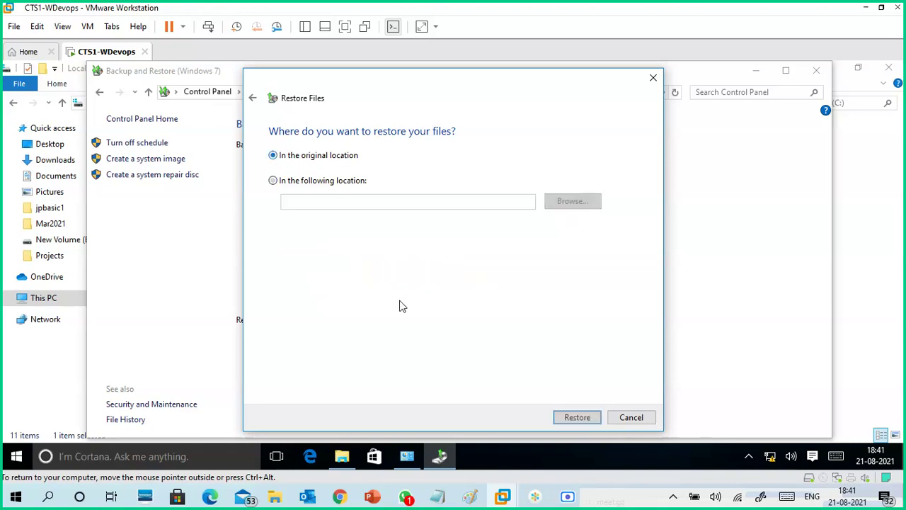
pyautogui.click(577, 418)
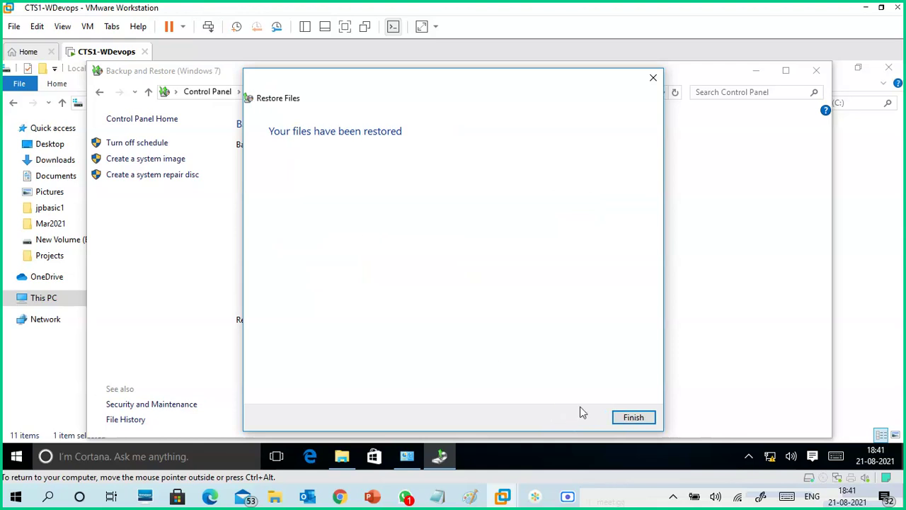
# - Finish the file restore and check the restored files in C:\data1, viewing the contents of f2.txt
pyautogui.click(631, 420)
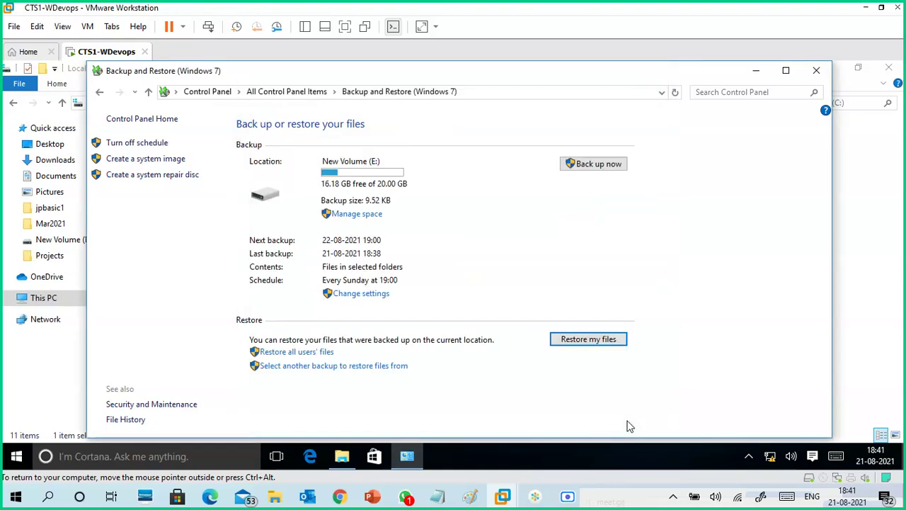
pyautogui.click(347, 459)
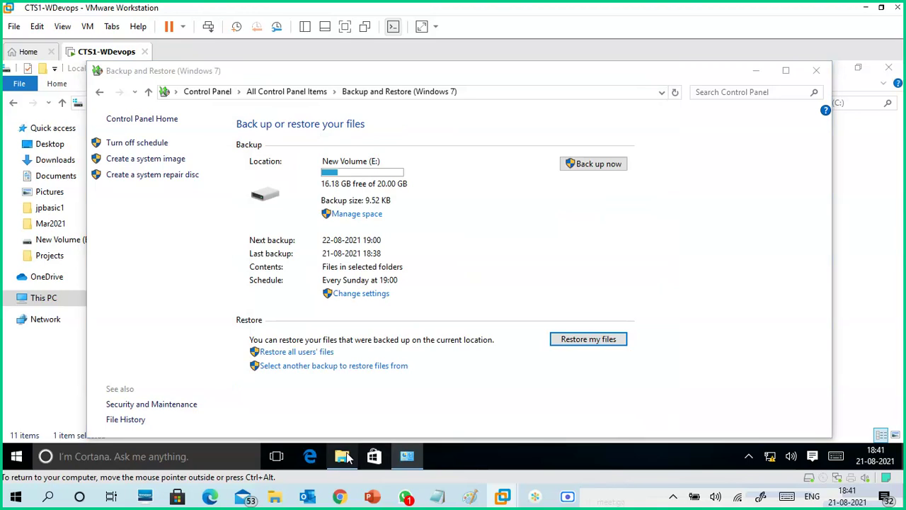
pyautogui.doubleClick(150, 158)
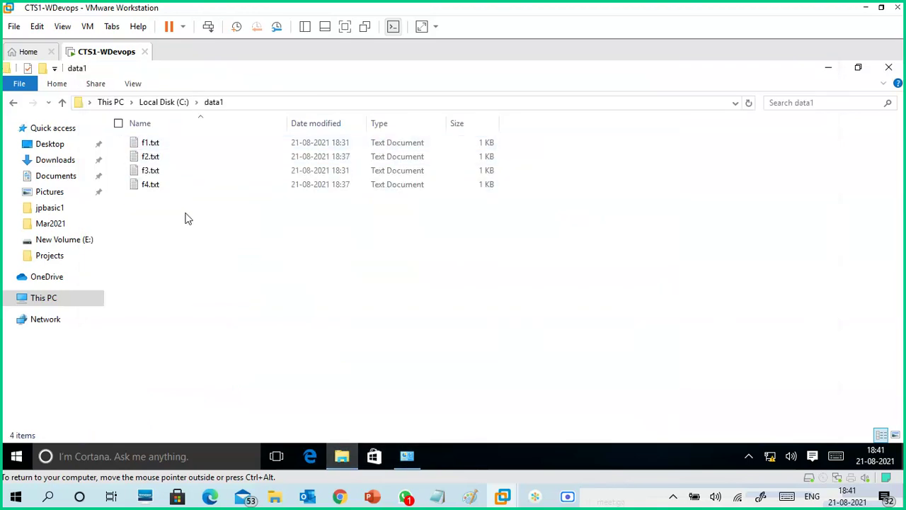
pyautogui.doubleClick(168, 156)
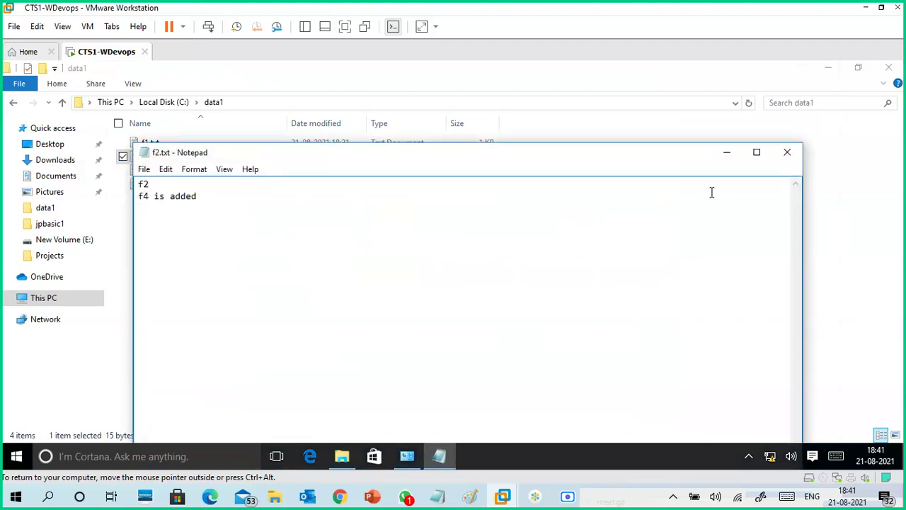
pyautogui.click(787, 153)
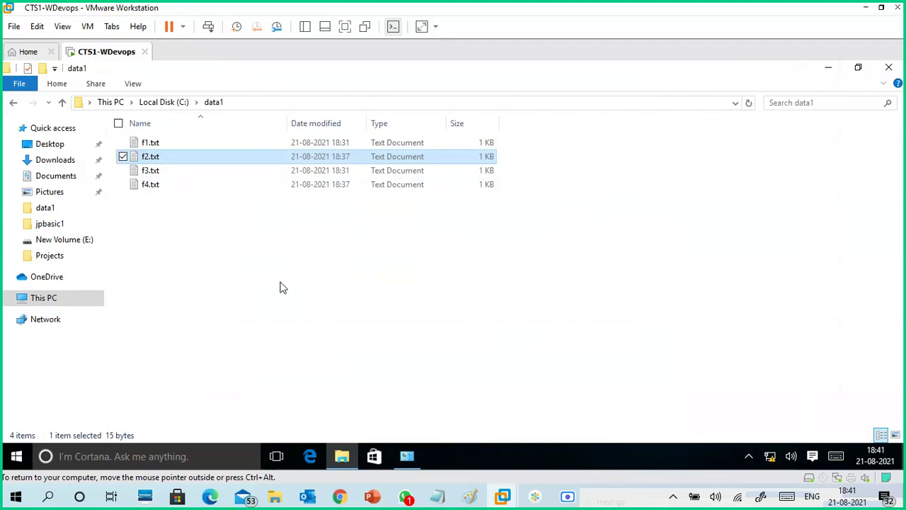
pyautogui.click(335, 173)
pyautogui.click(340, 143)
pyautogui.click(372, 287)
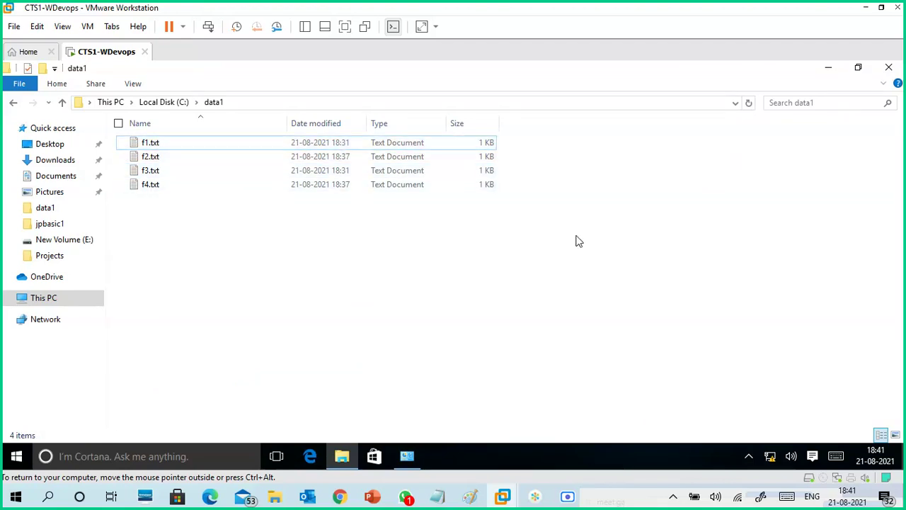
# - Go back to Local Disk (C:), and close the File Explorer and Backup and Restore windows
pyautogui.click(165, 104)
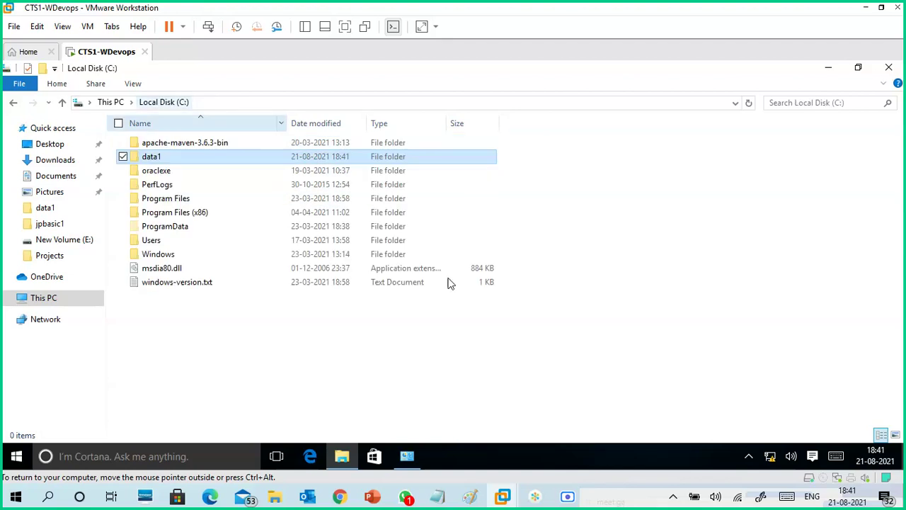
pyautogui.click(887, 69)
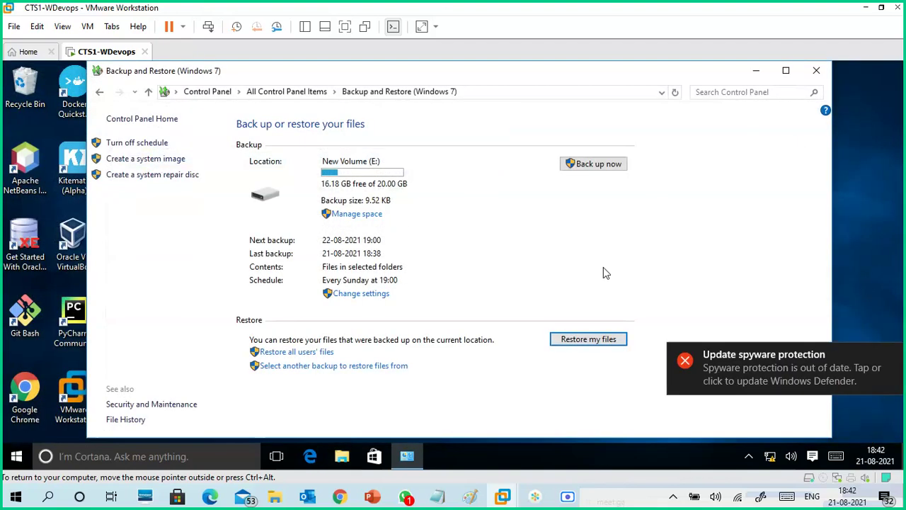
pyautogui.click(816, 70)
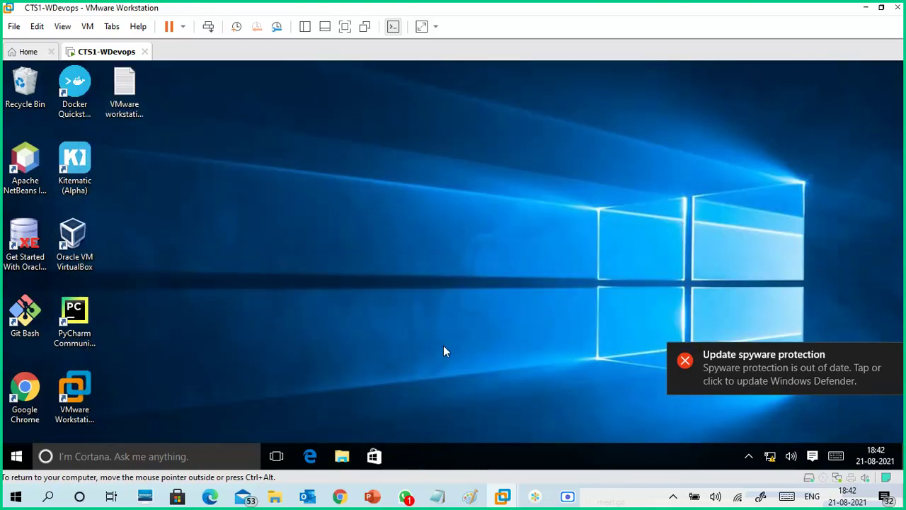
pyautogui.rightClick(474, 206)
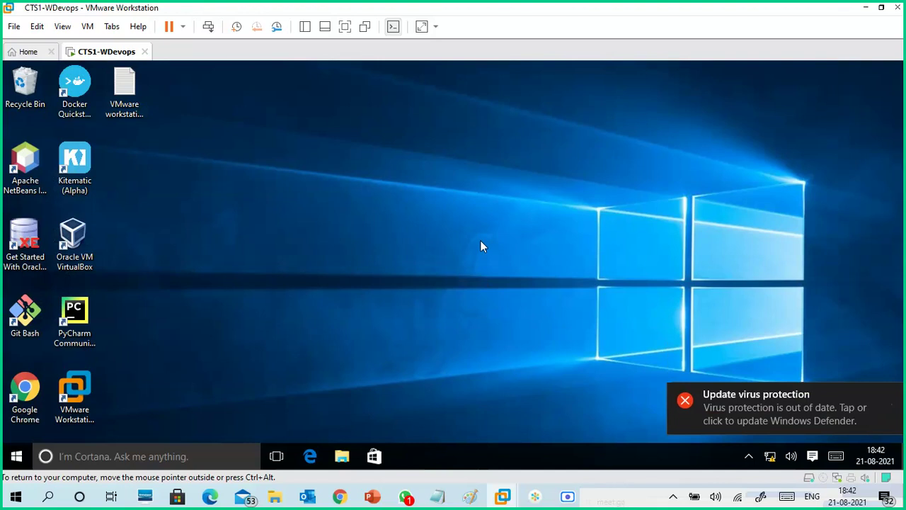
pyautogui.click(420, 244)
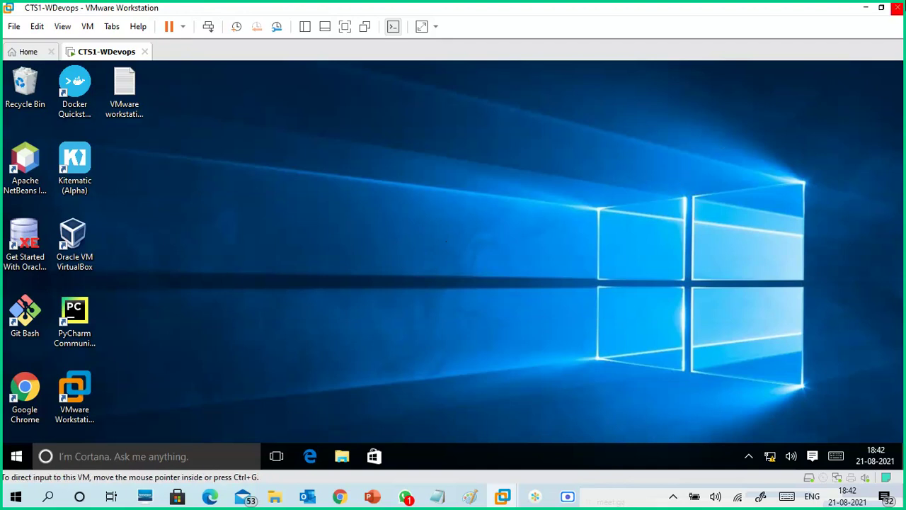
# - Switch to the Backup Fundamentals presentation in PowerPoint and review the slides from Snapshots through the NetBackup overview and server roles
pyautogui.click(867, 9)
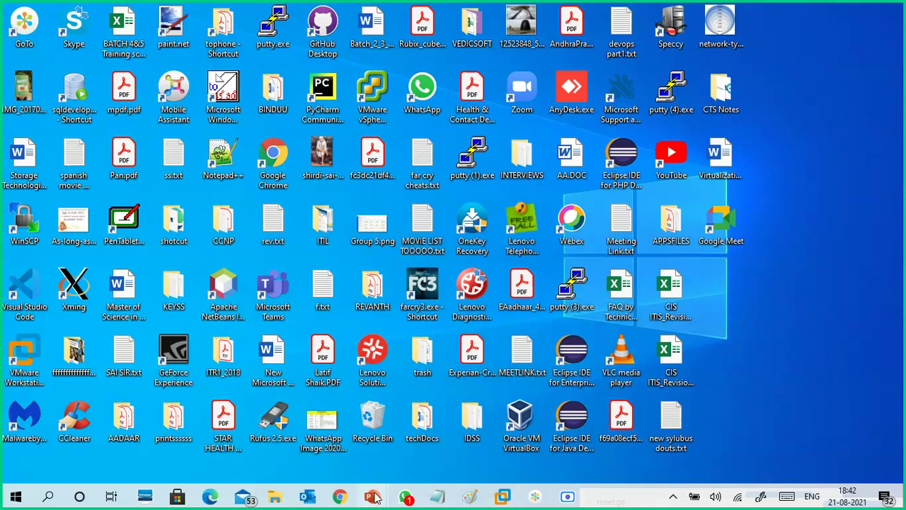
pyautogui.moveTo(373, 497)
pyautogui.click(413, 451)
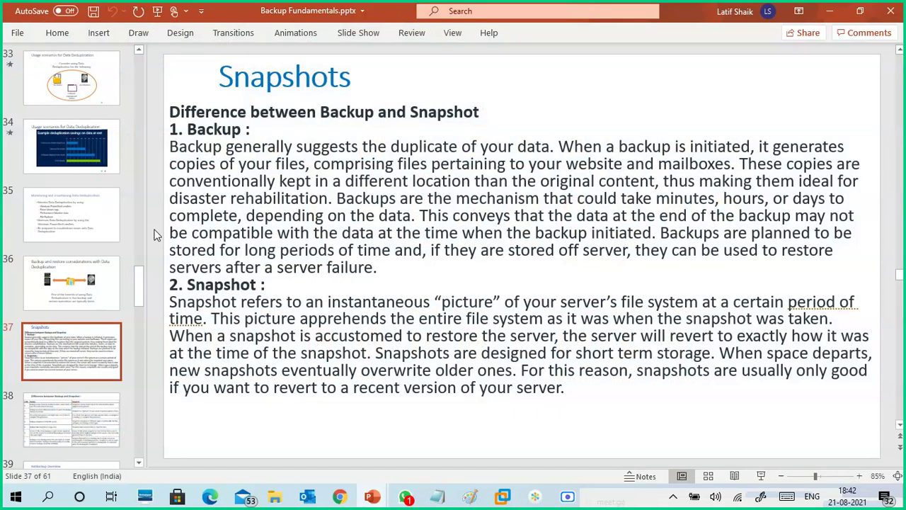
pyautogui.scroll(-1, 156, 234)
pyautogui.scroll(-1, 157, 235)
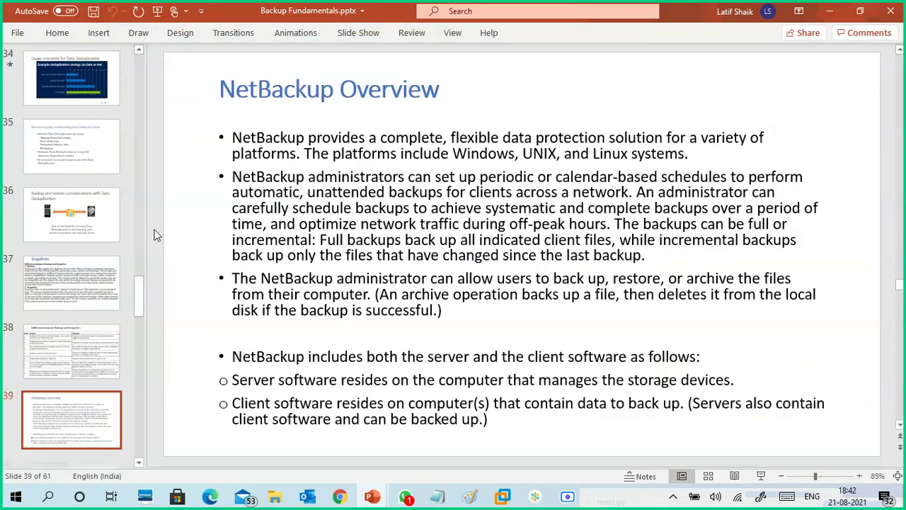
pyautogui.scroll(-1, 156, 234)
pyautogui.scroll(-1, 156, 234)
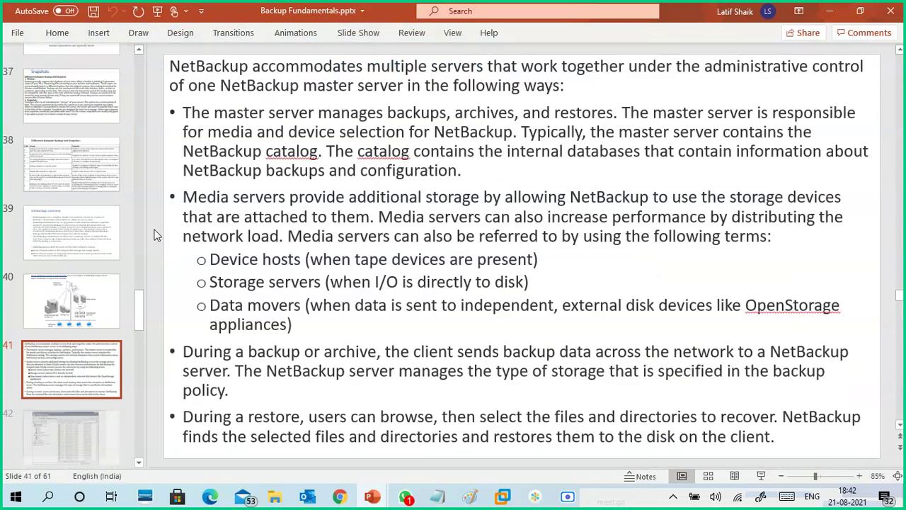
pyautogui.scroll(2, 157, 234)
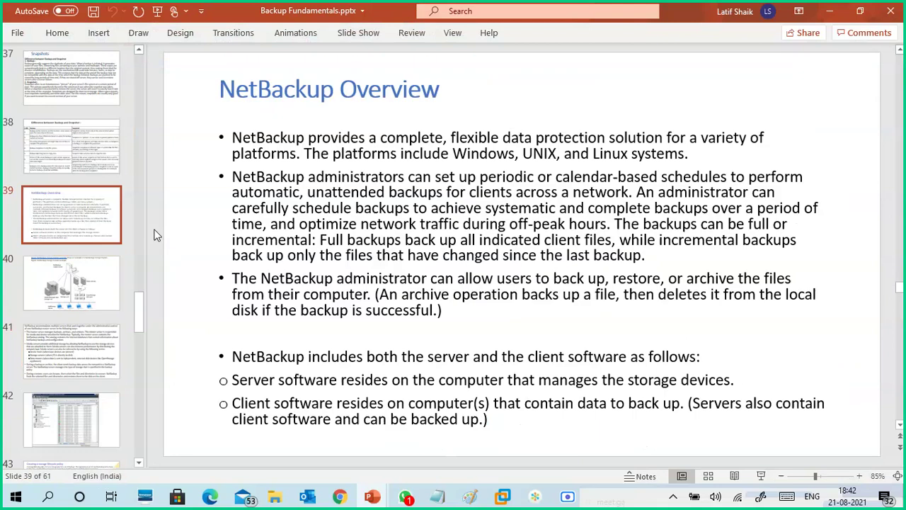
pyautogui.scroll(-1, 157, 234)
pyautogui.scroll(-2, 157, 234)
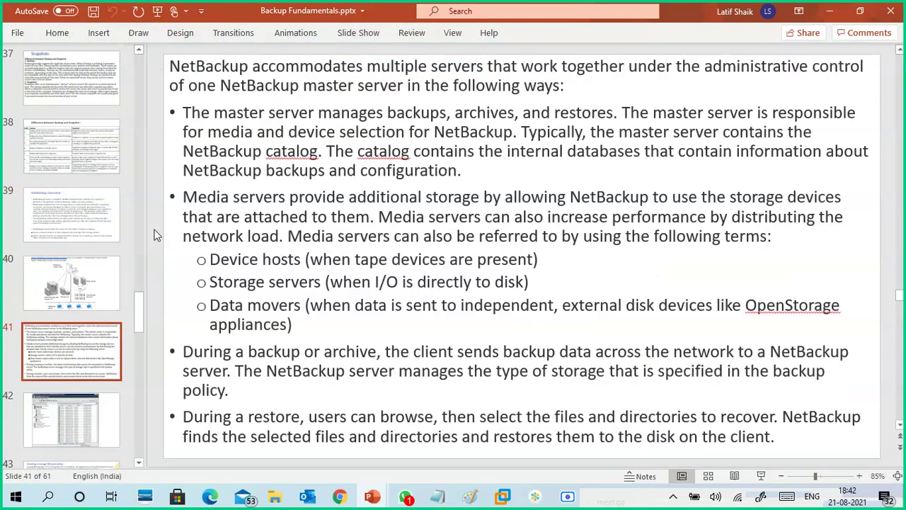
# - Review the slides on storage lifecycle policies, backup operation characteristics and the NetBackup web UI, and minimize the presentation
pyautogui.scroll(-2, 157, 235)
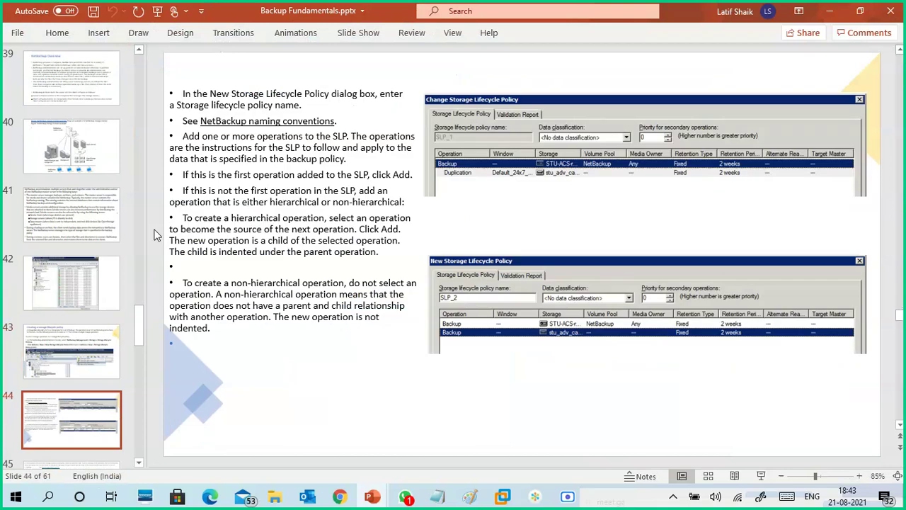
pyautogui.scroll(-3, 156, 234)
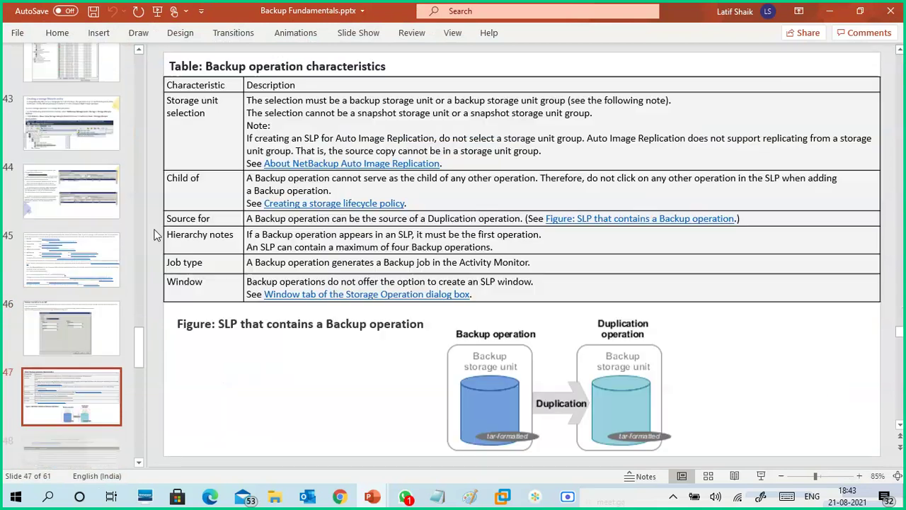
pyautogui.scroll(-1, 157, 234)
pyautogui.scroll(-2, 157, 234)
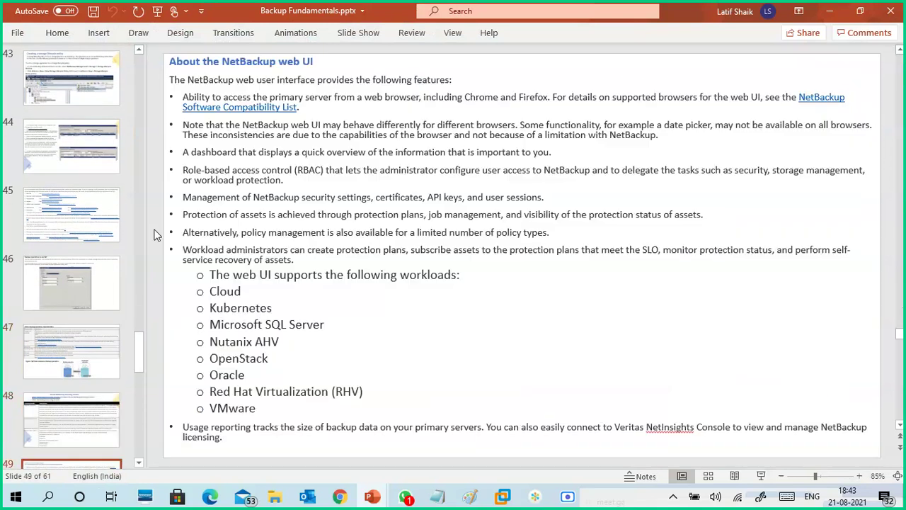
pyautogui.scroll(-1, 156, 235)
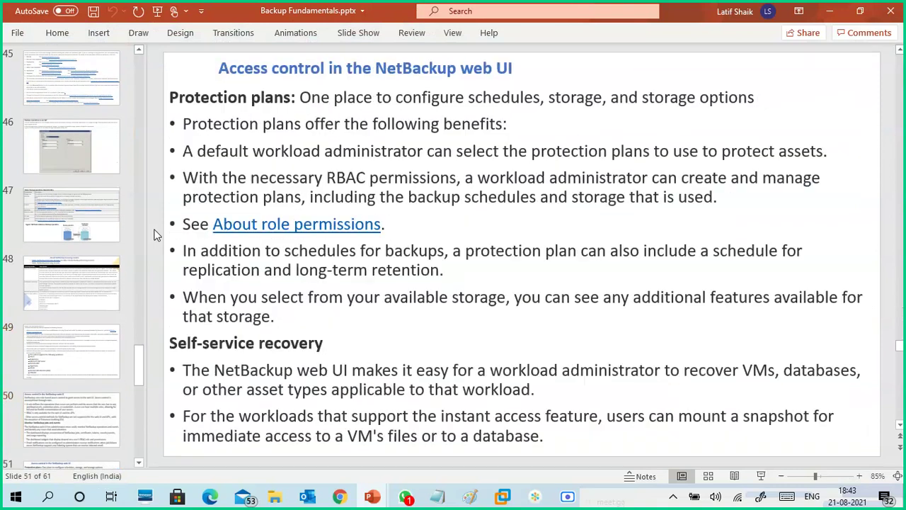
pyautogui.scroll(-1, 157, 234)
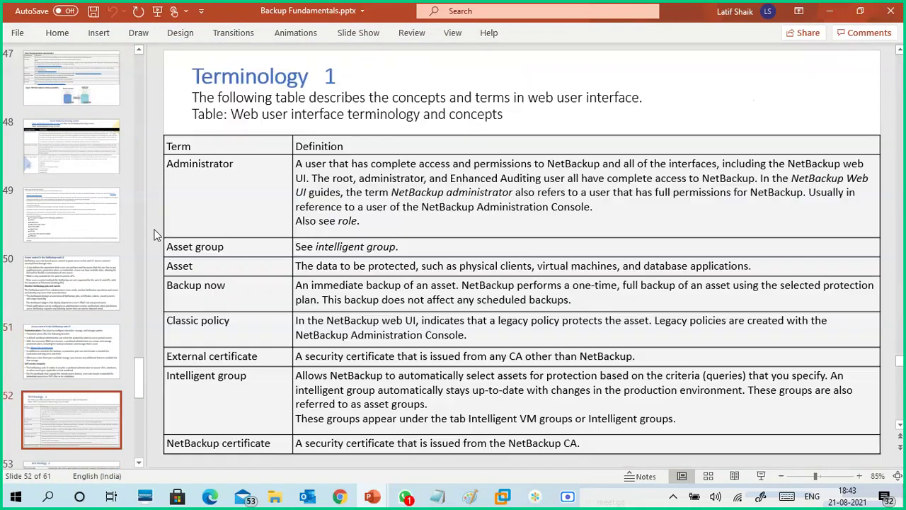
pyautogui.scroll(2, 157, 234)
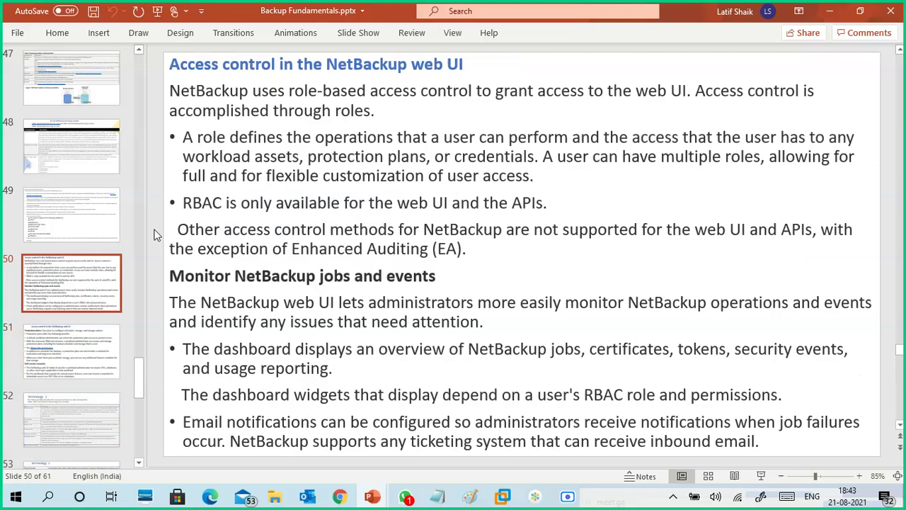
pyautogui.click(827, 10)
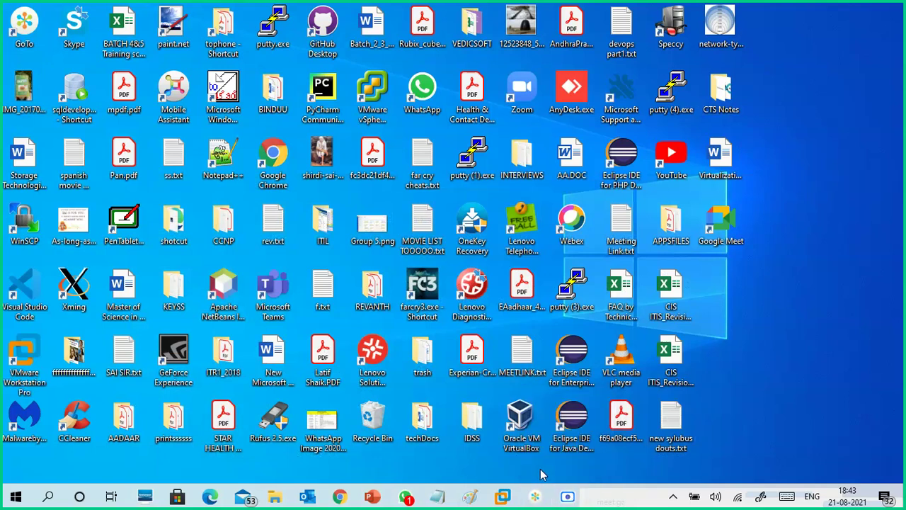
pyautogui.click(568, 498)
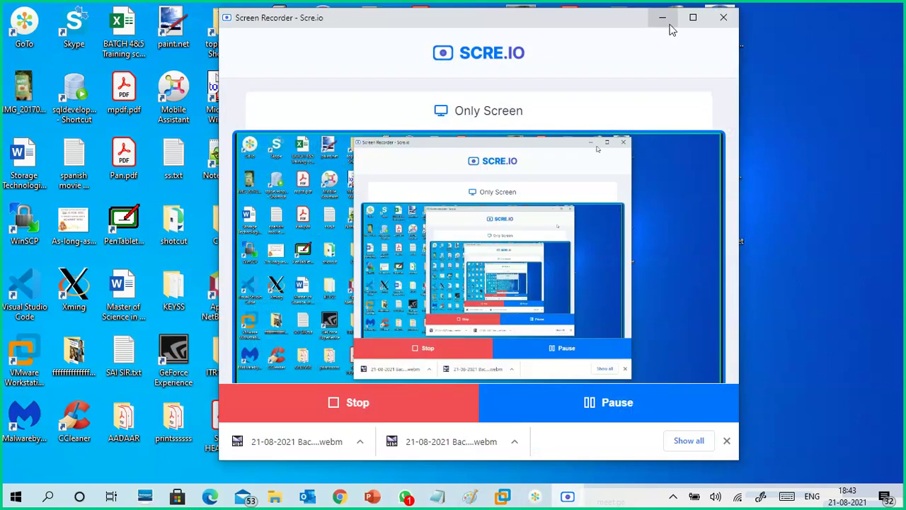
pyautogui.click(661, 16)
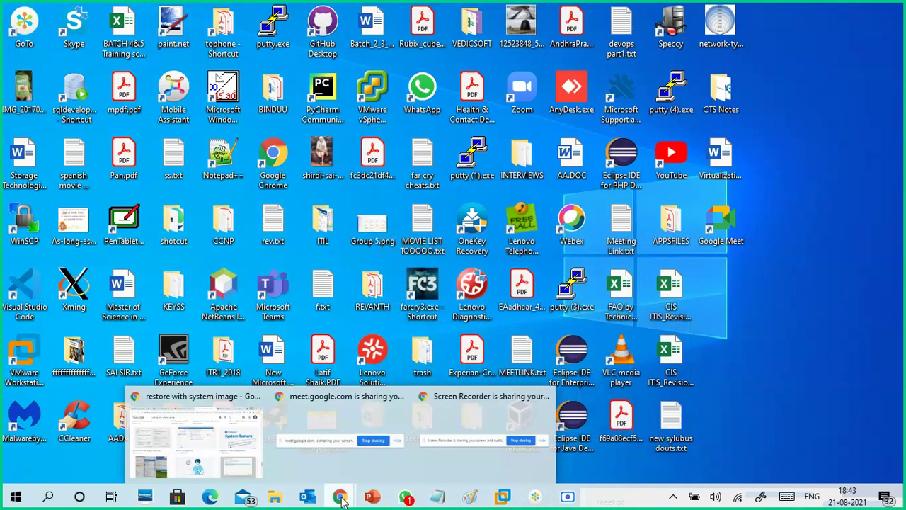
# - Check the in-call messages in Google Meet and the participants' chat in the GoTo meeting
pyautogui.click(234, 429)
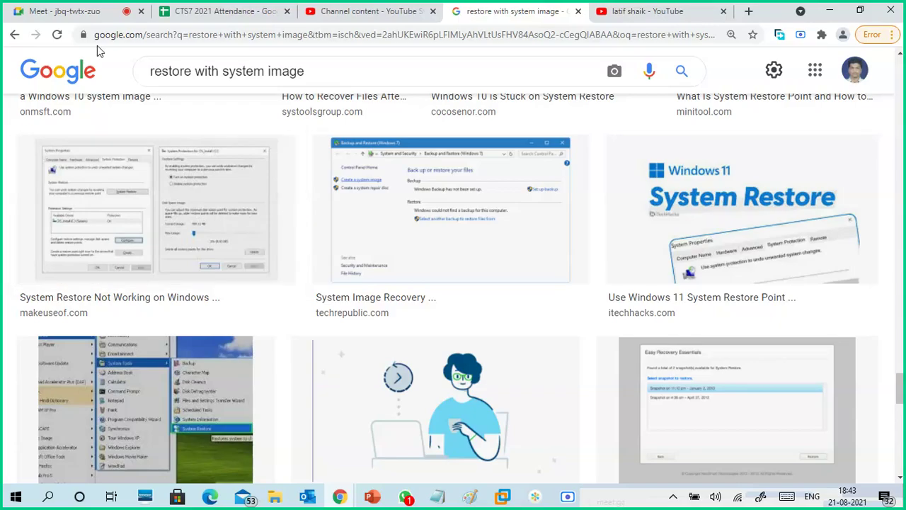
pyautogui.click(74, 15)
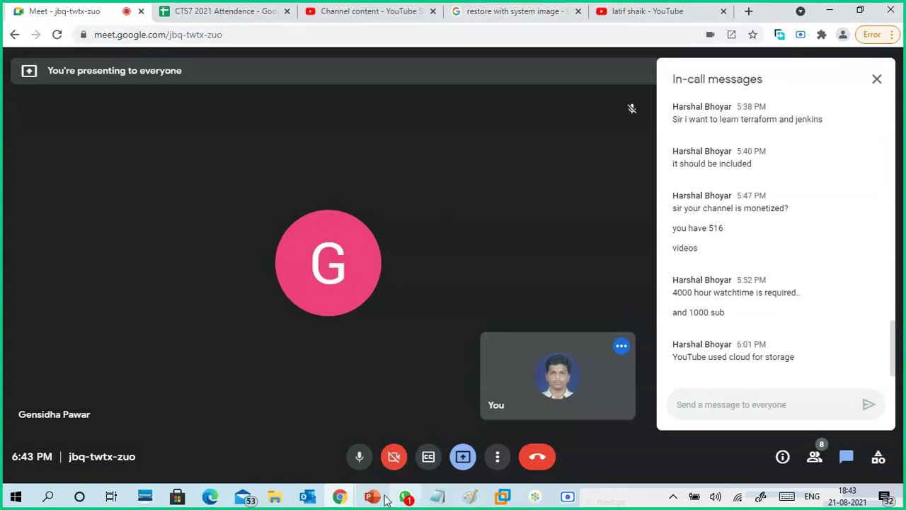
pyautogui.moveTo(507, 500)
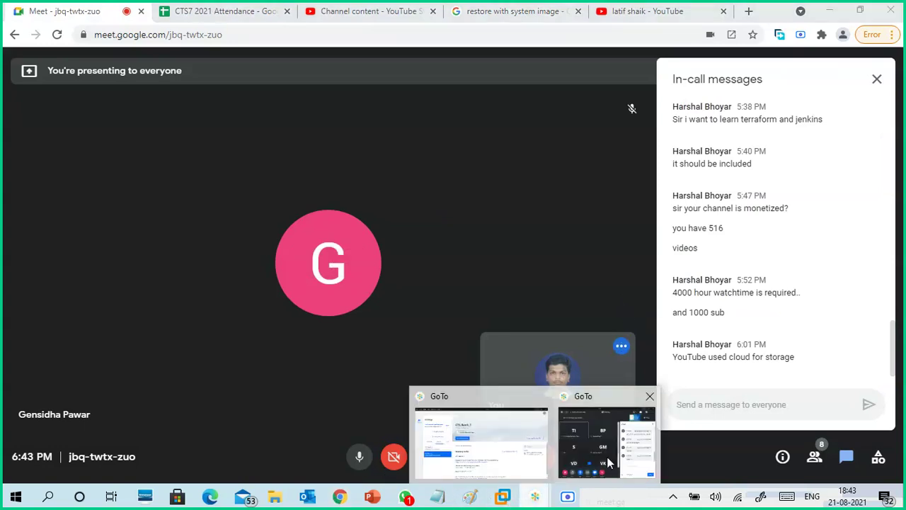
pyautogui.click(607, 456)
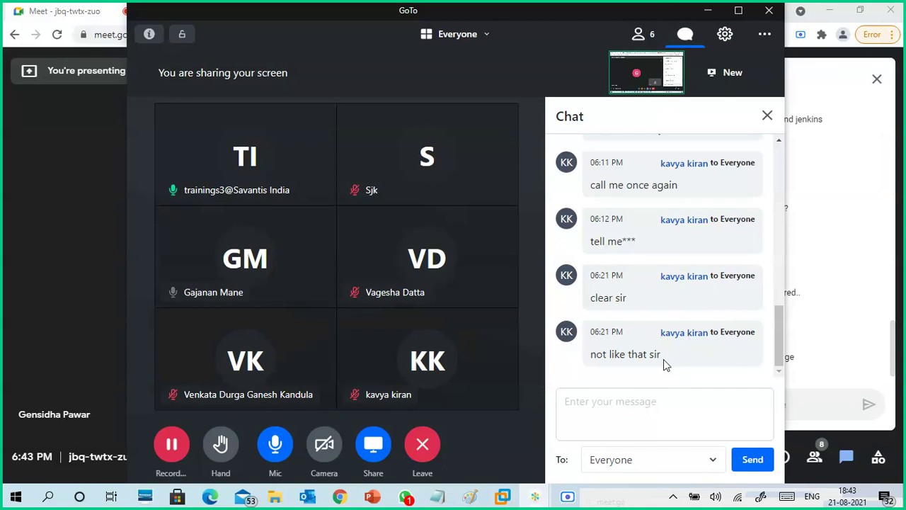
pyautogui.moveTo(663, 359)
pyautogui.mouseDown()
pyautogui.moveTo(587, 356)
pyautogui.moveTo(670, 360)
pyautogui.mouseUp()
pyautogui.click(613, 370)
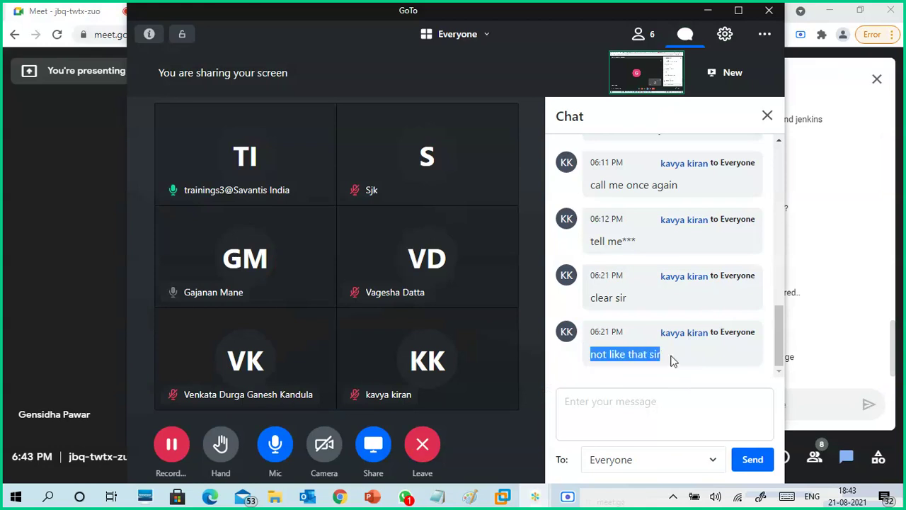
pyautogui.click(673, 361)
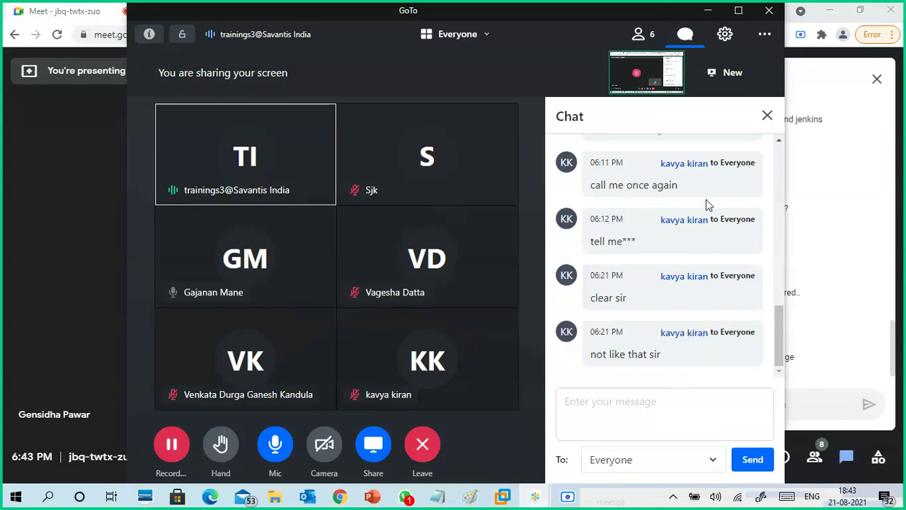
pyautogui.click(708, 11)
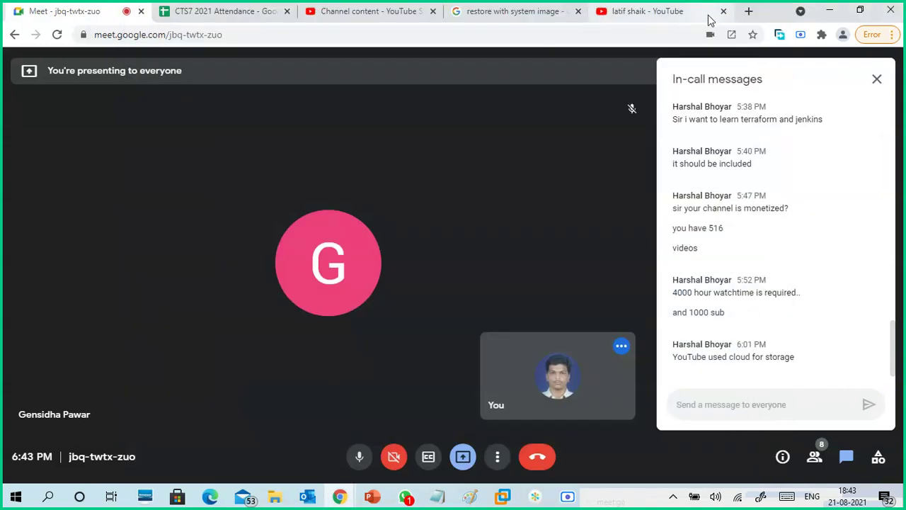
pyautogui.click(395, 12)
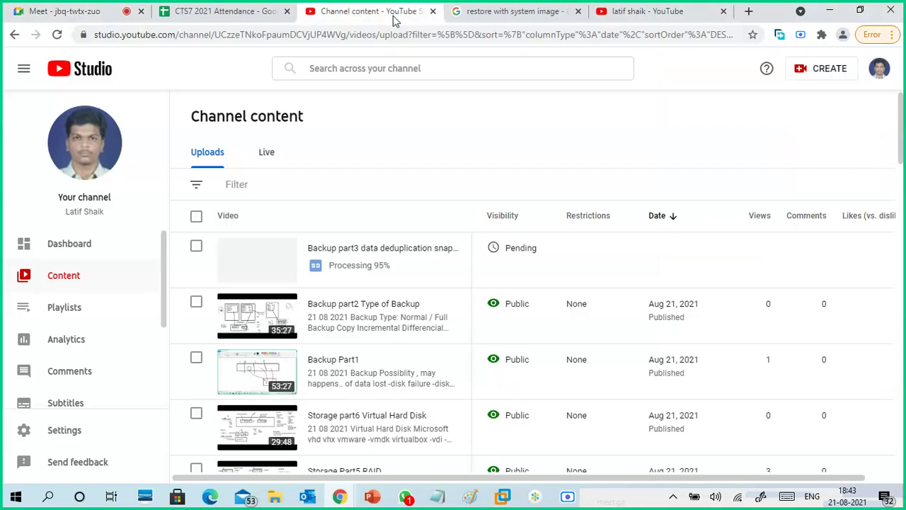
pyautogui.click(220, 18)
pyautogui.click(65, 12)
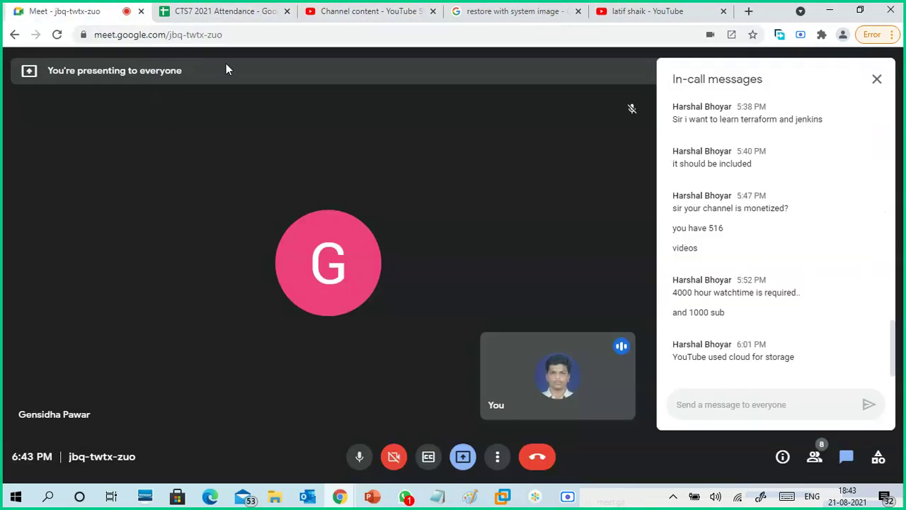
pyautogui.click(410, 17)
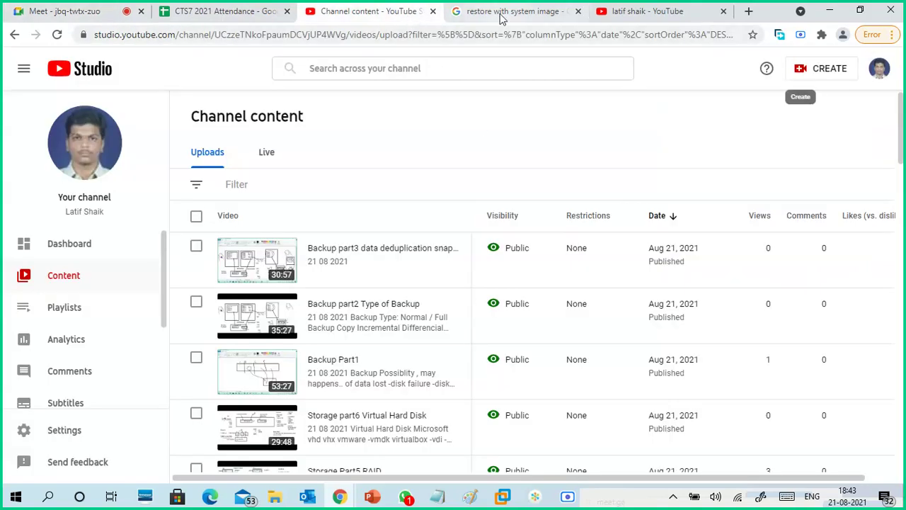
pyautogui.click(557, 14)
pyautogui.click(657, 17)
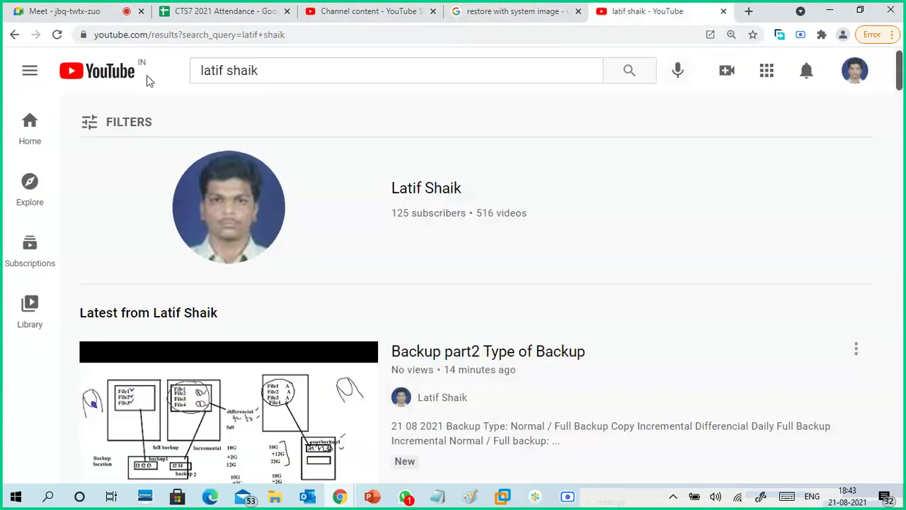
# - Return to the Google Meet call and bring up the Scre.io screen recorder
pyautogui.click(107, 15)
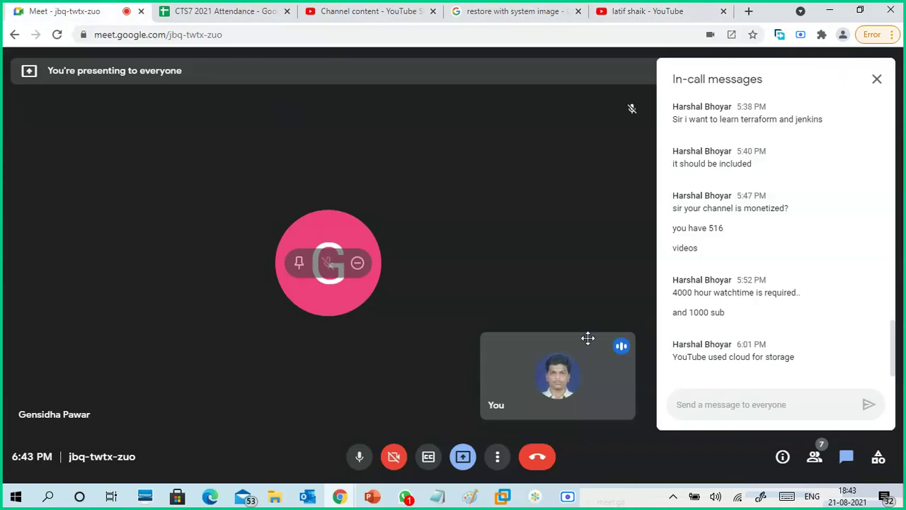
pyautogui.click(566, 498)
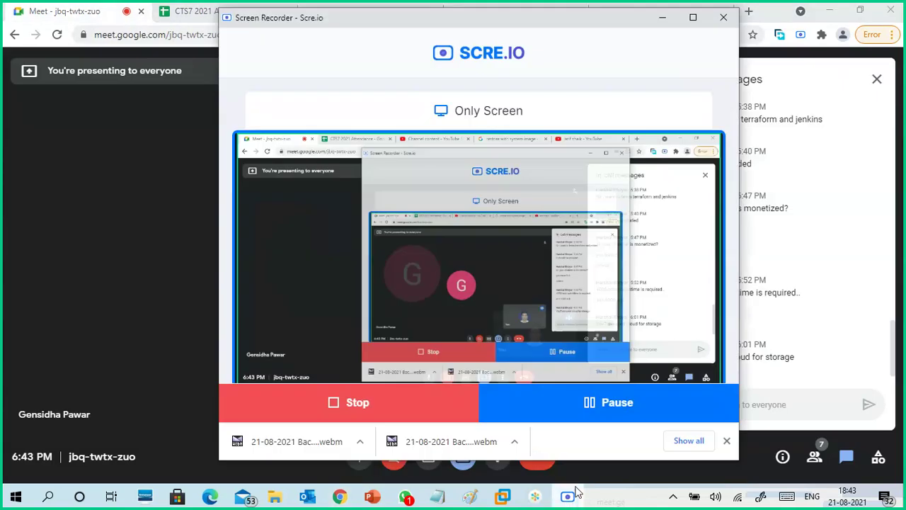